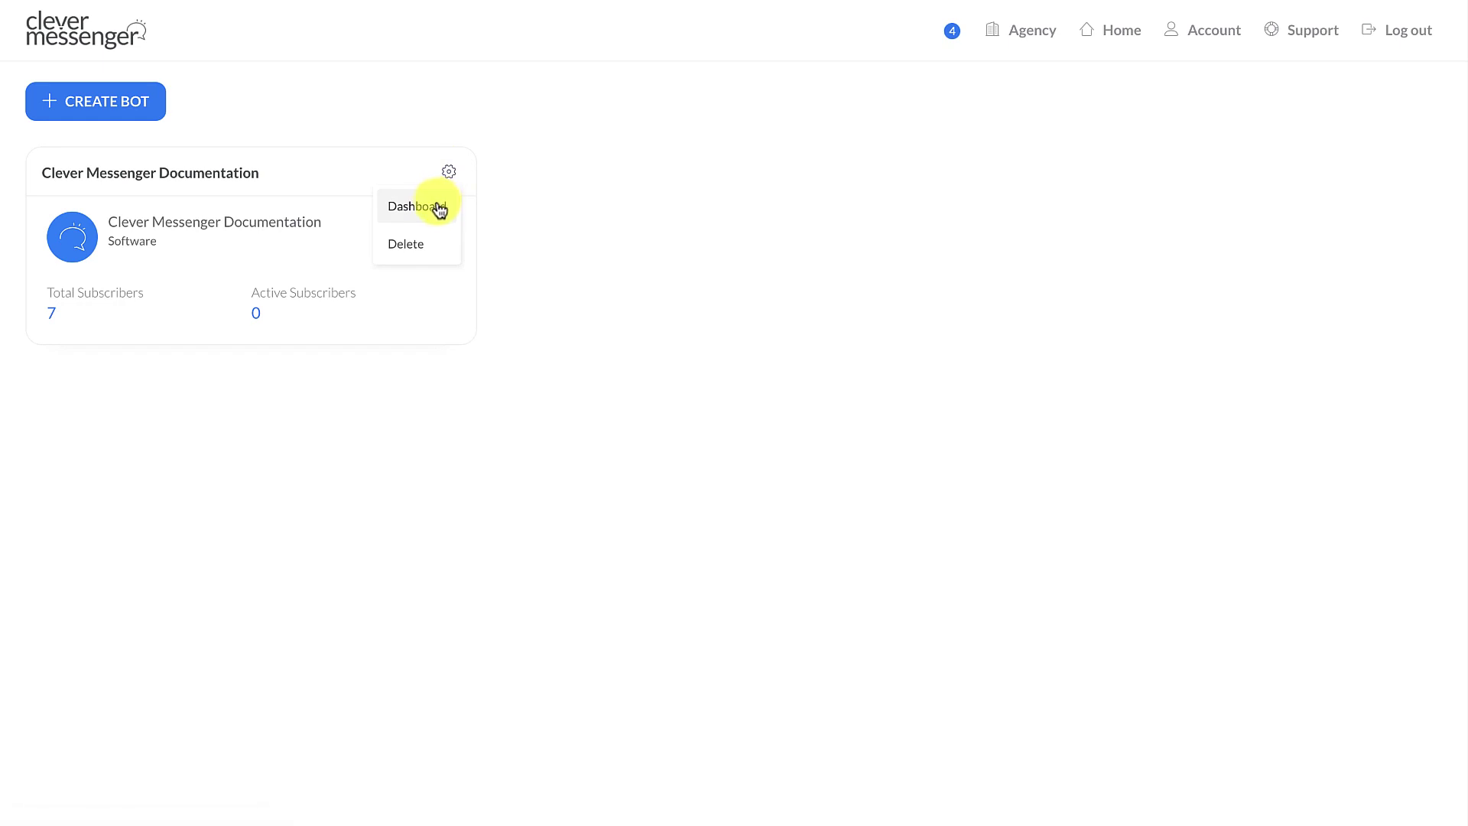
Step: Open the Clever Messenger Documentation bot's Send to Messenger library and check the actions available for the Send to Messenger Coupon widget
left_click(444, 217)
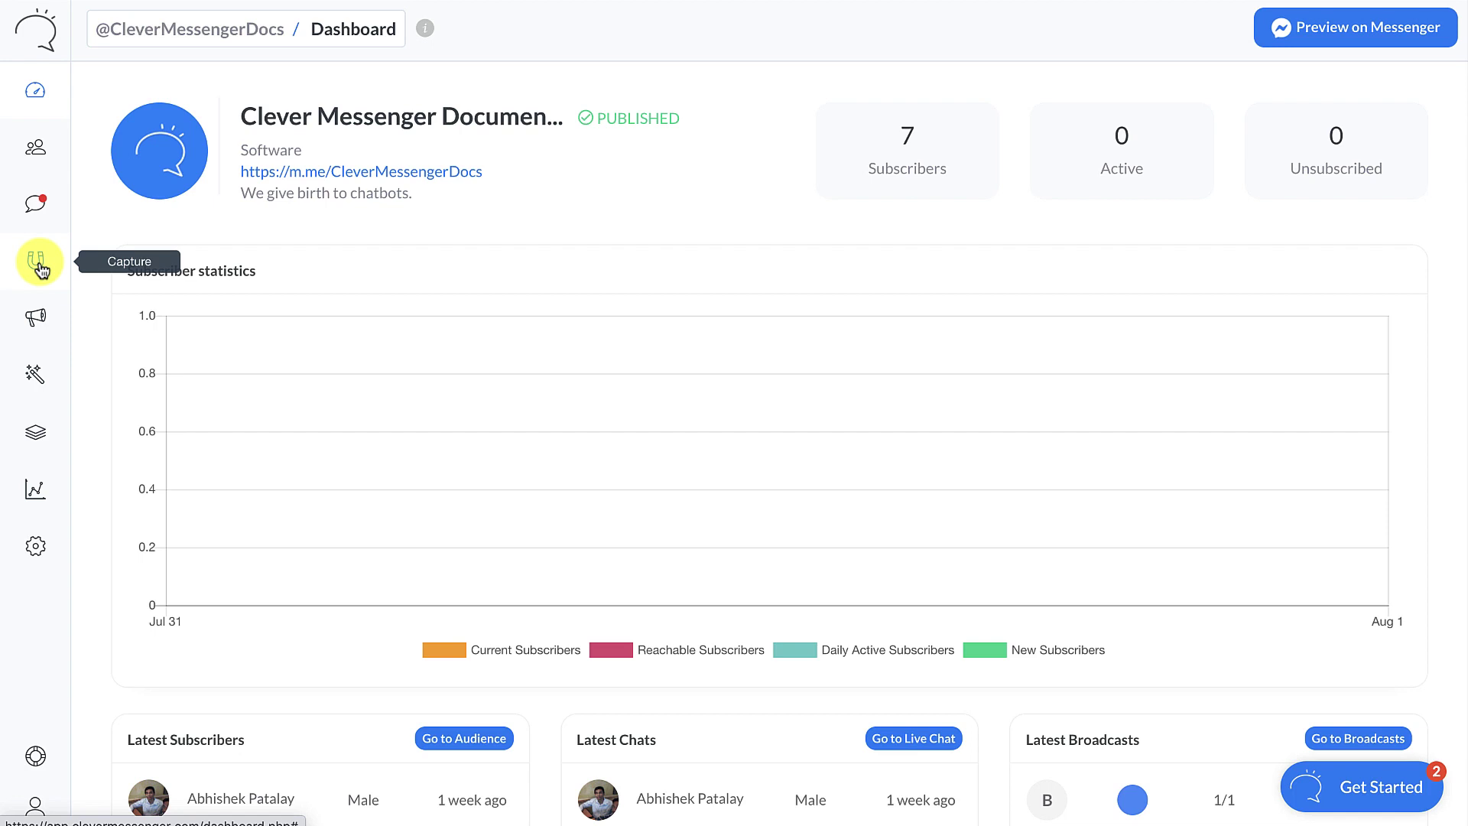
left_click(39, 265)
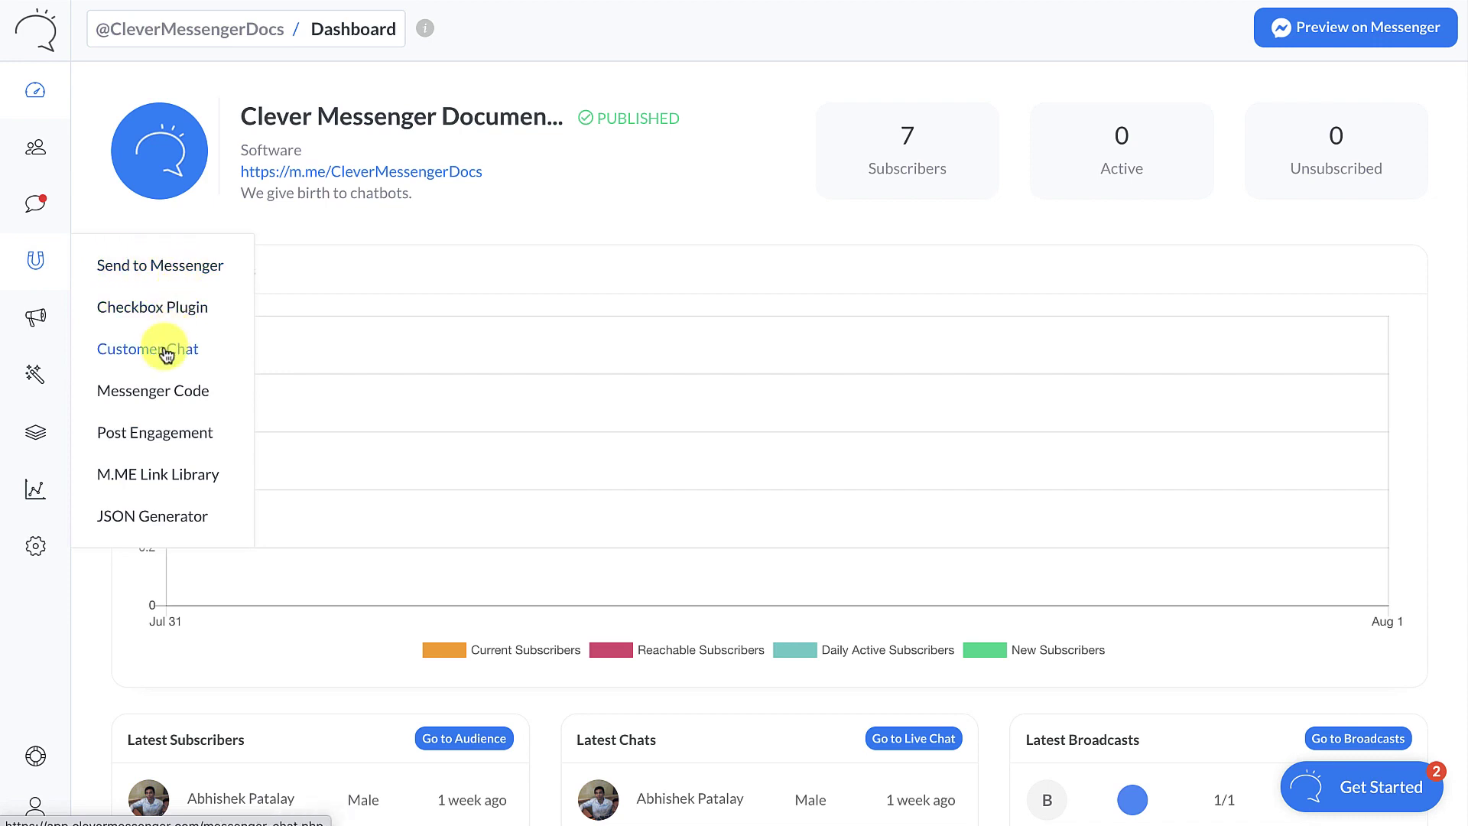
scroll(158, 448, "down", 1)
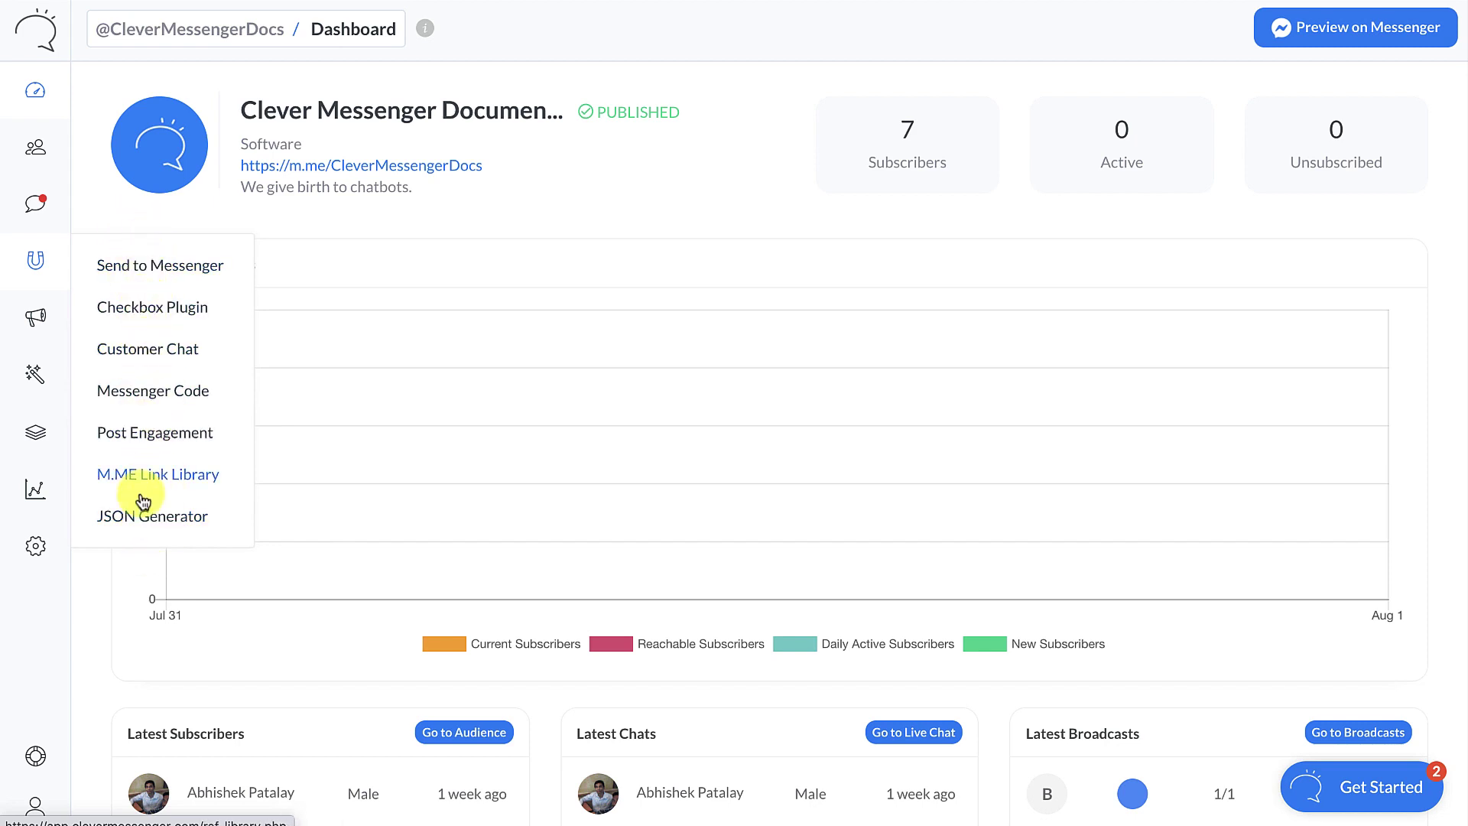
scroll(142, 499, "down", 1)
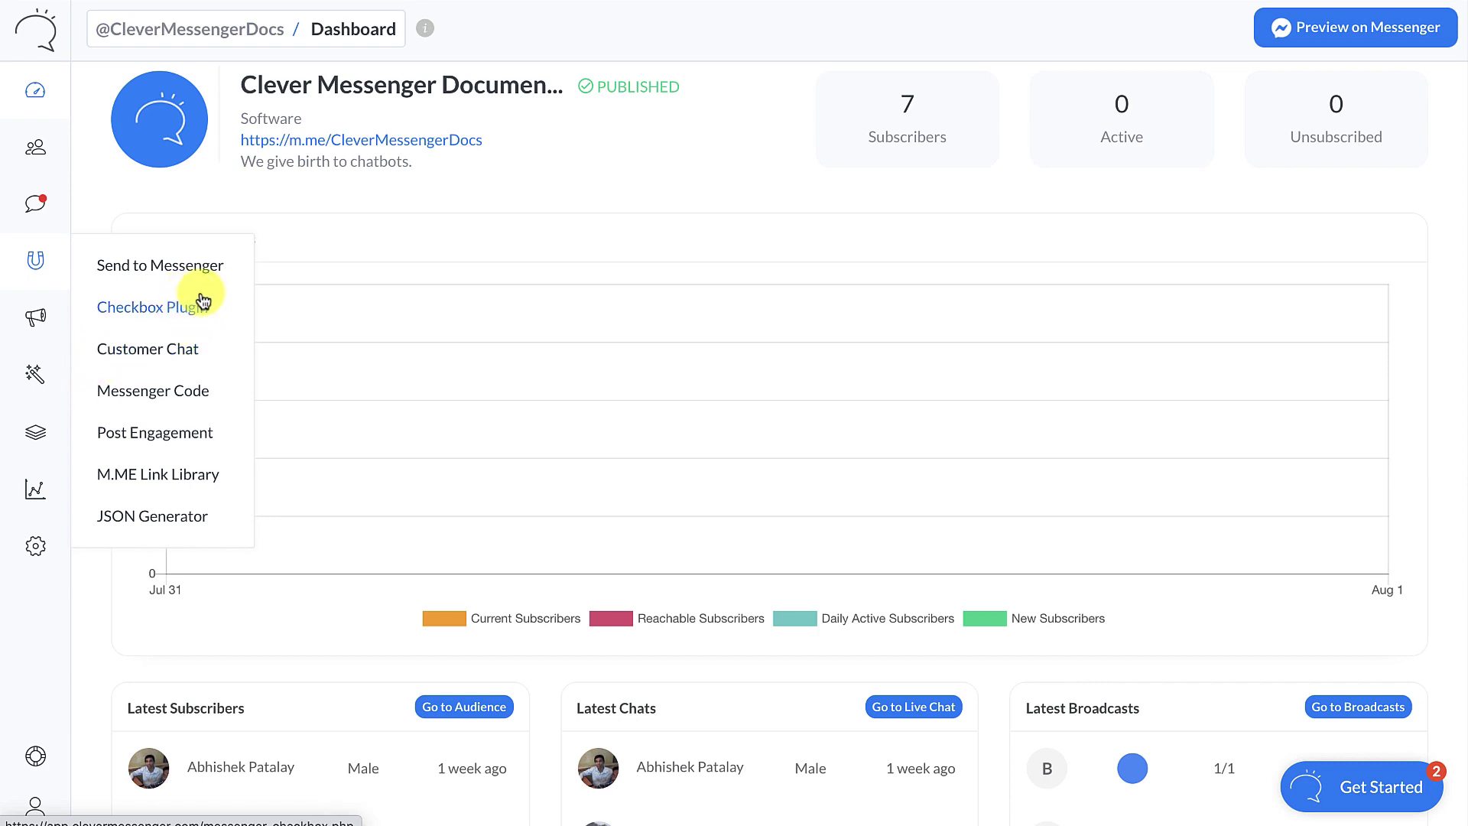
left_click(126, 269)
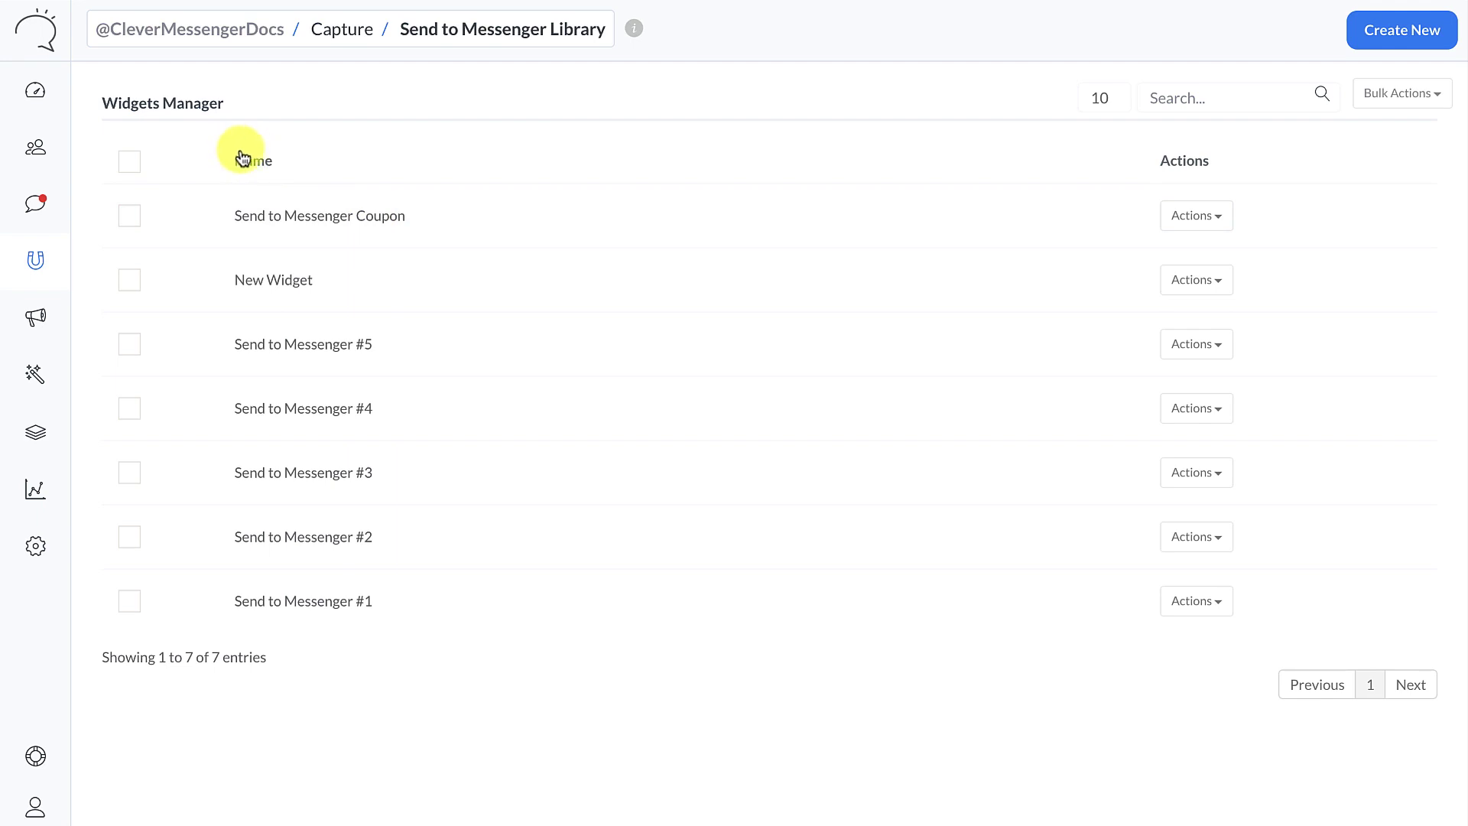
left_click(1213, 220)
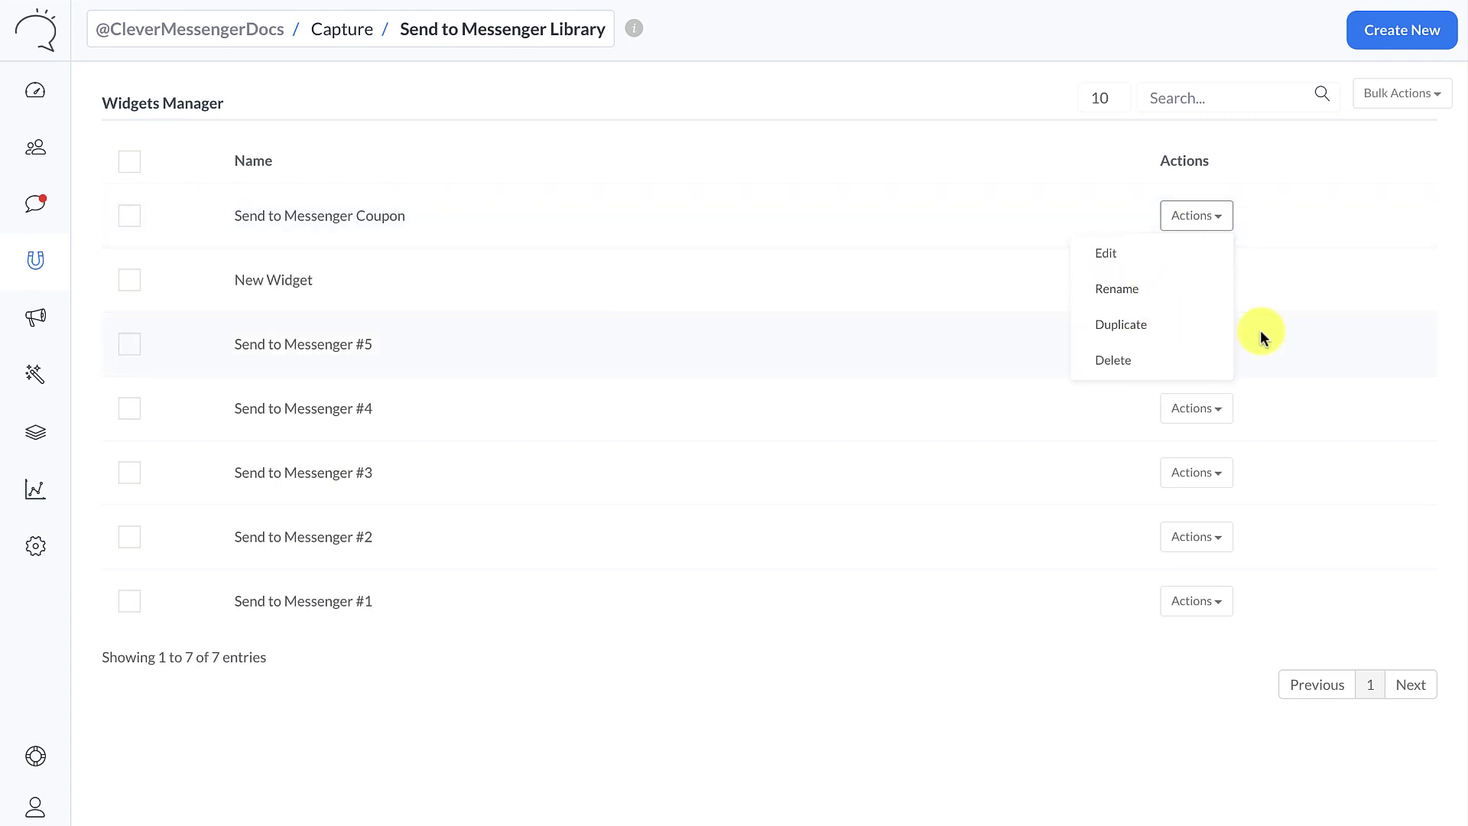
left_click(914, 152)
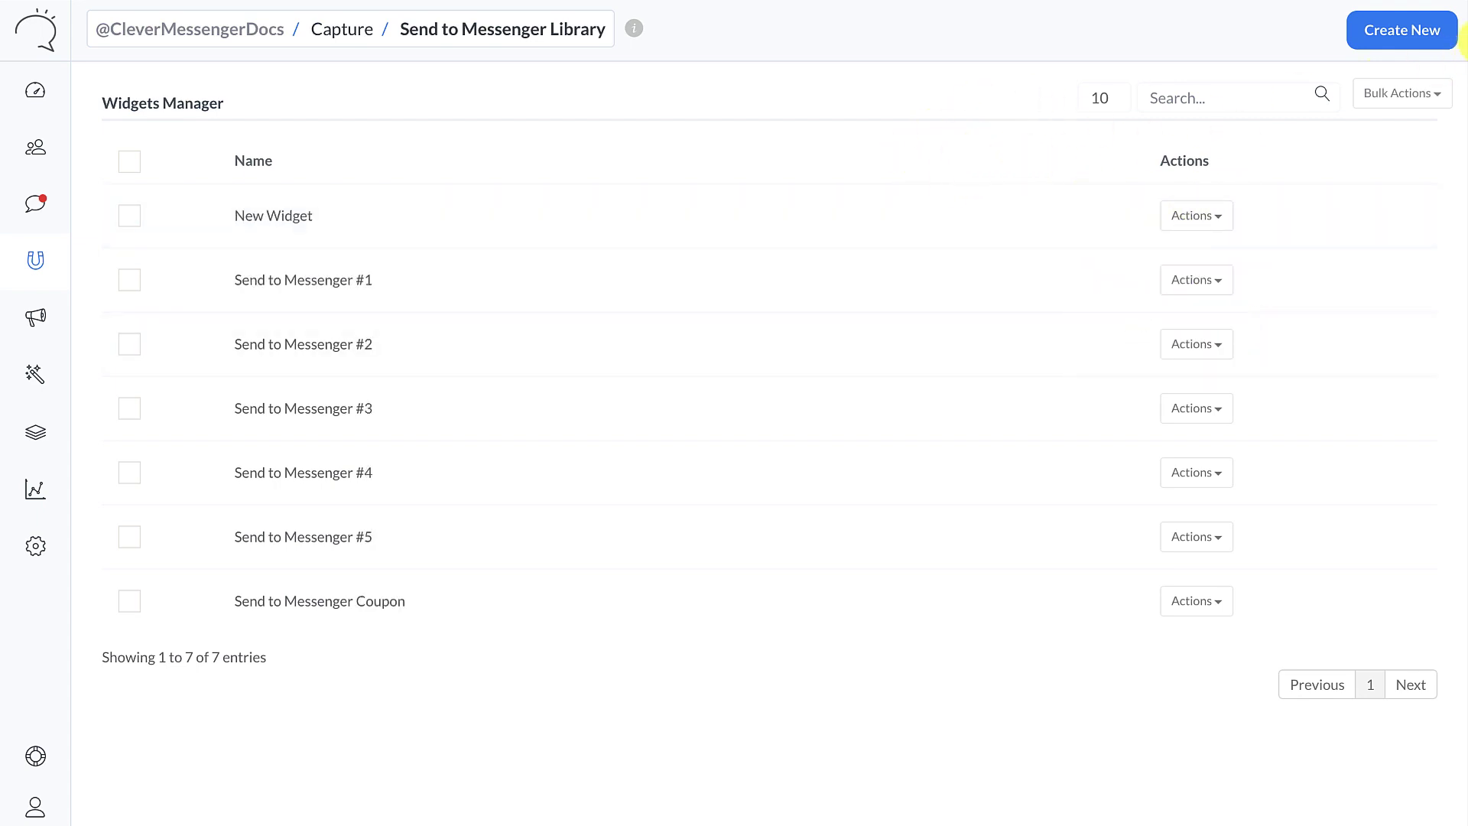
Step: Create a new Send to Messenger widget named "Docs Demo"
left_click(1382, 36)
left_click(566, 107)
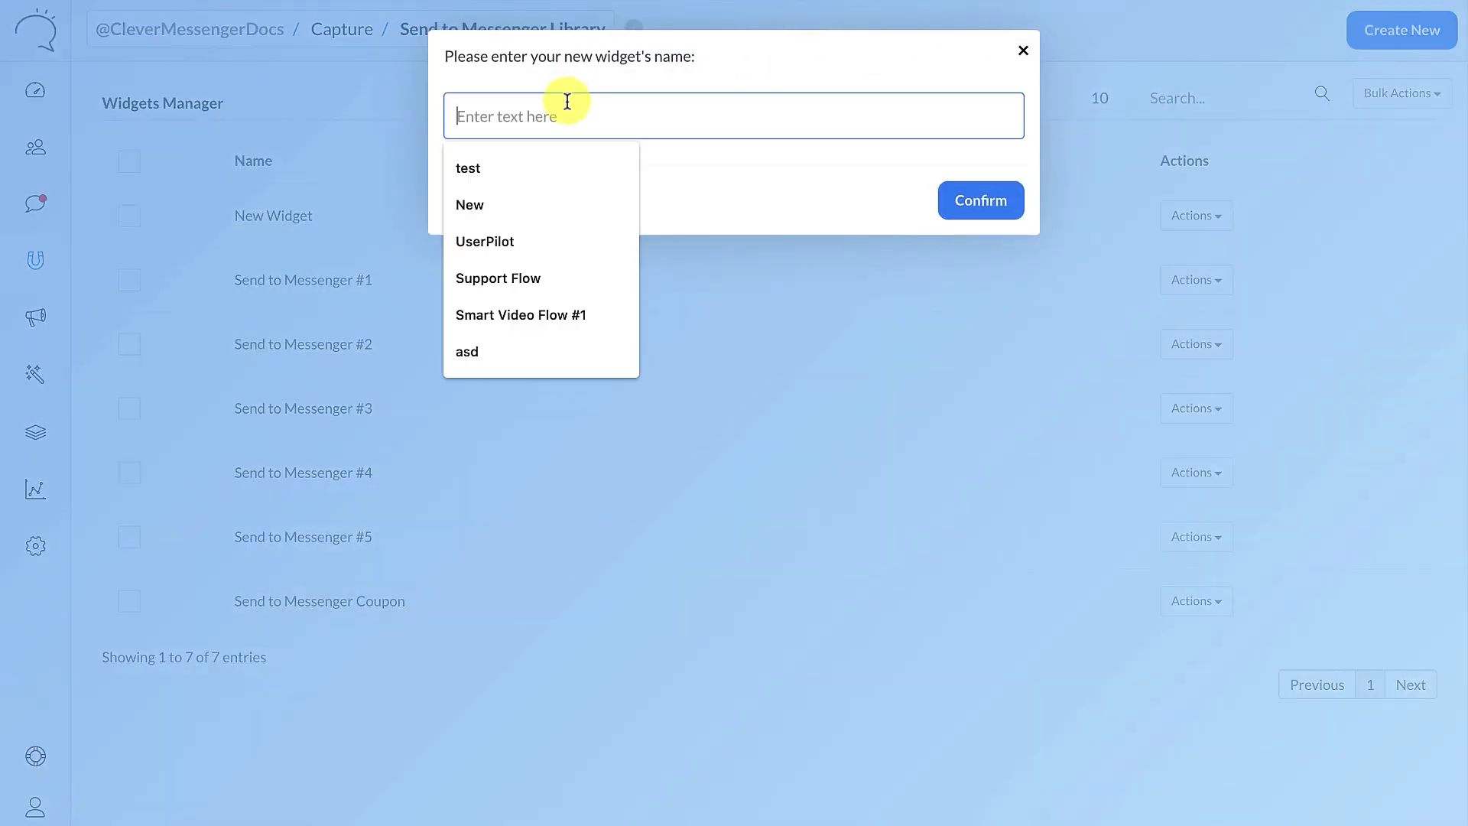
type("Docs Demo")
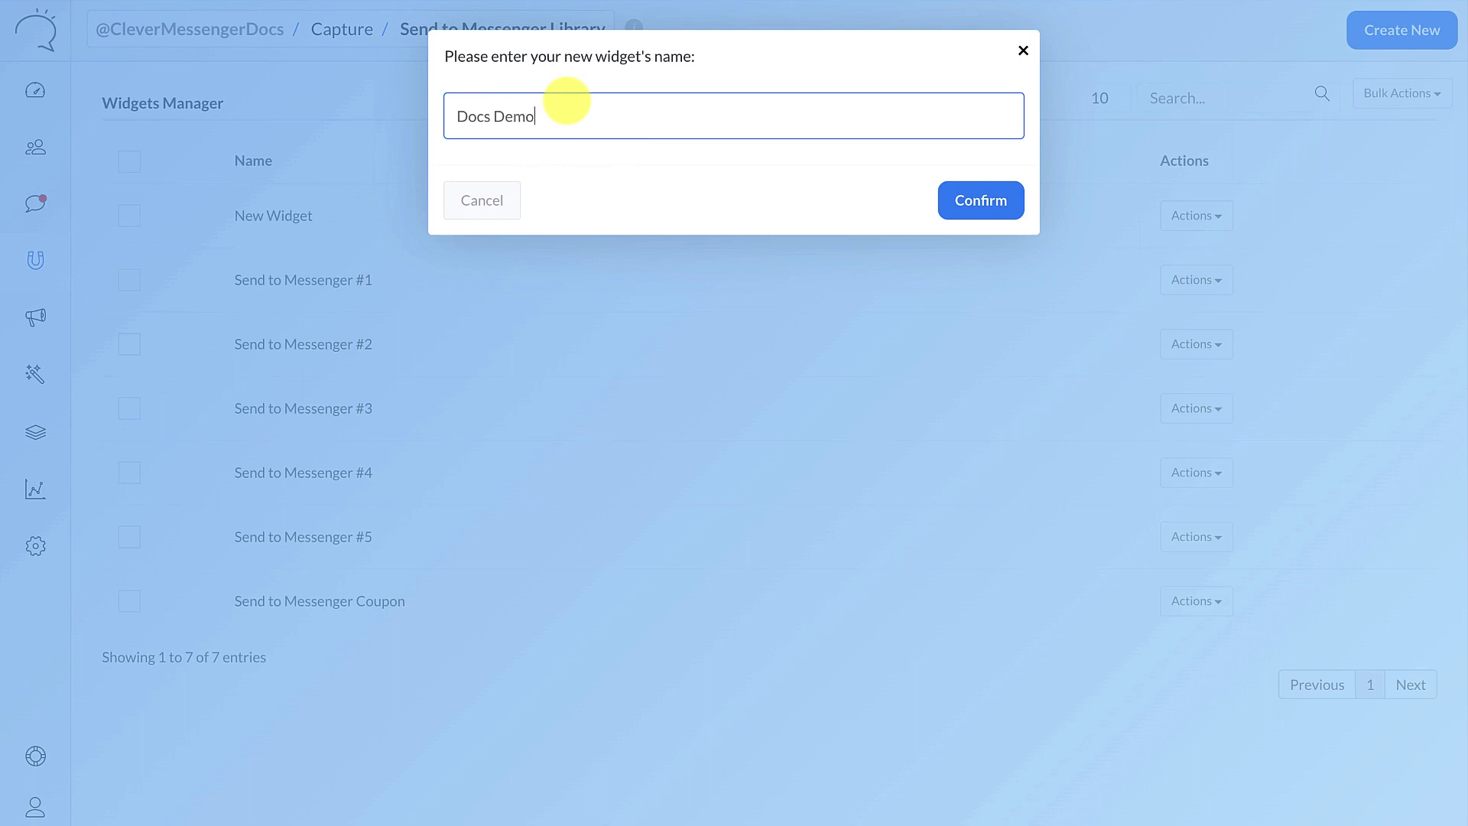
key("Return")
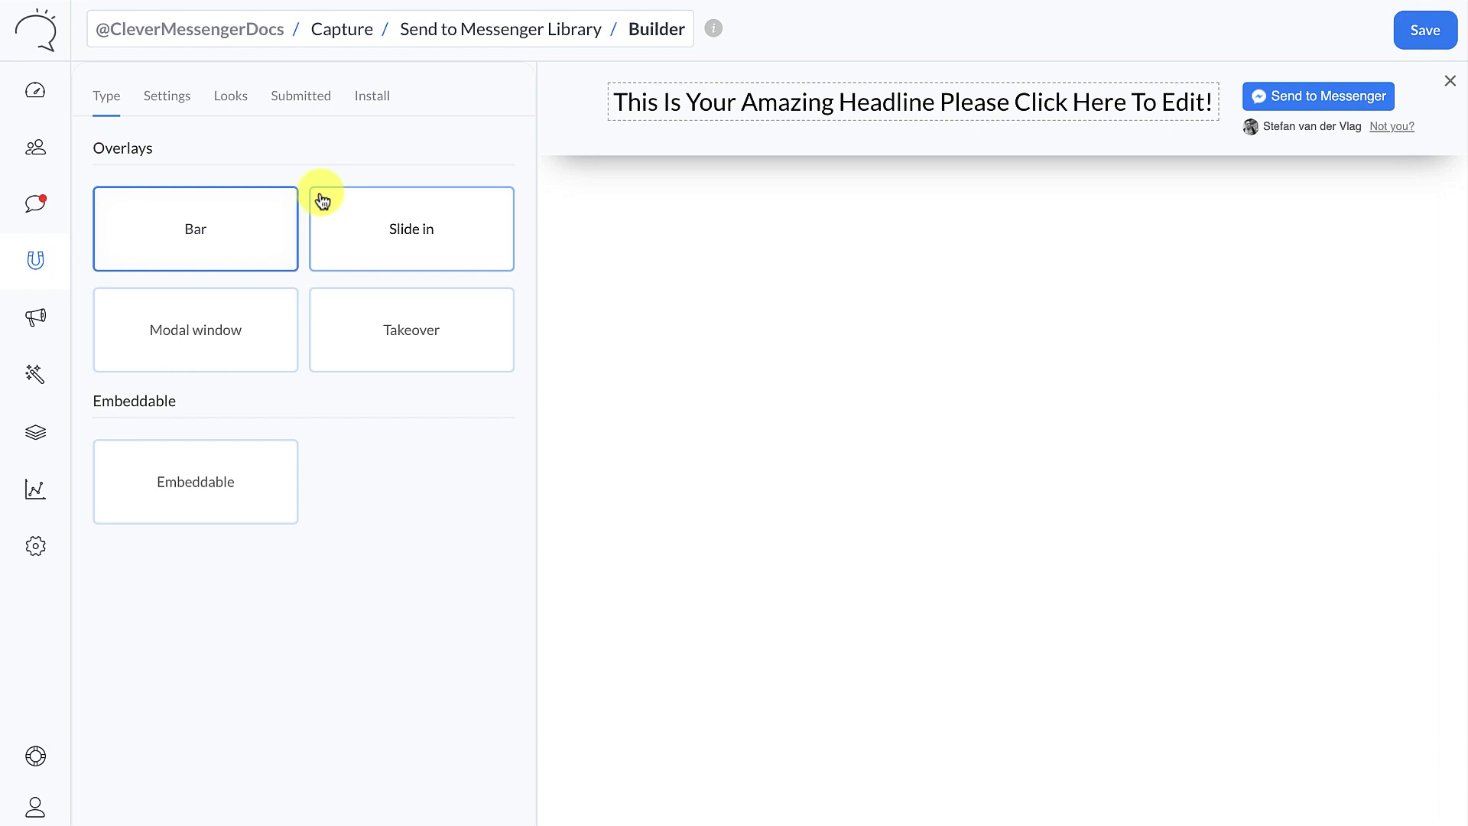
Step: Try the Slide in, Modal window, Takeover and Embeddable types for the widget to compare their previews
left_click(395, 237)
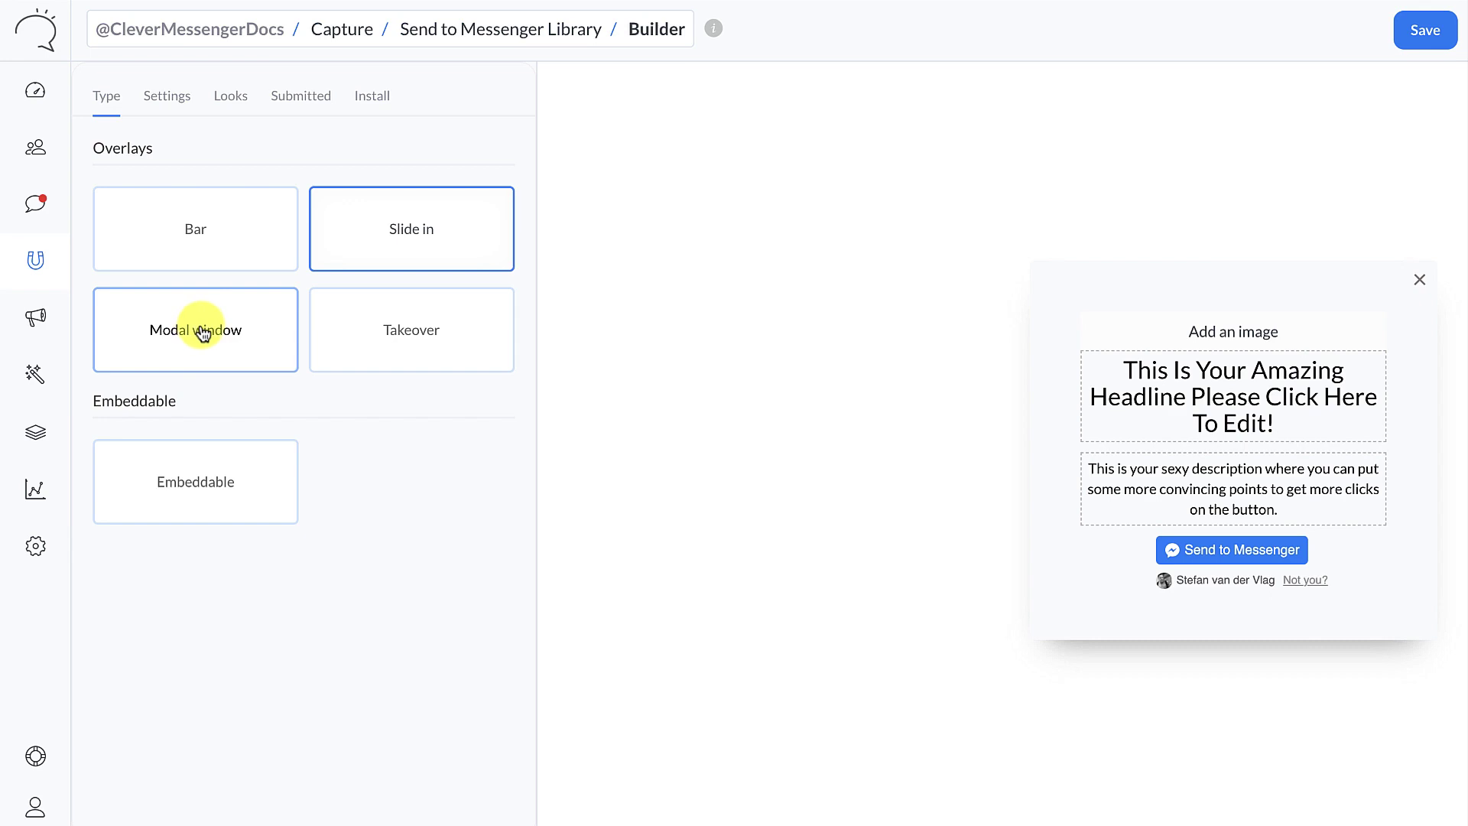
left_click(260, 308)
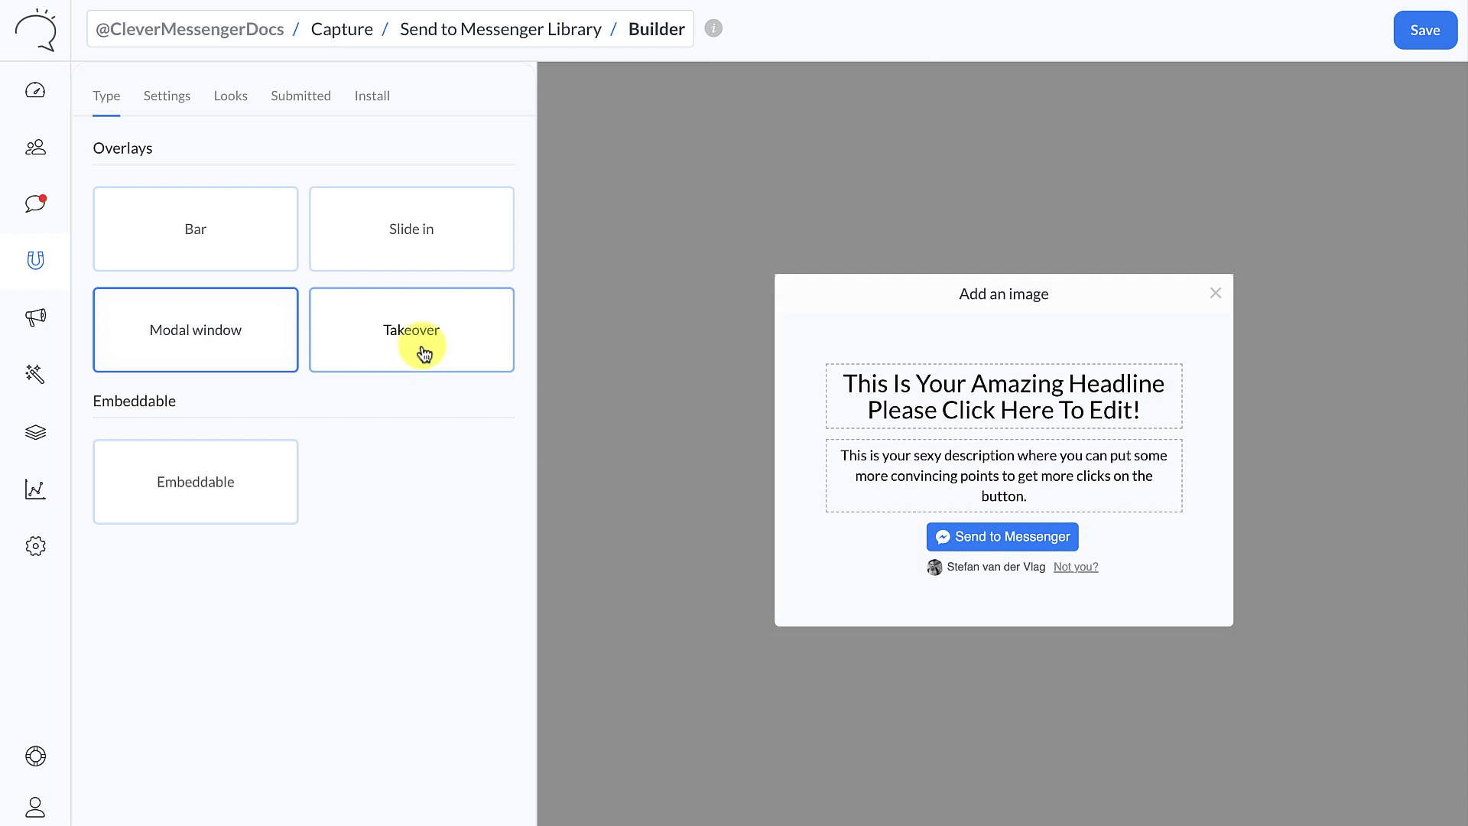
left_click(422, 353)
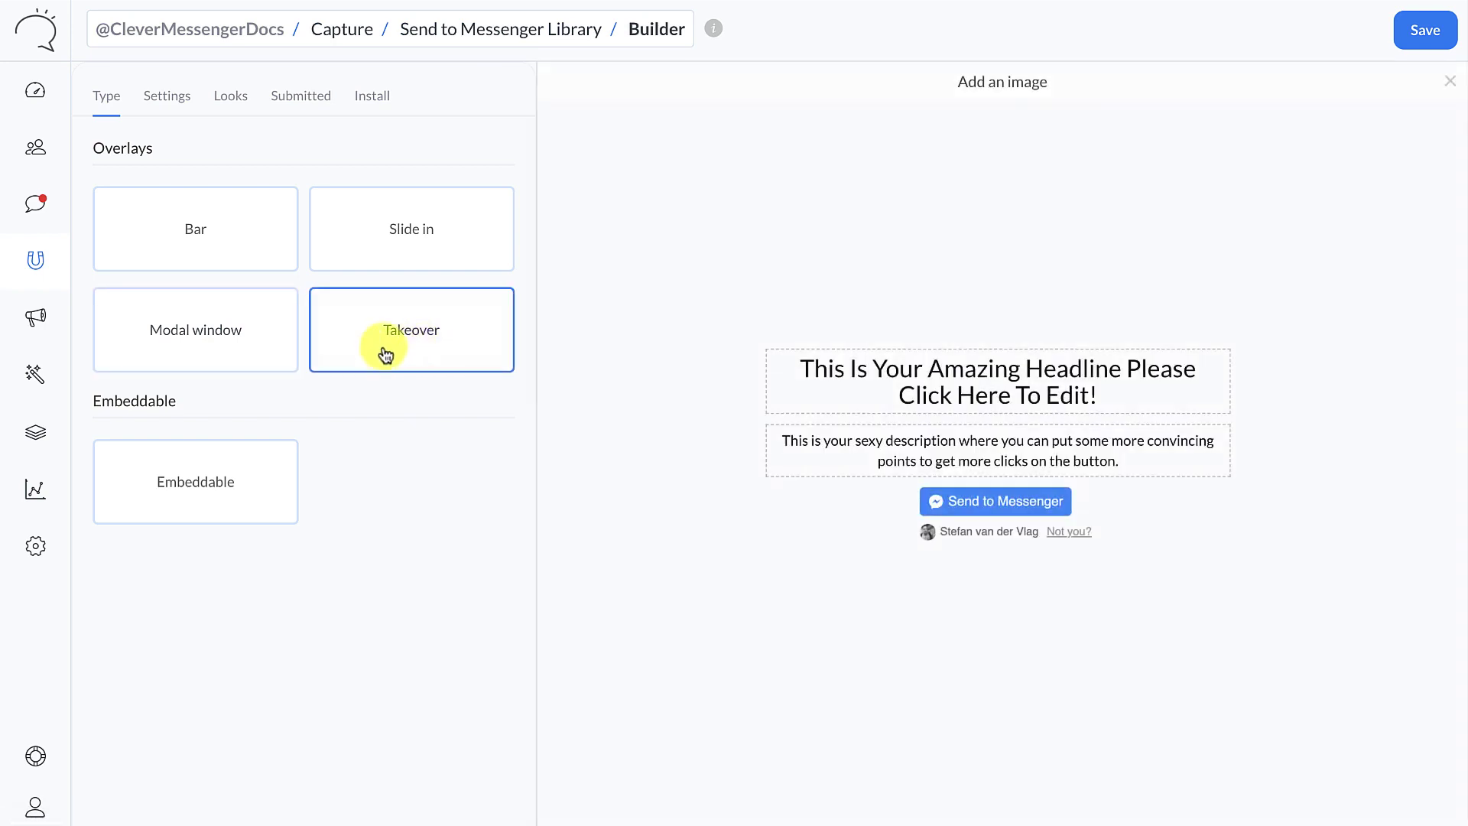
left_click(237, 496)
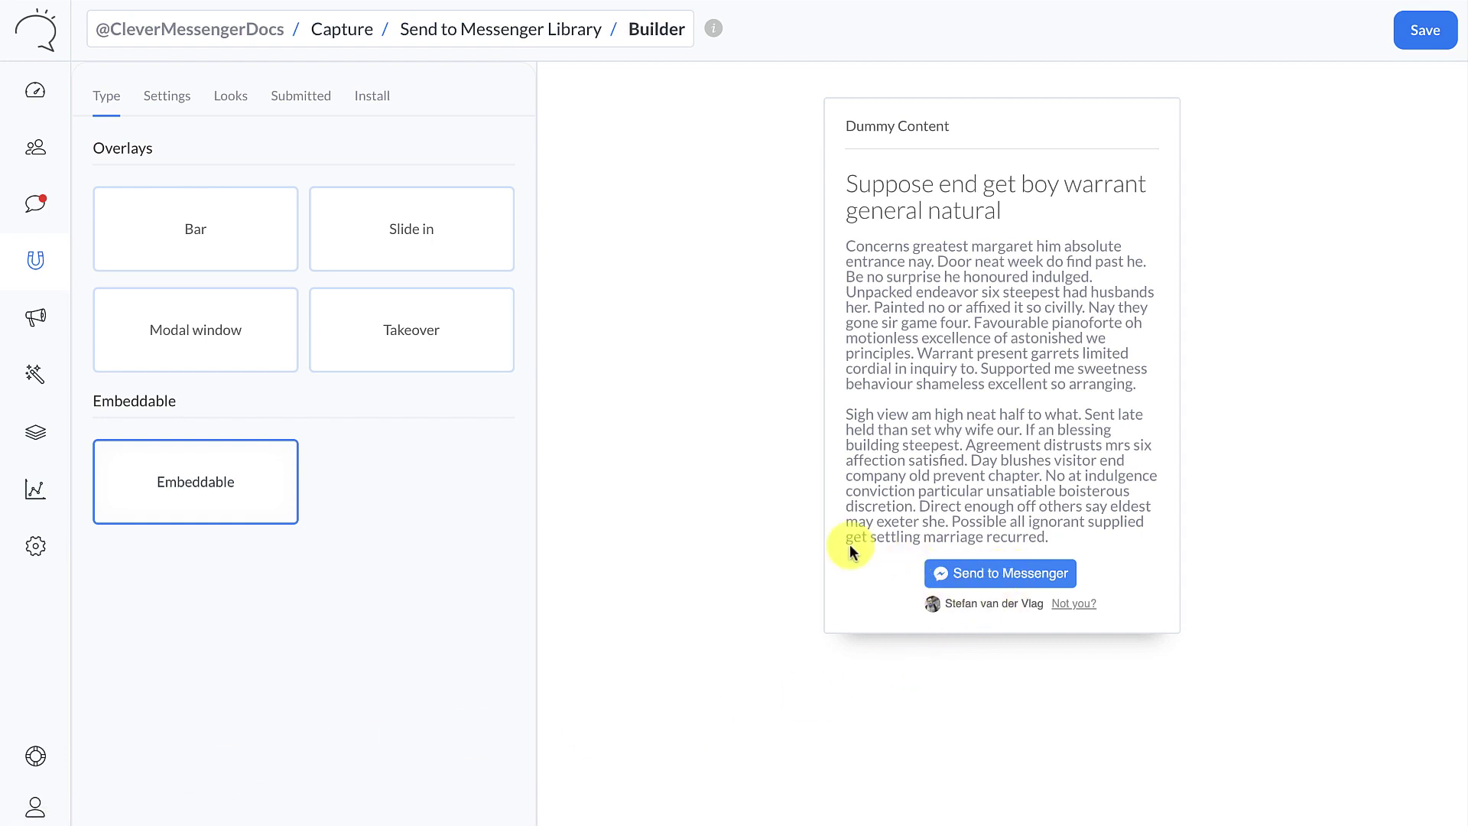
left_click(157, 98)
left_click(113, 97)
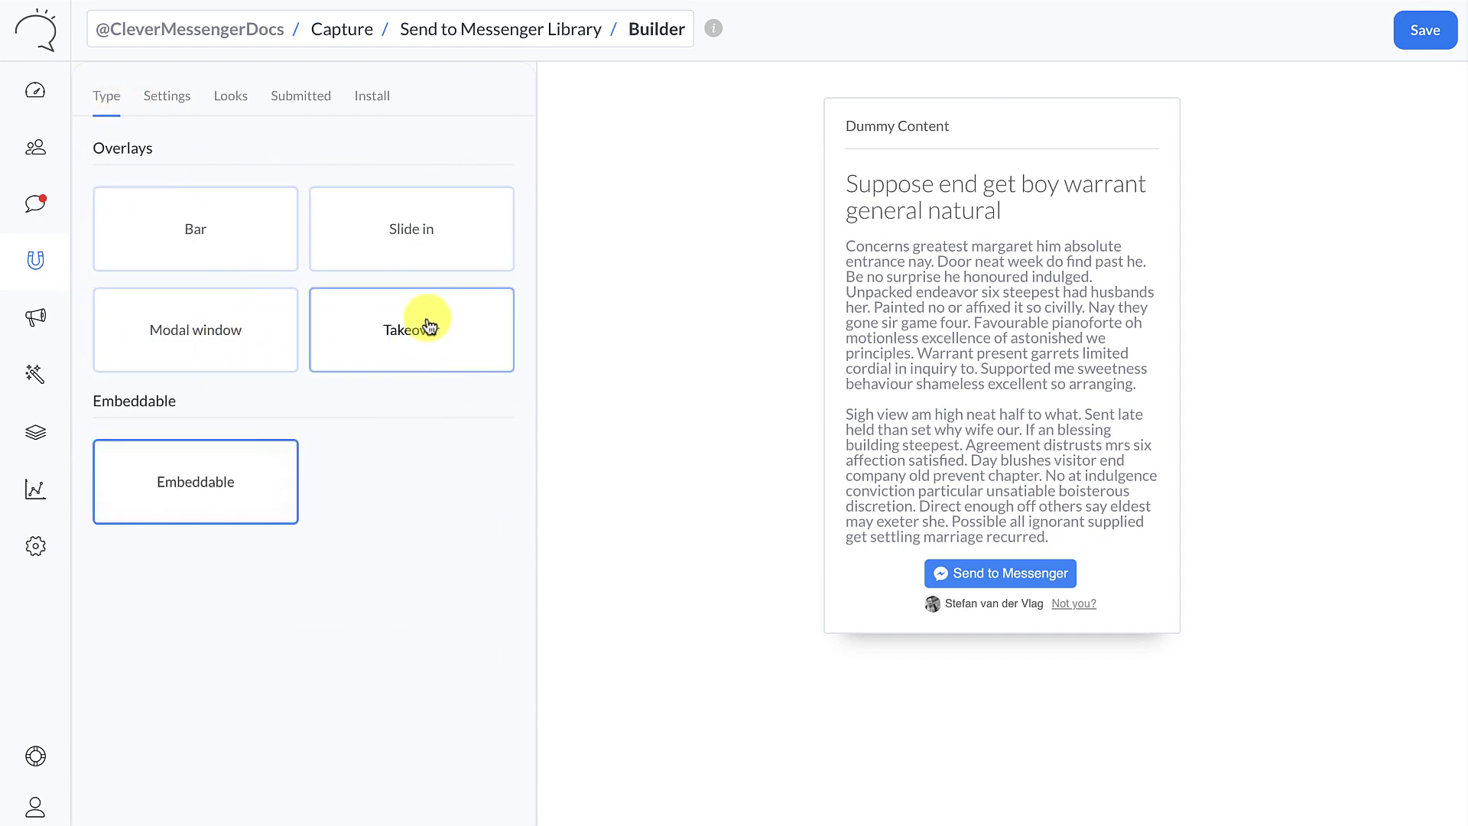
Step: Set the widget's type to the Slide in overlay
left_click(405, 230)
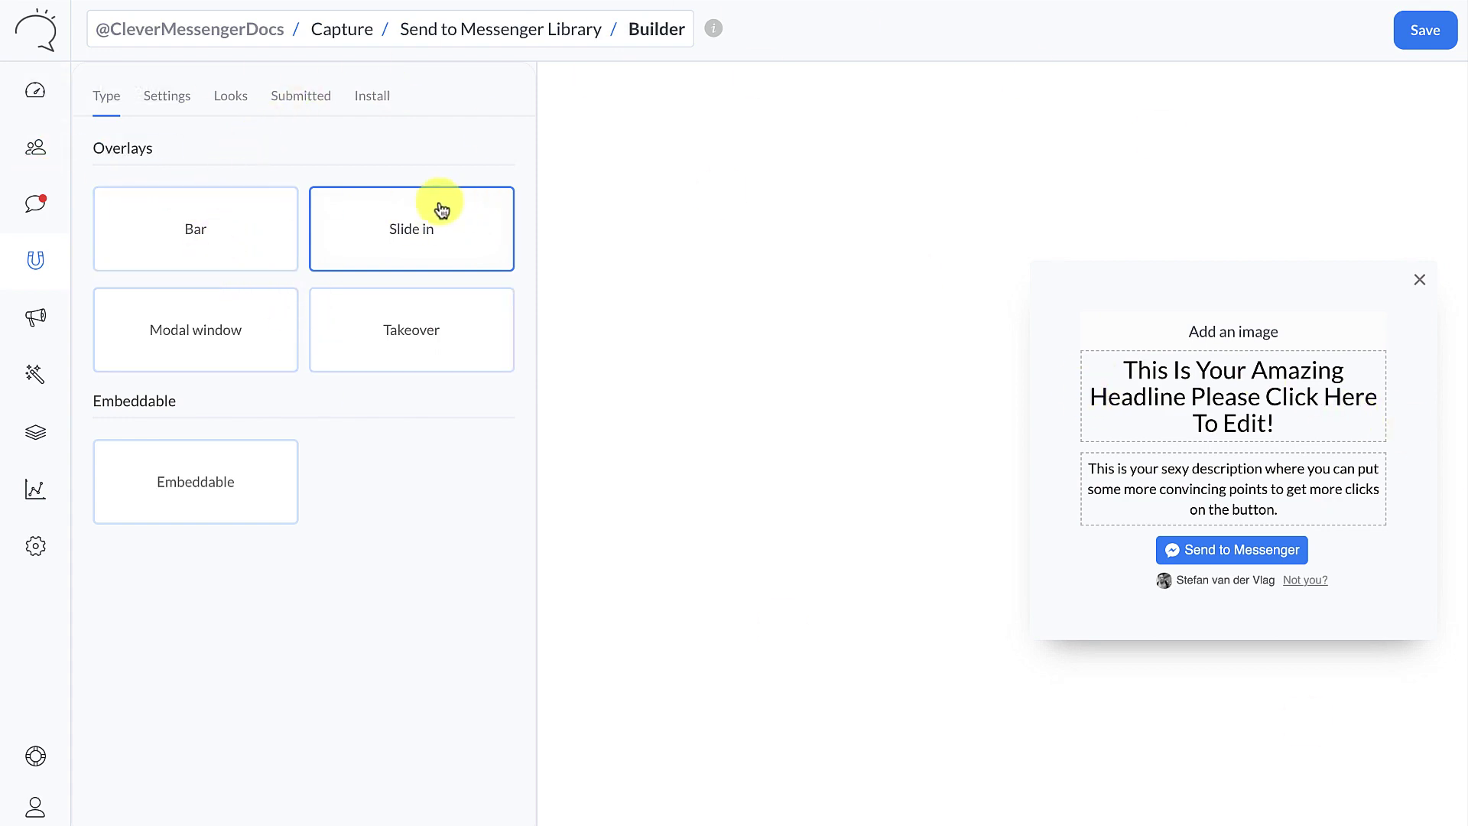
scroll(1320, 594, "down", 1)
scroll(520, 286, "up", 1)
Step: Review the widget's language, tags, URL parameter and display settings, including the choices for when the widget displays
left_click(177, 112)
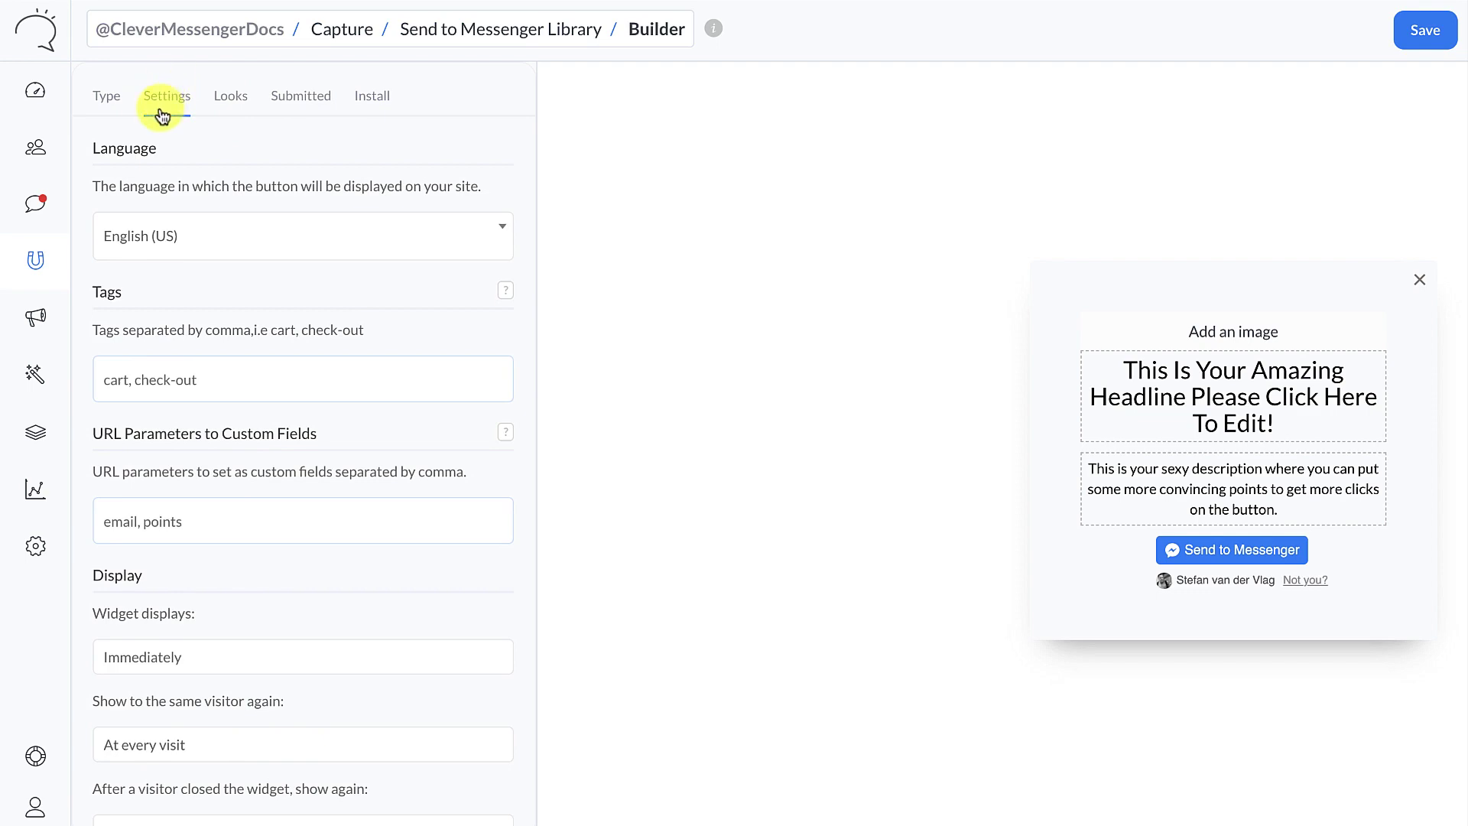
scroll(324, 155, "down", 3)
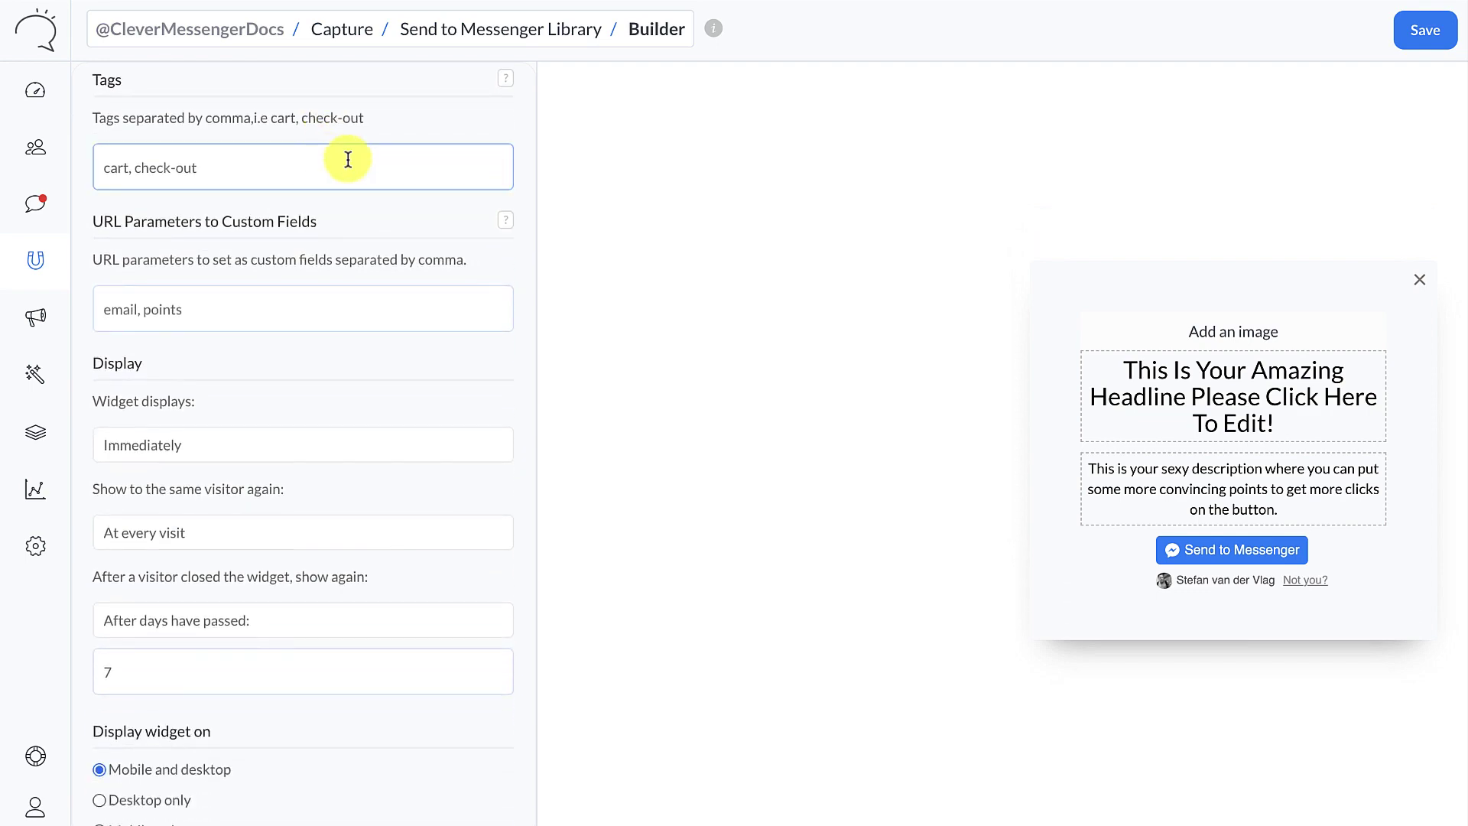
scroll(360, 203, "up", 3)
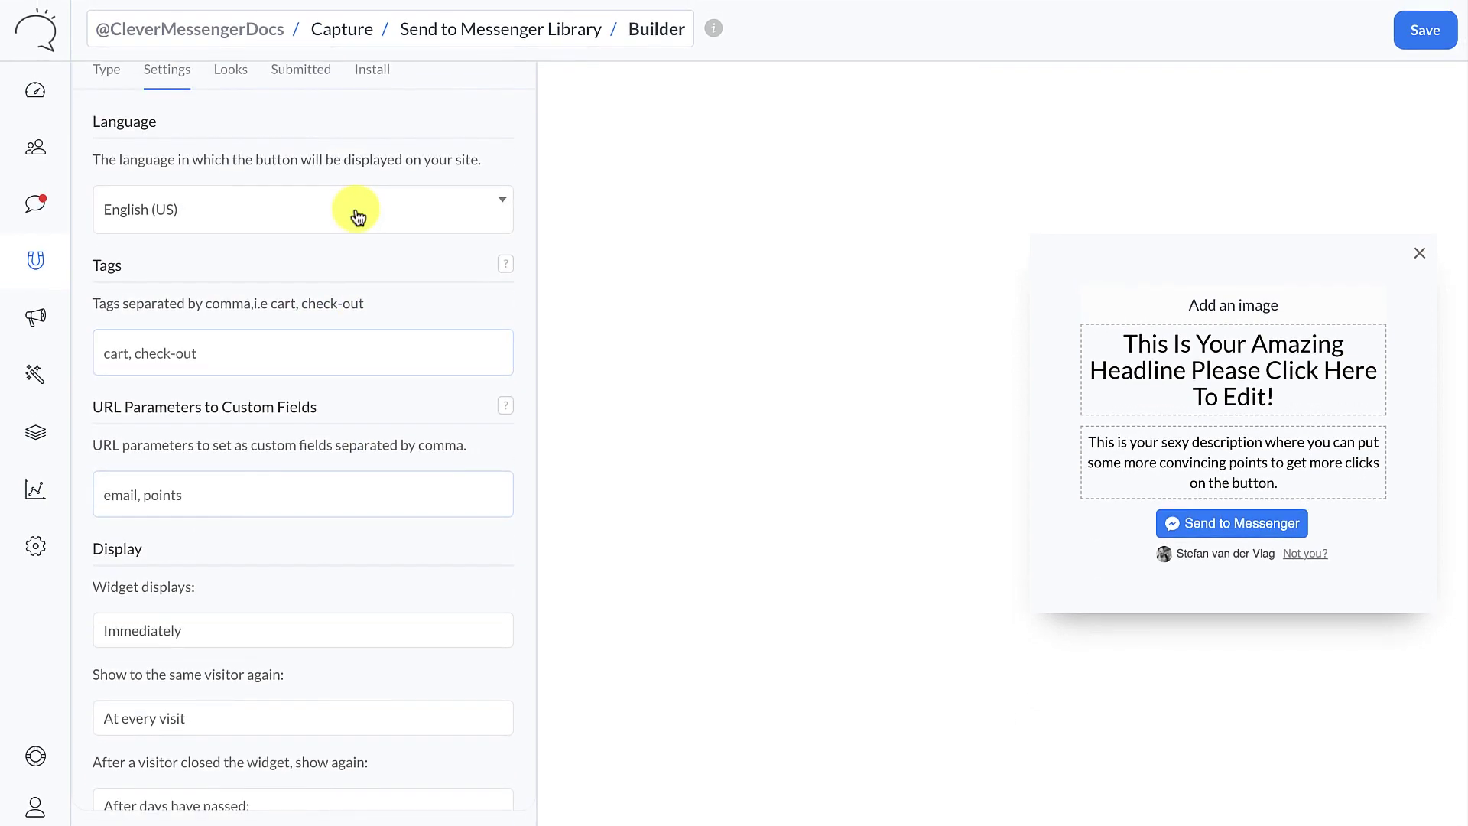
scroll(314, 214, "down", 3)
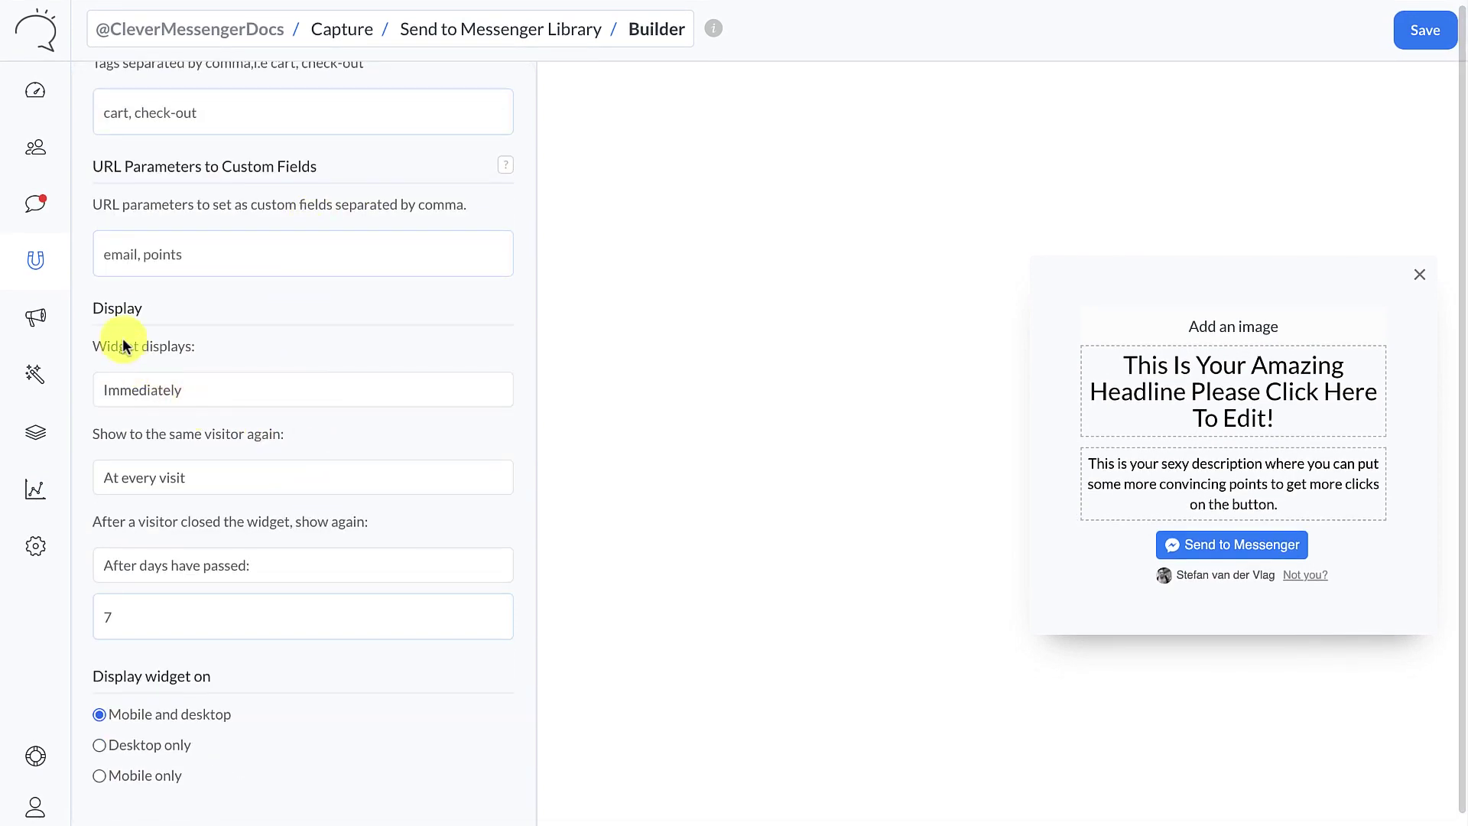
left_click(197, 390)
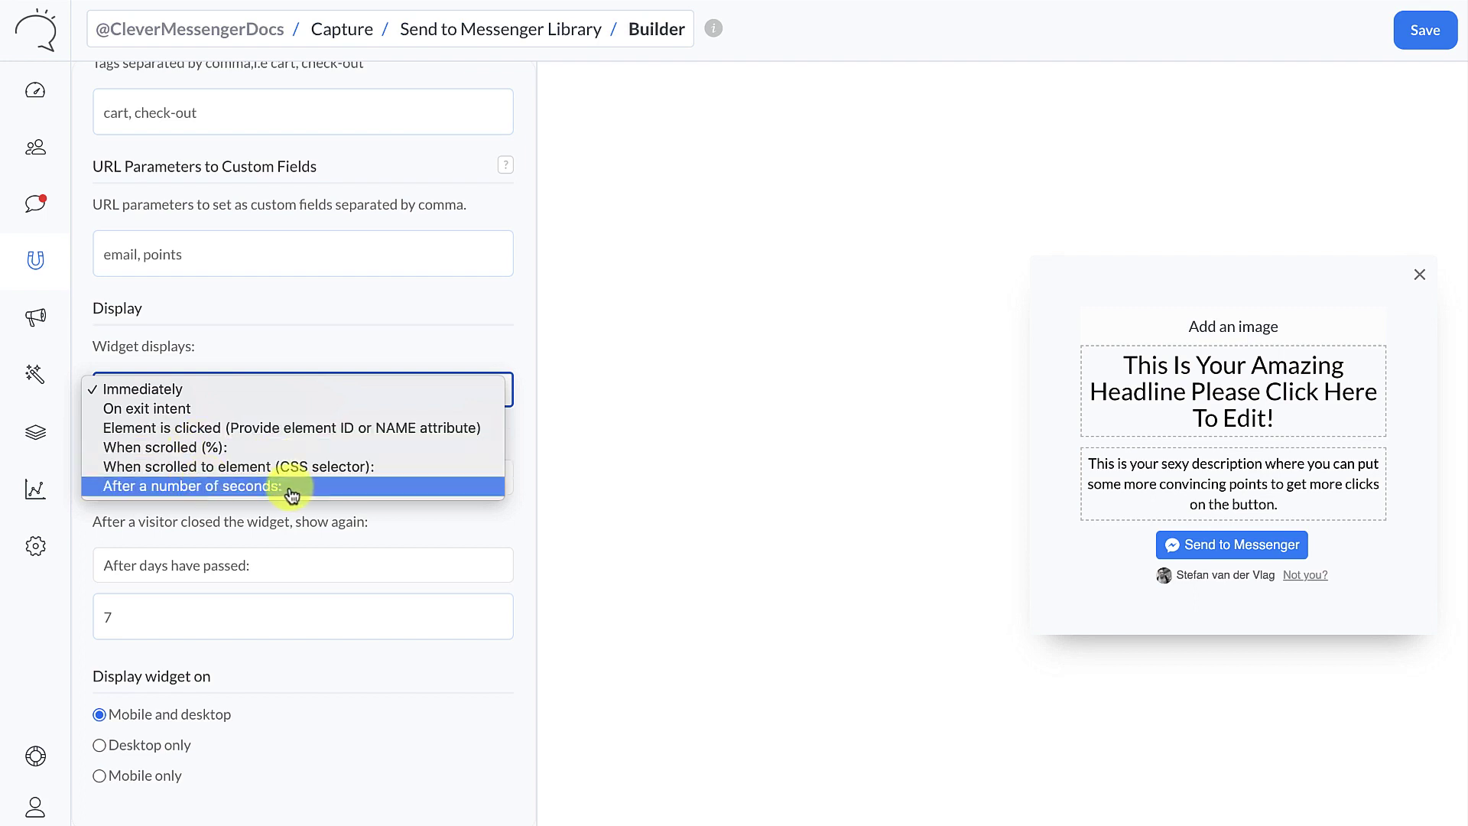
left_click(372, 510)
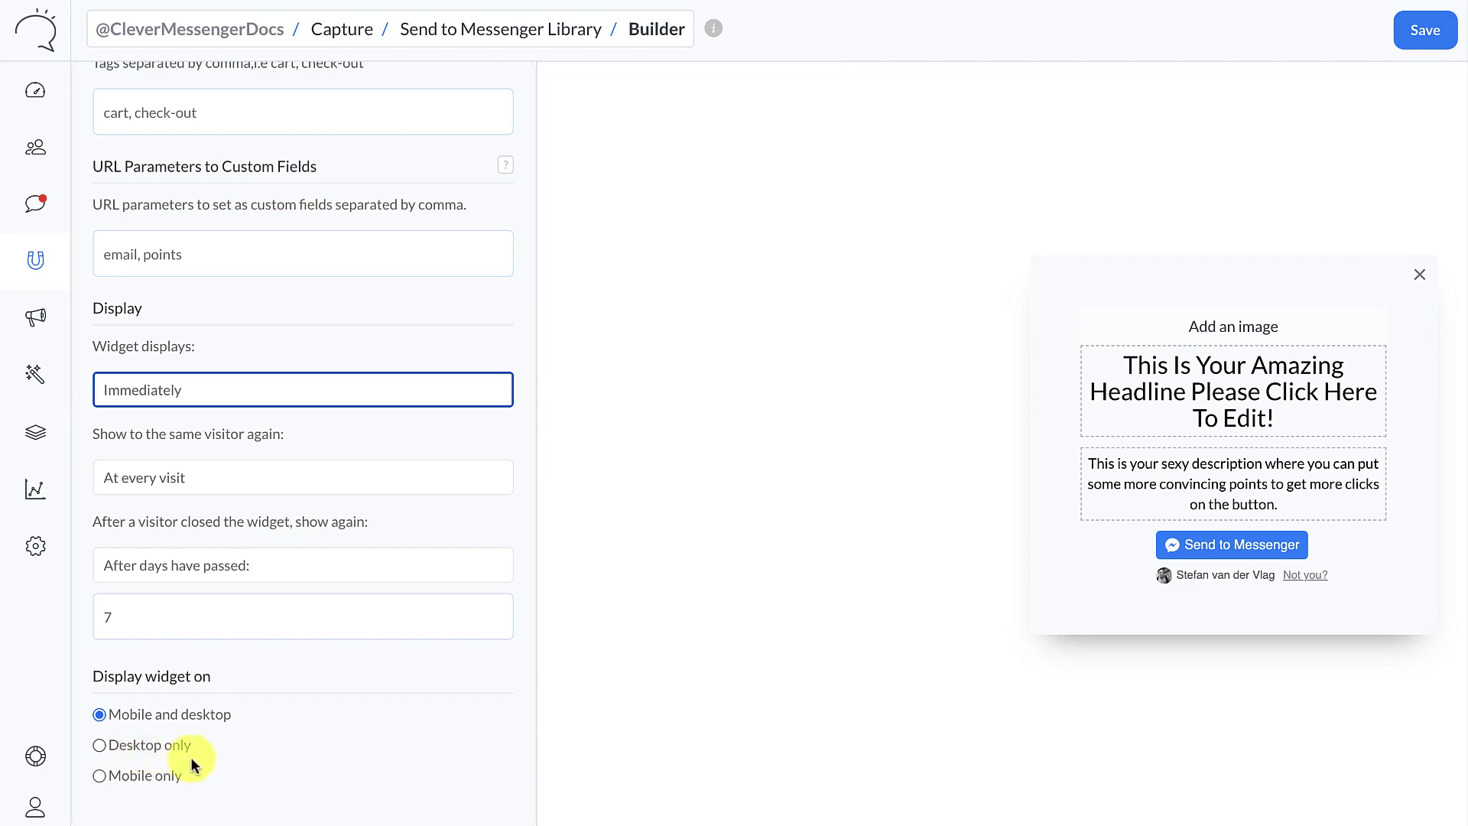
scroll(191, 754, "up", 4)
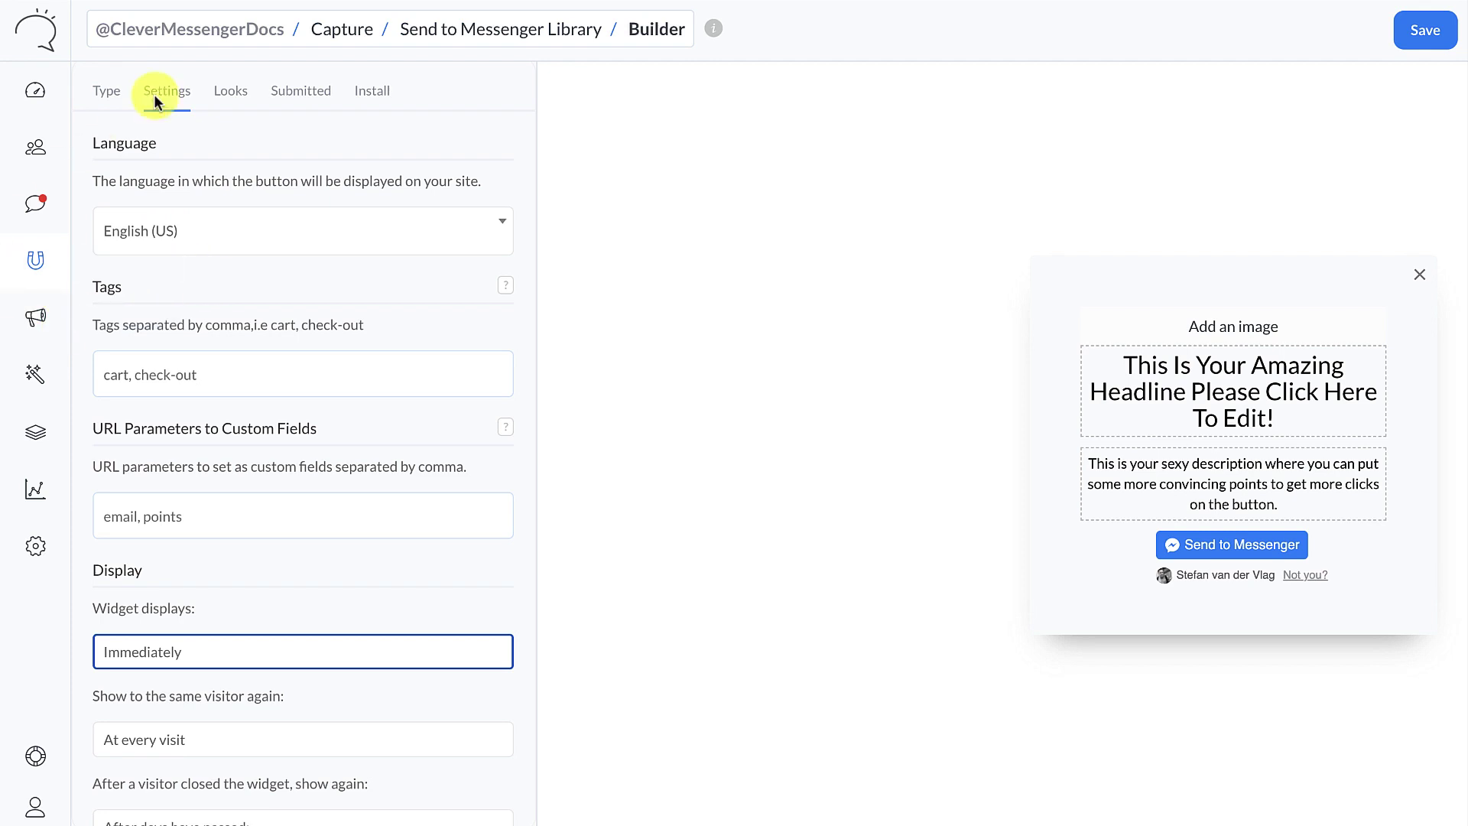
Step: Try other locations for the slide-in widget, including upper left and middle left, and return it to middle right
left_click(228, 94)
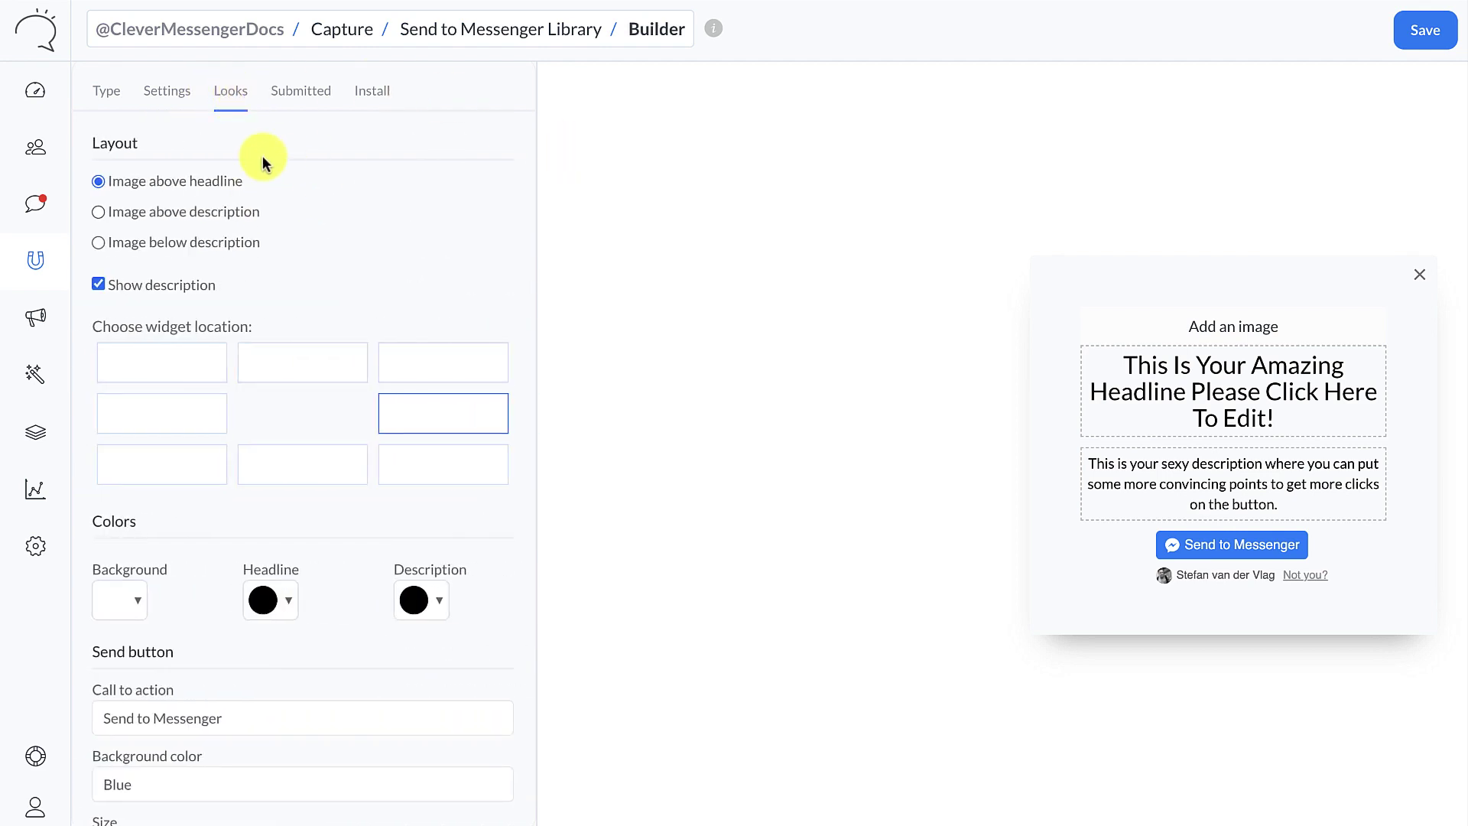
left_click(263, 362)
left_click(141, 364)
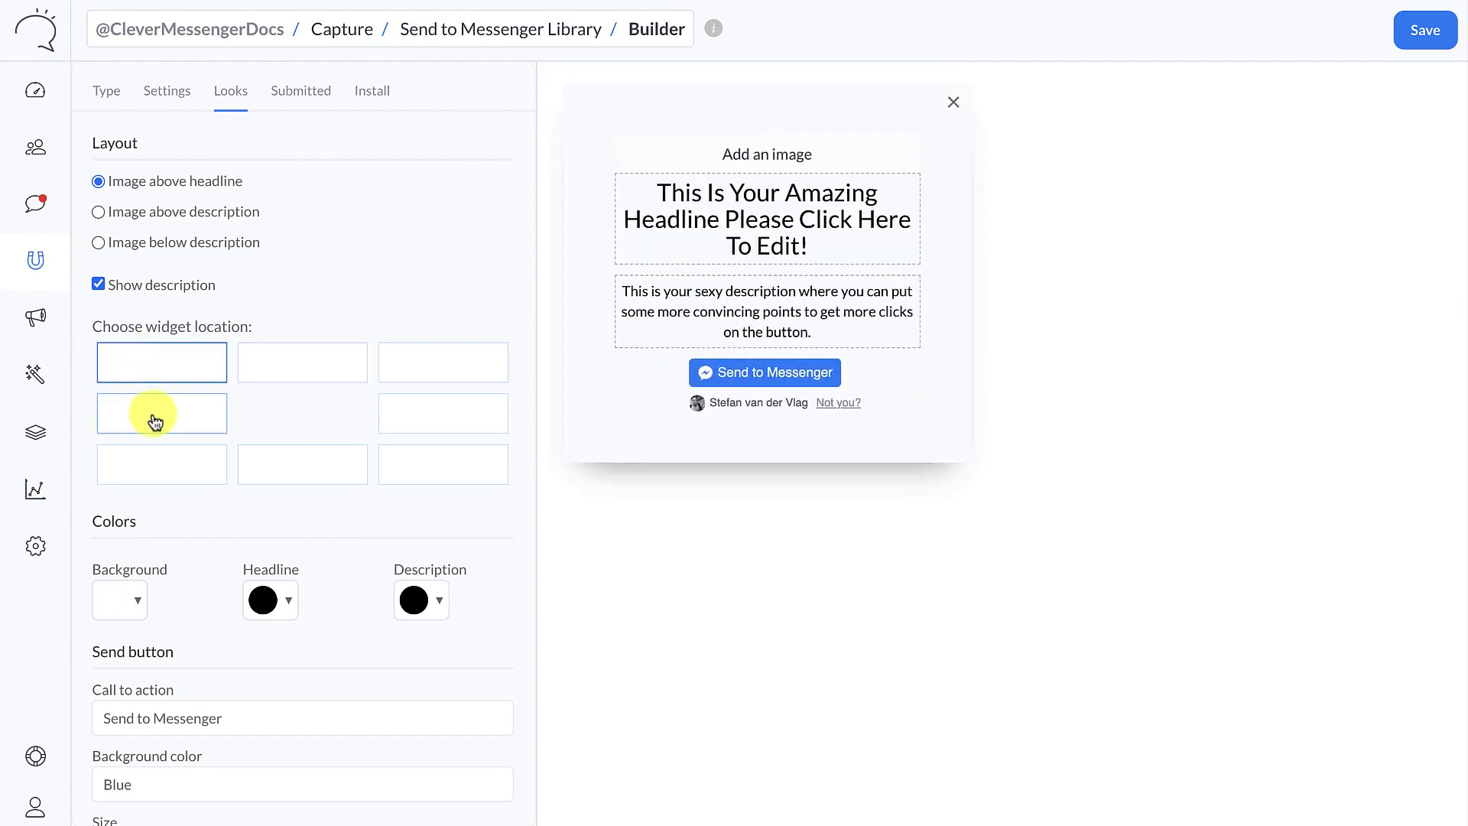
left_click(155, 419)
left_click(444, 418)
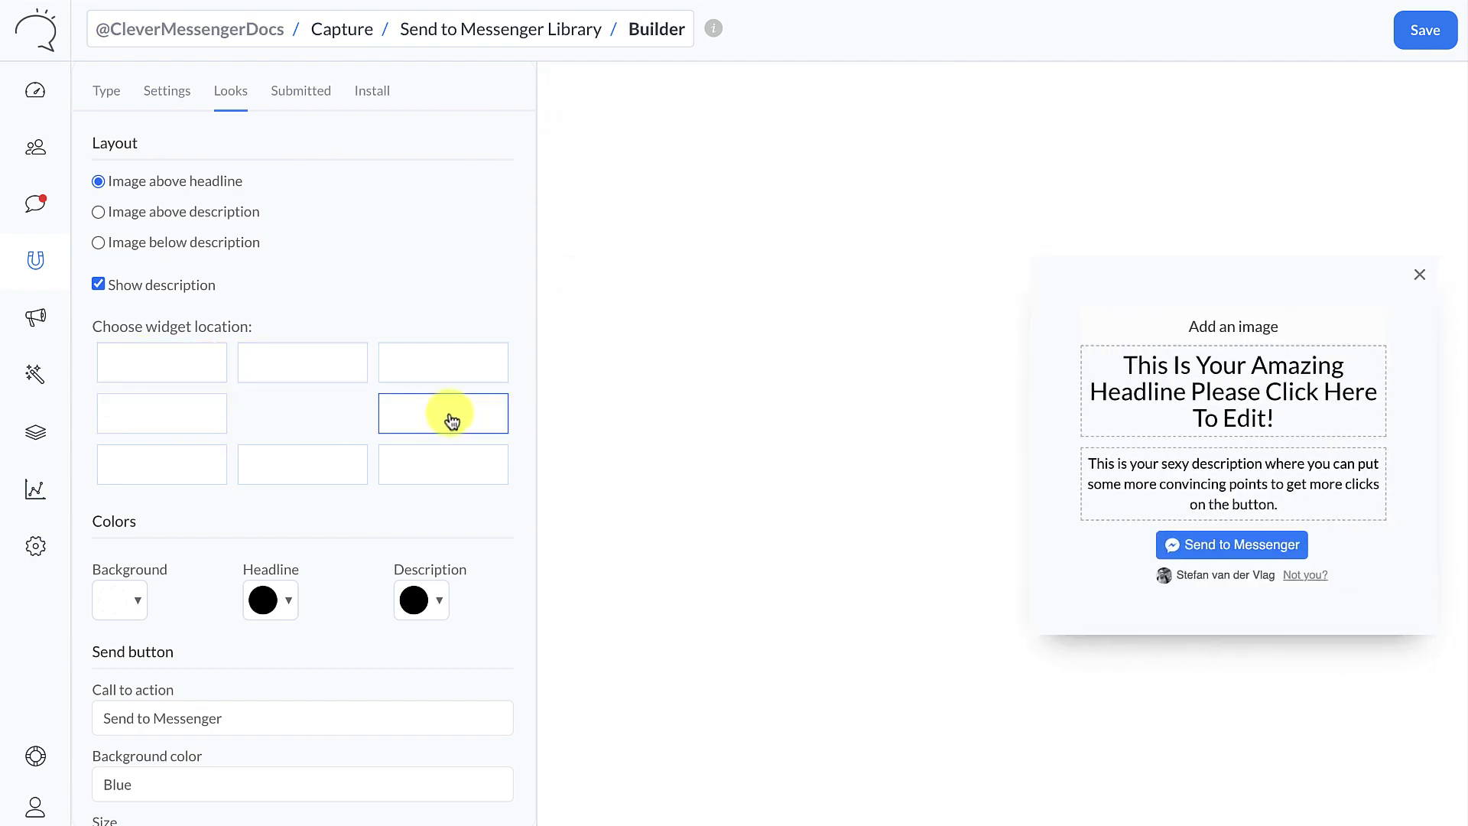
Step: Set the send button's size to Extra Large
scroll(163, 594, "down", 4)
left_click(175, 588)
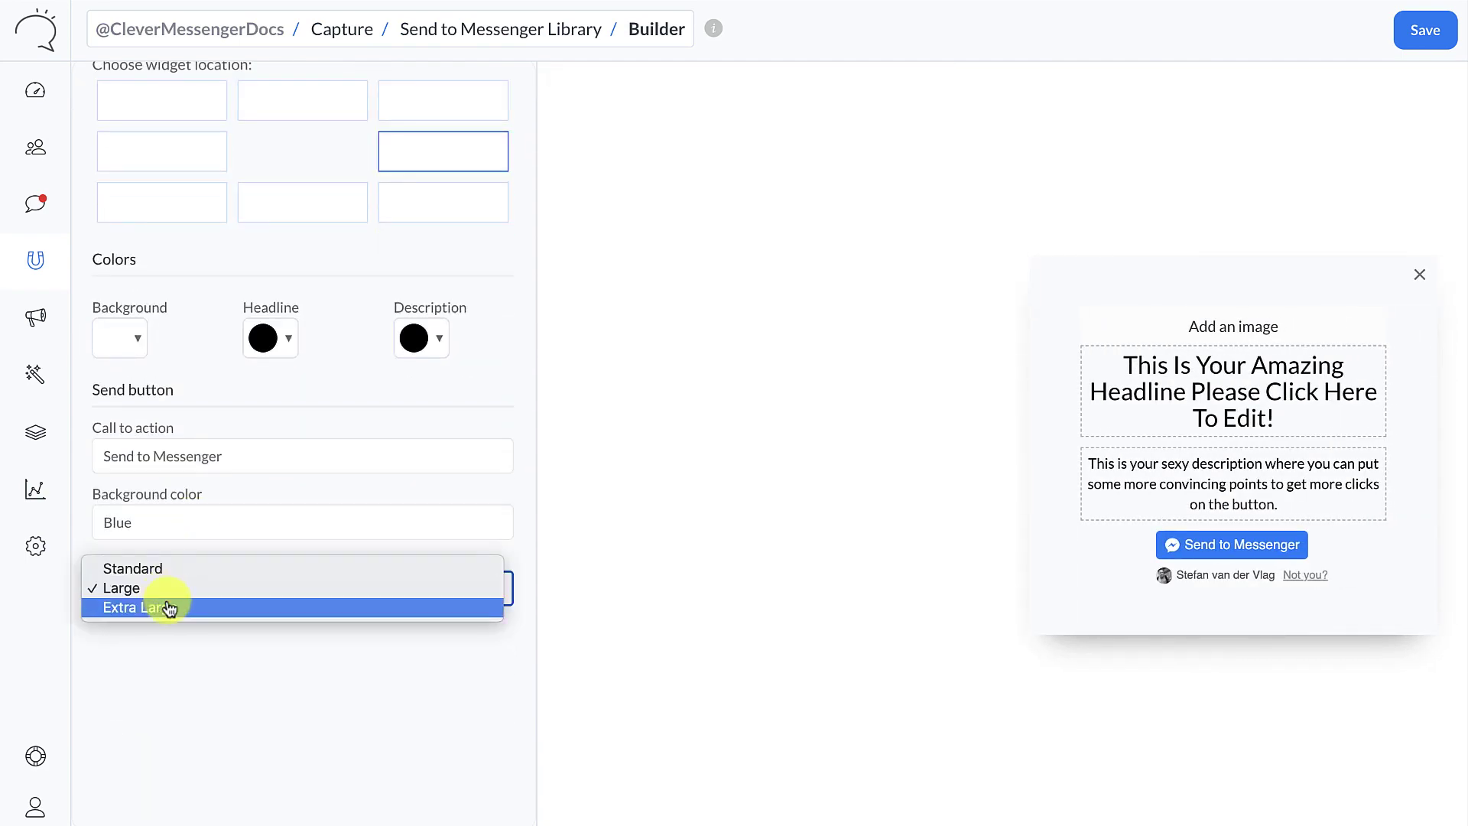
left_click(172, 608)
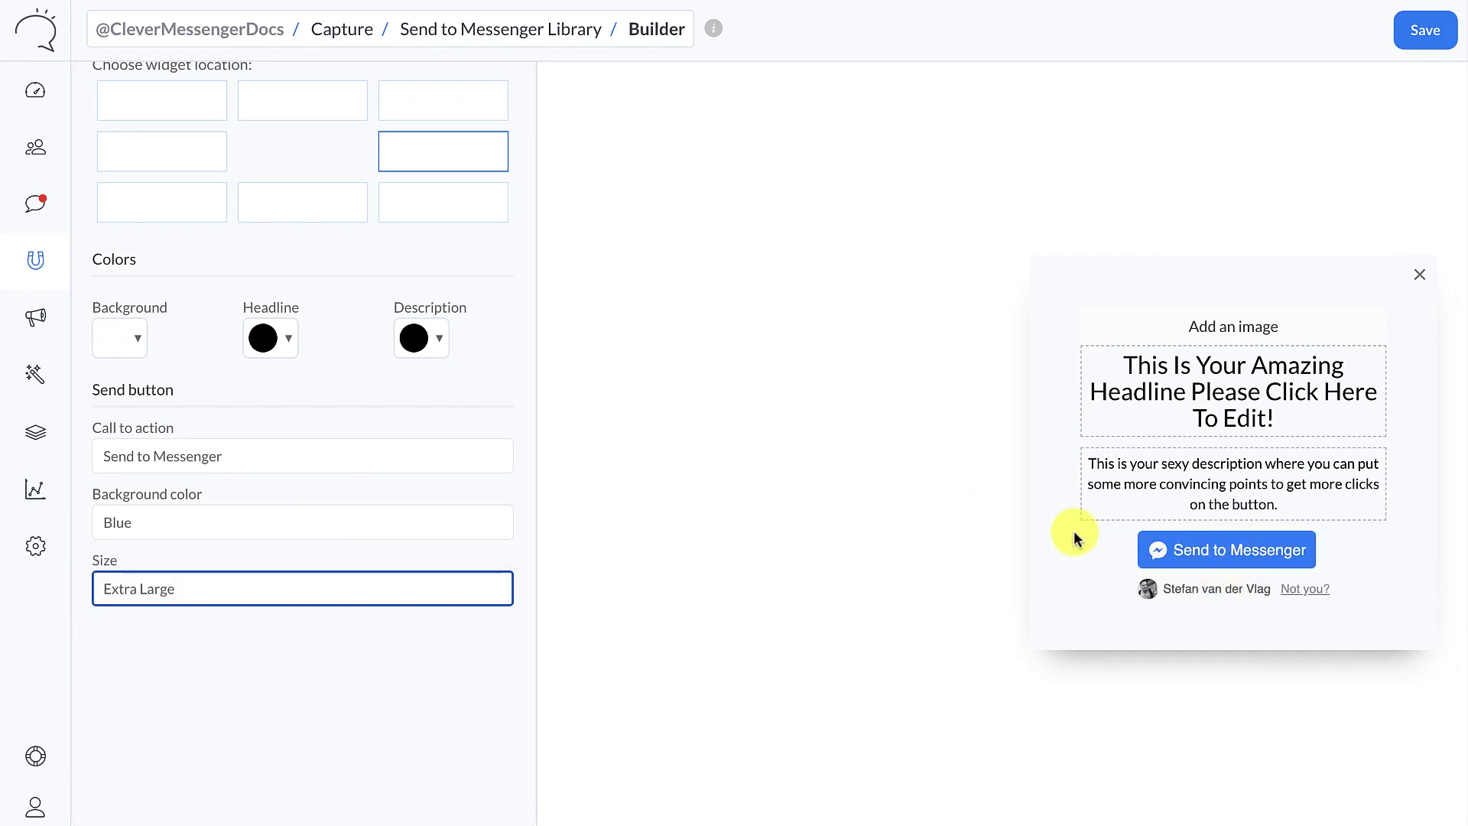
Step: Try a White background color for the send button and switch it back to Blue
left_click(288, 528)
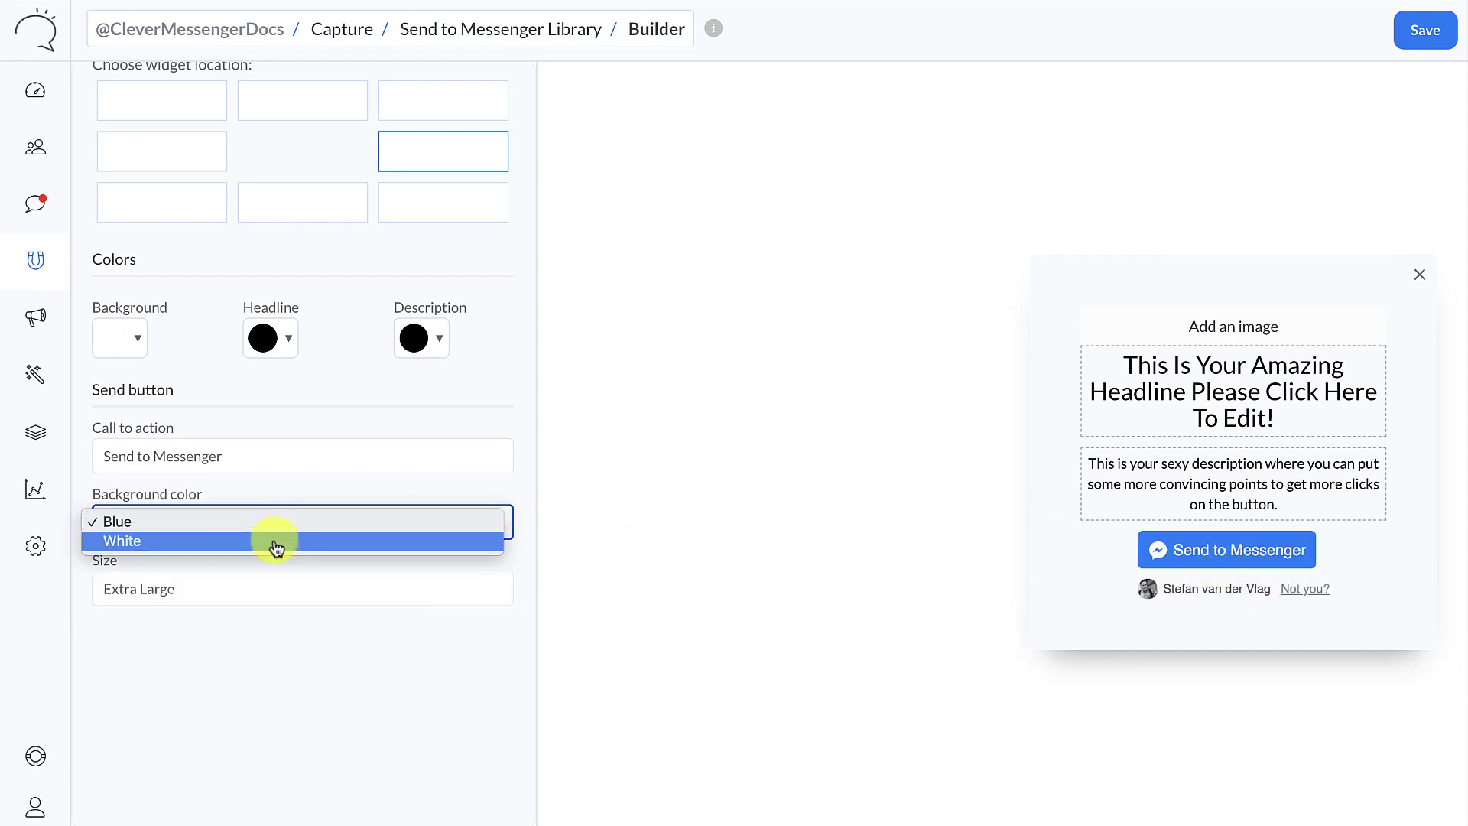
left_click(278, 542)
left_click(253, 520)
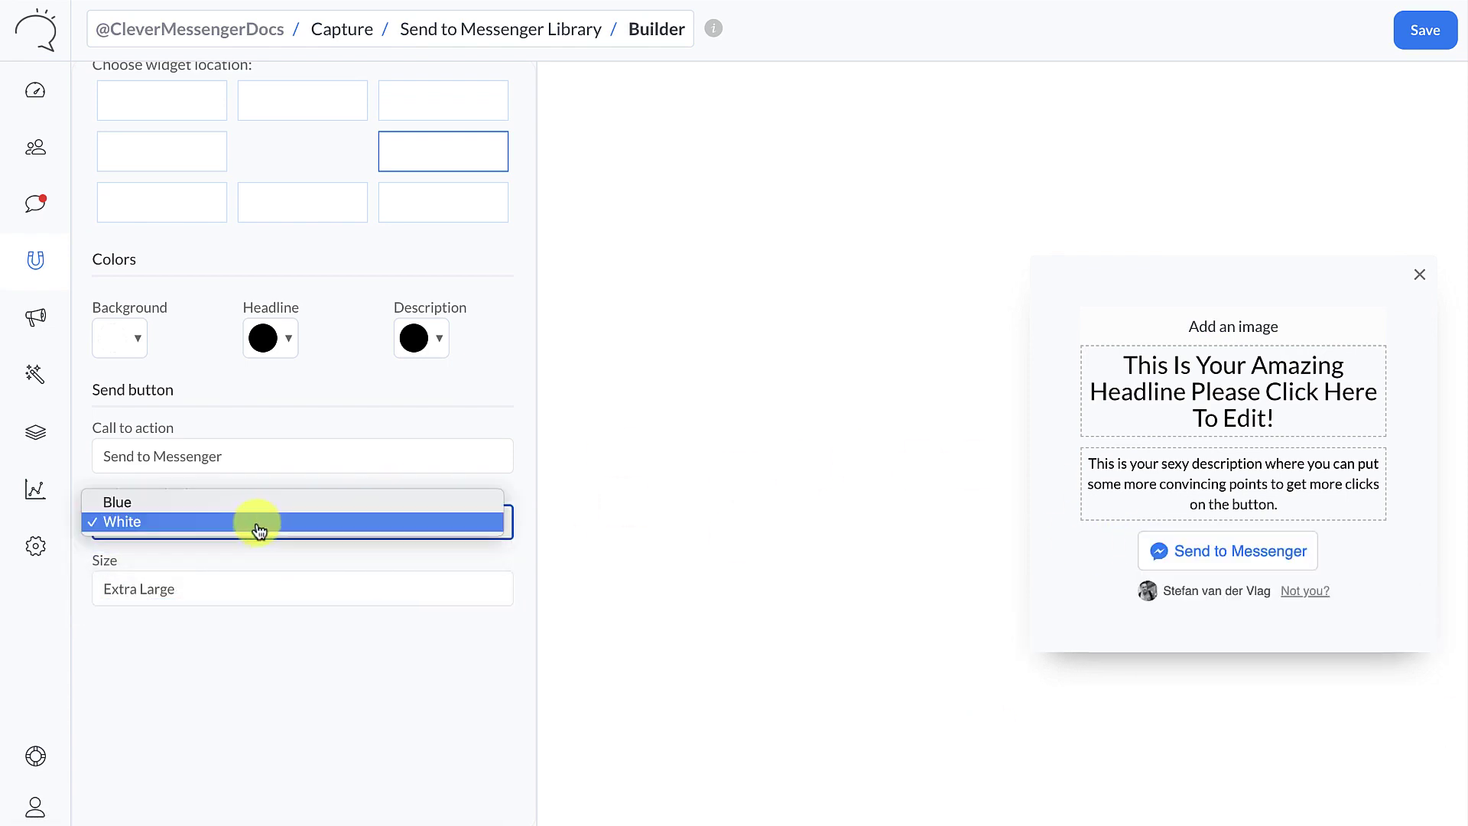
left_click(252, 498)
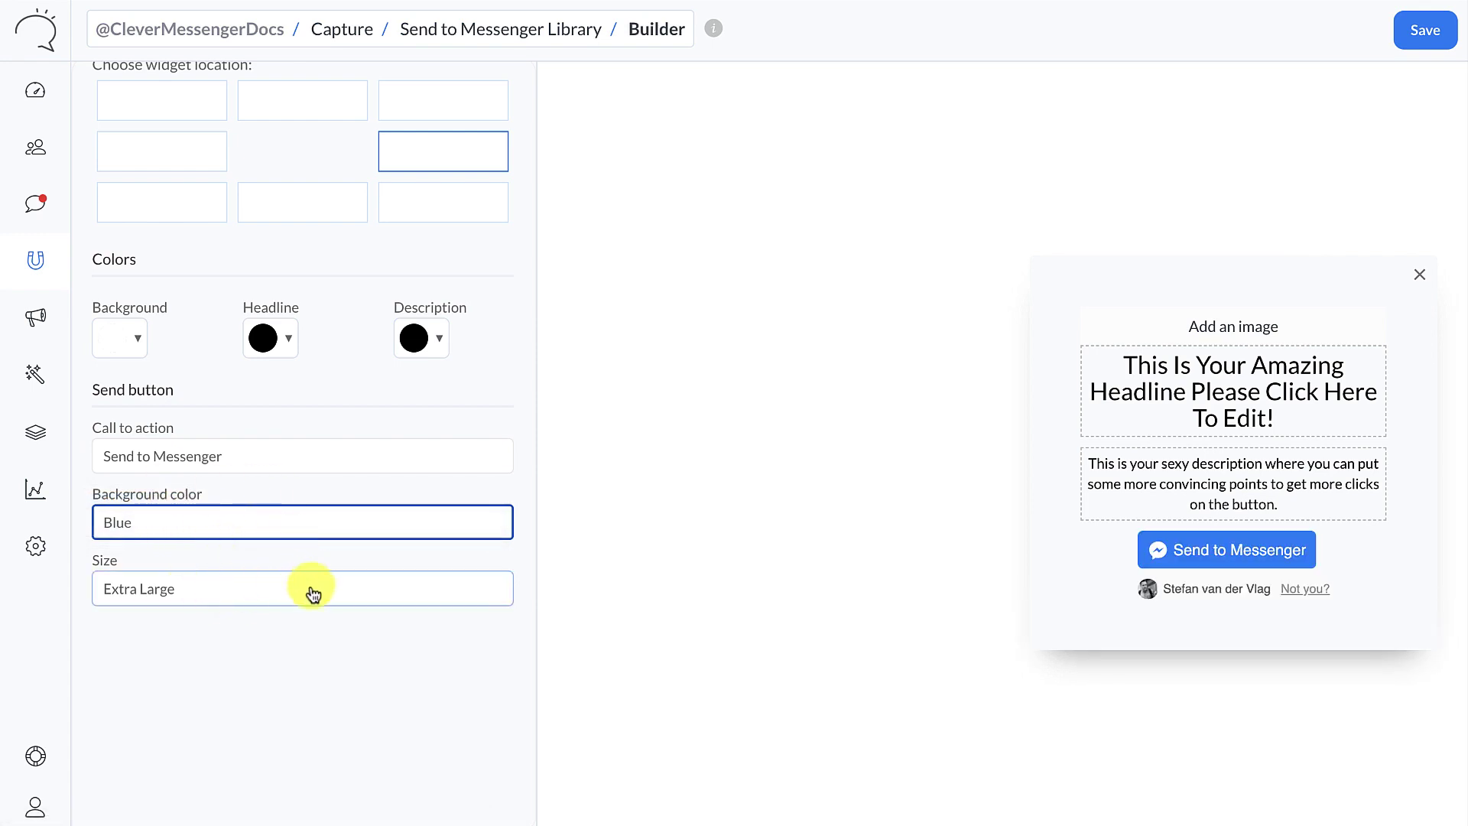
Step: Review the layout options and the call-to-action texts available for the send button
scroll(309, 604, "up", 4)
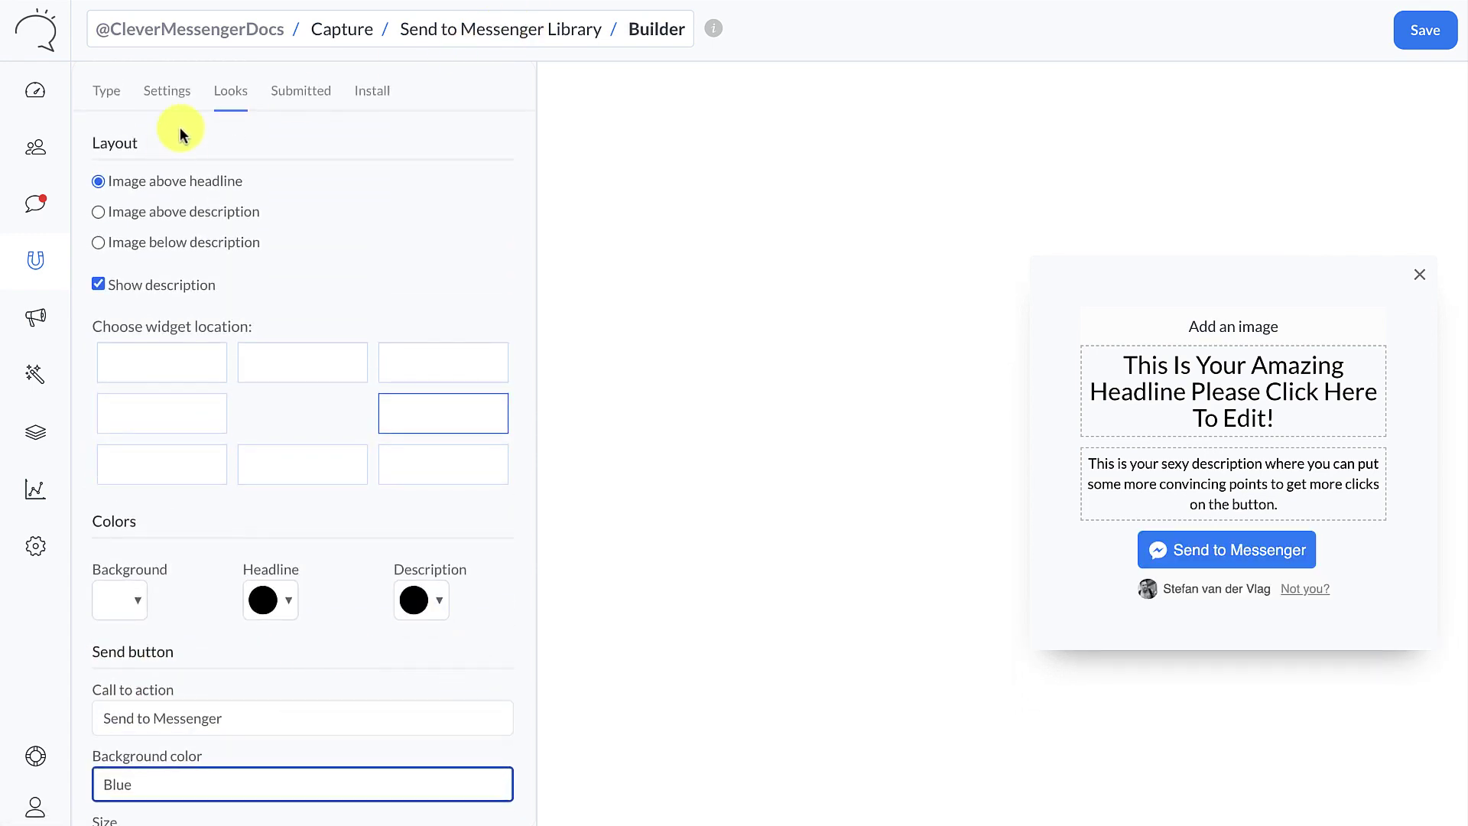
scroll(313, 359, "down", 4)
left_click(219, 456)
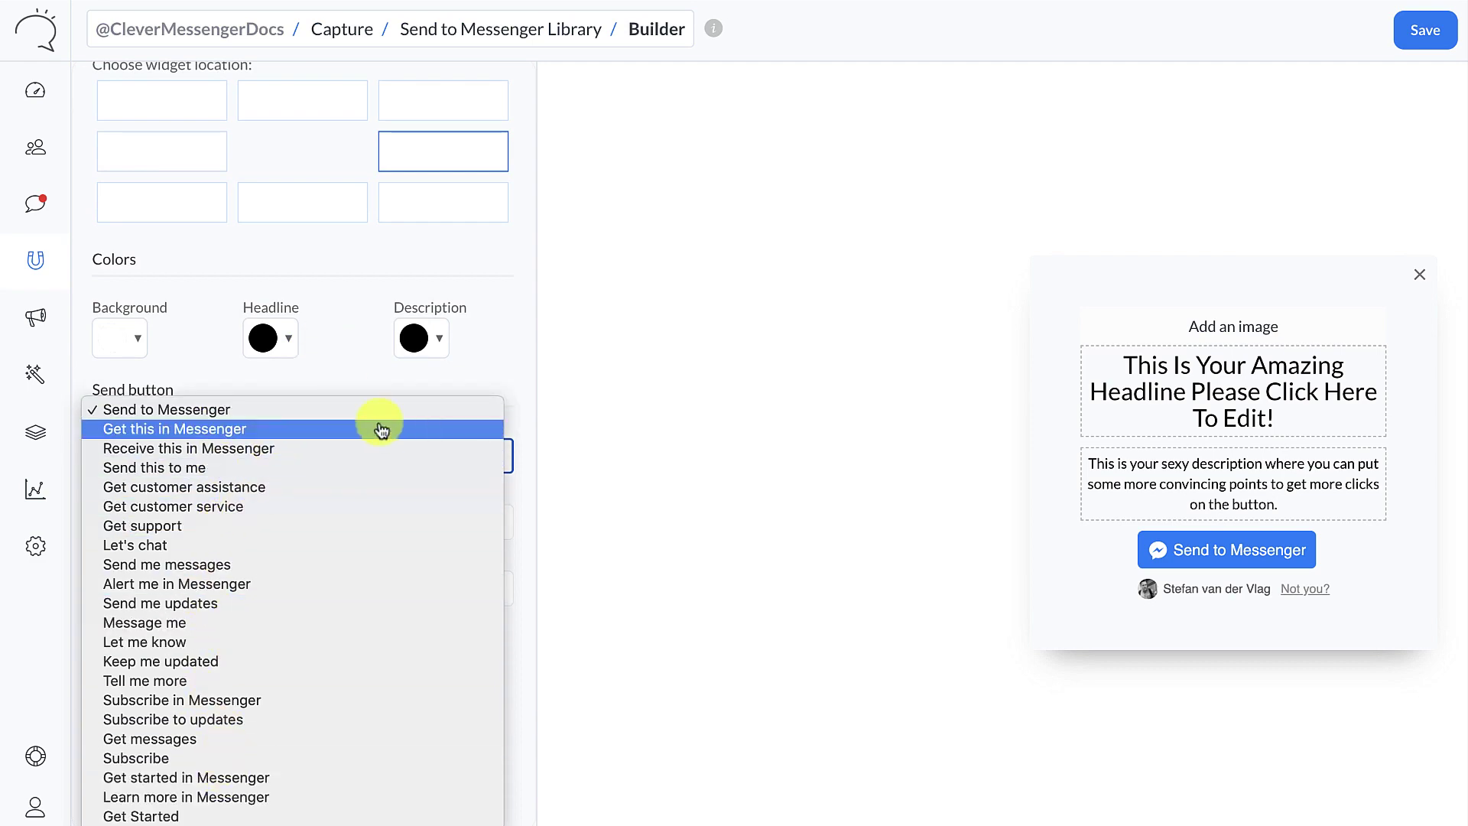
left_click(279, 252)
Step: Try the Go to a different page option for after the Send to Messenger button is clicked and restore Update the widget
scroll(269, 263, "up", 5)
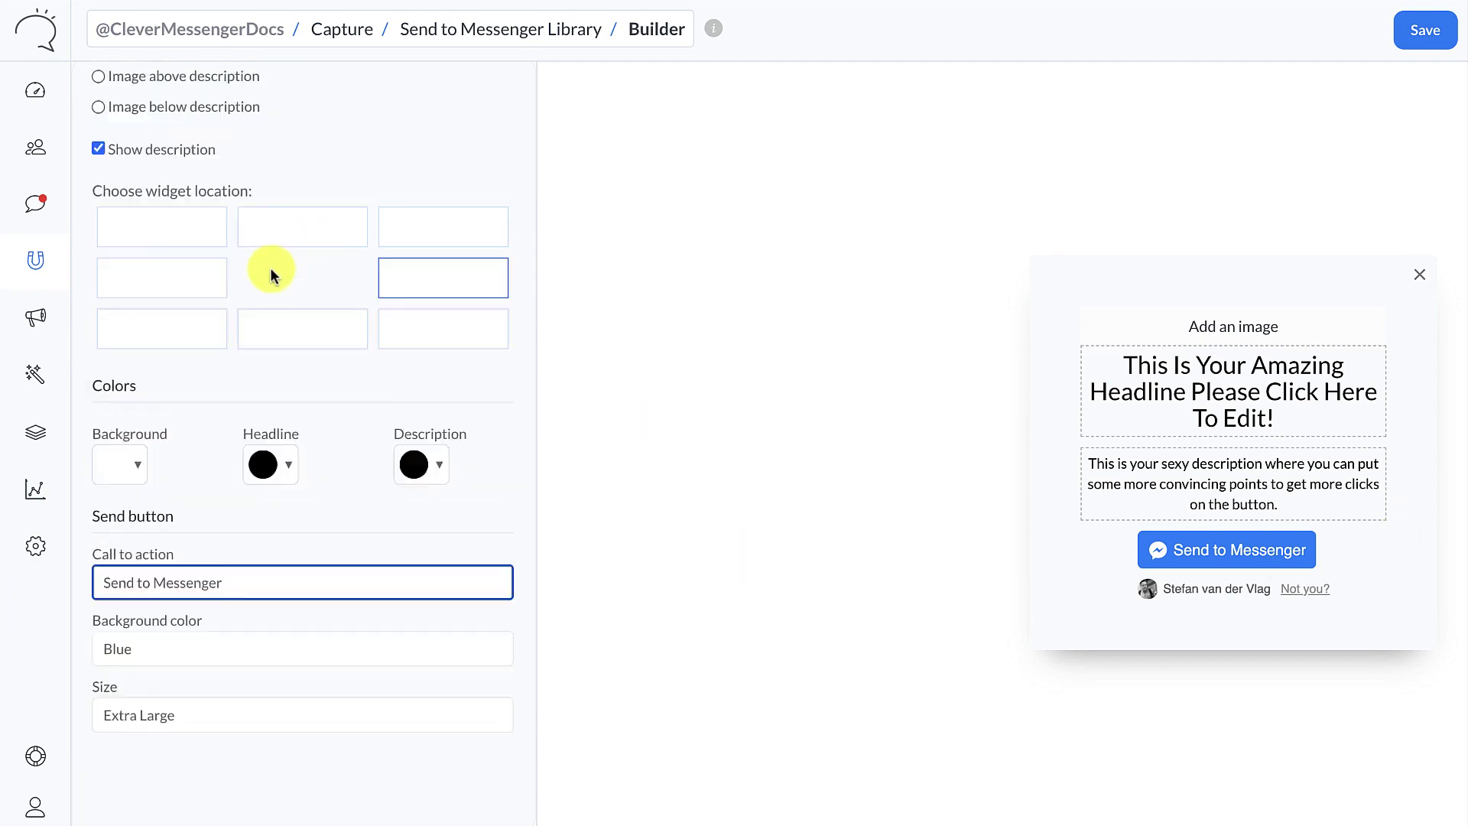
left_click(301, 90)
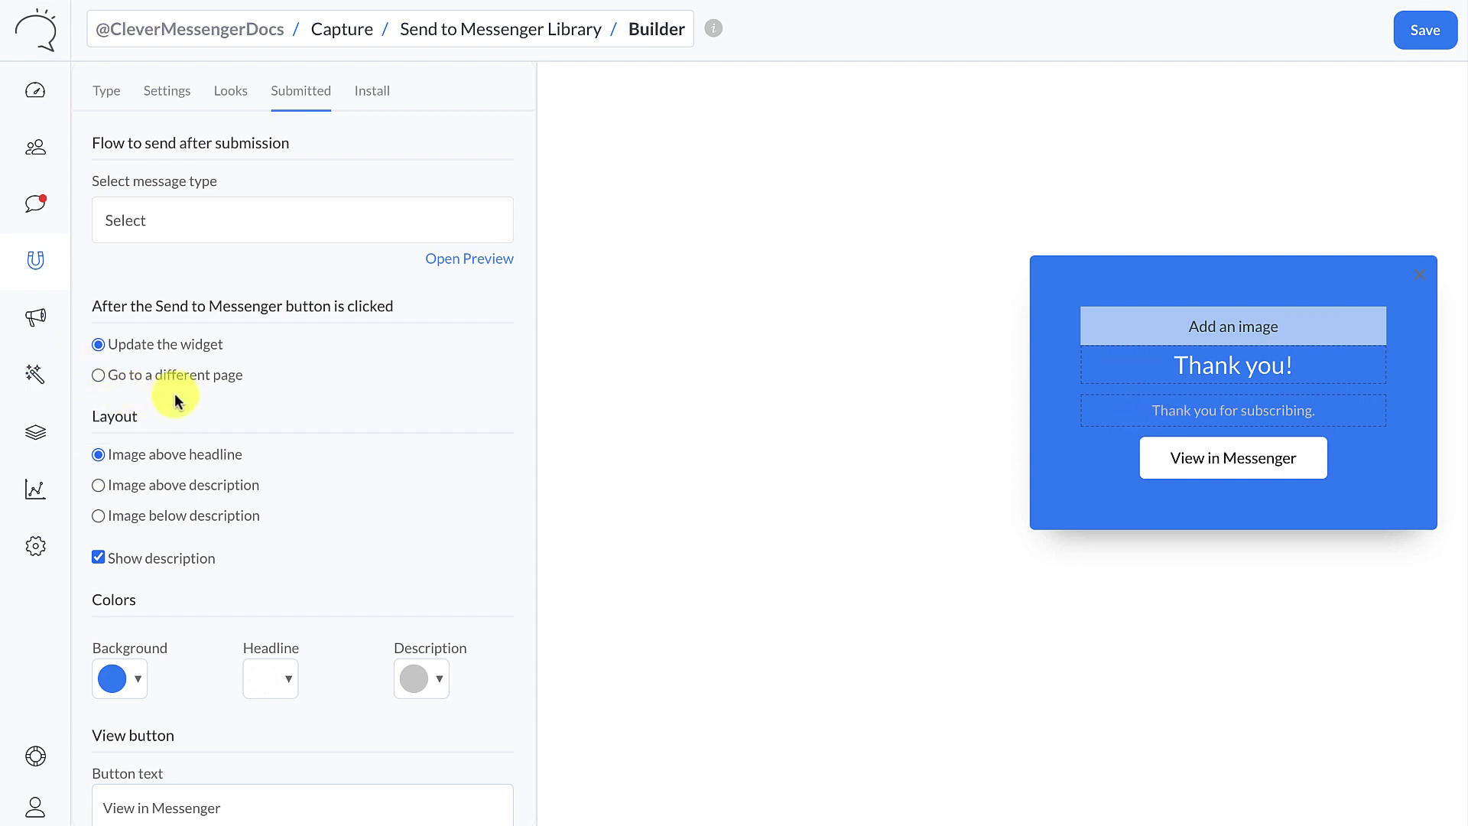
left_click(199, 375)
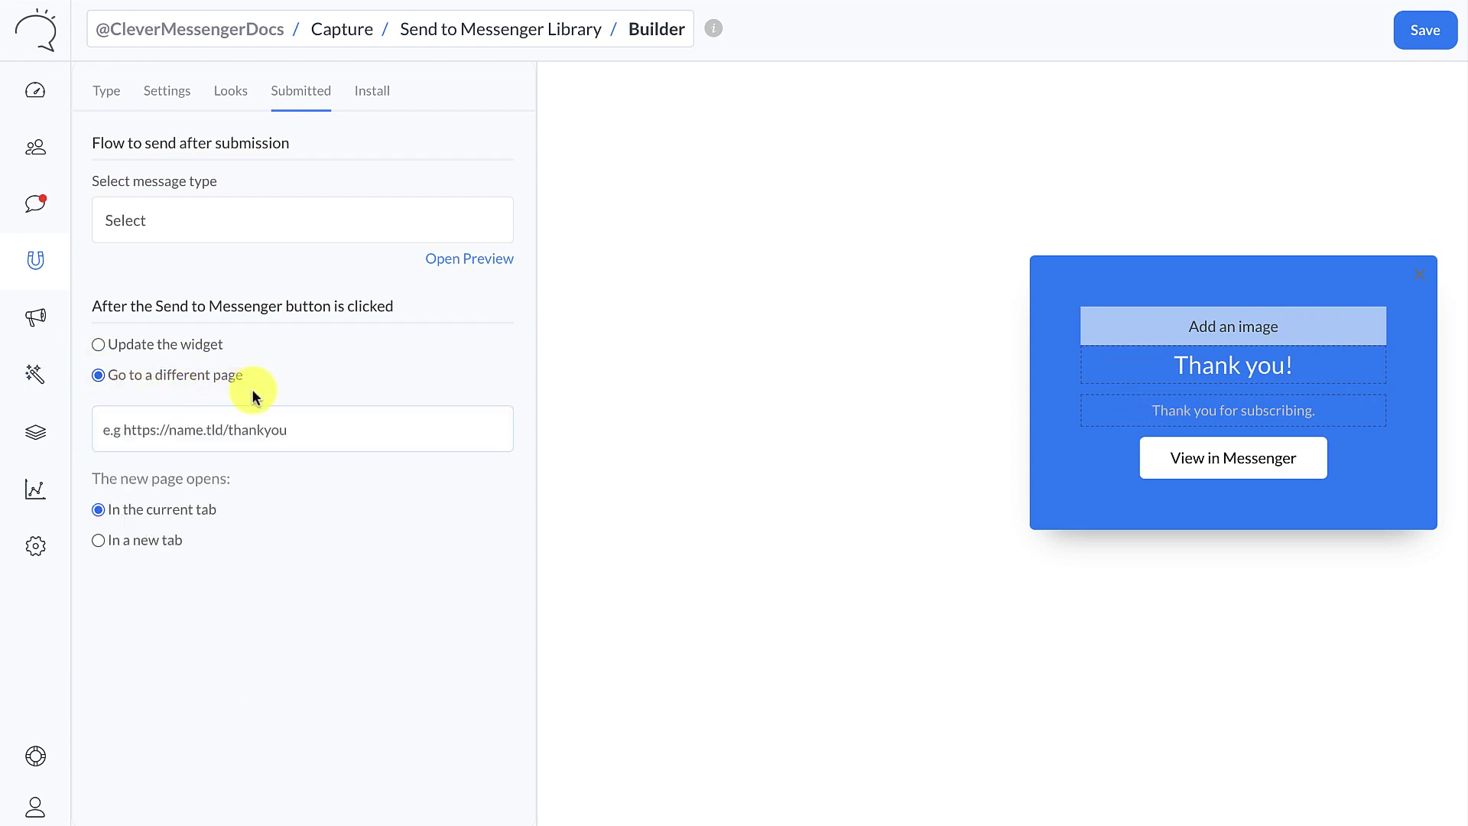
left_click(100, 433)
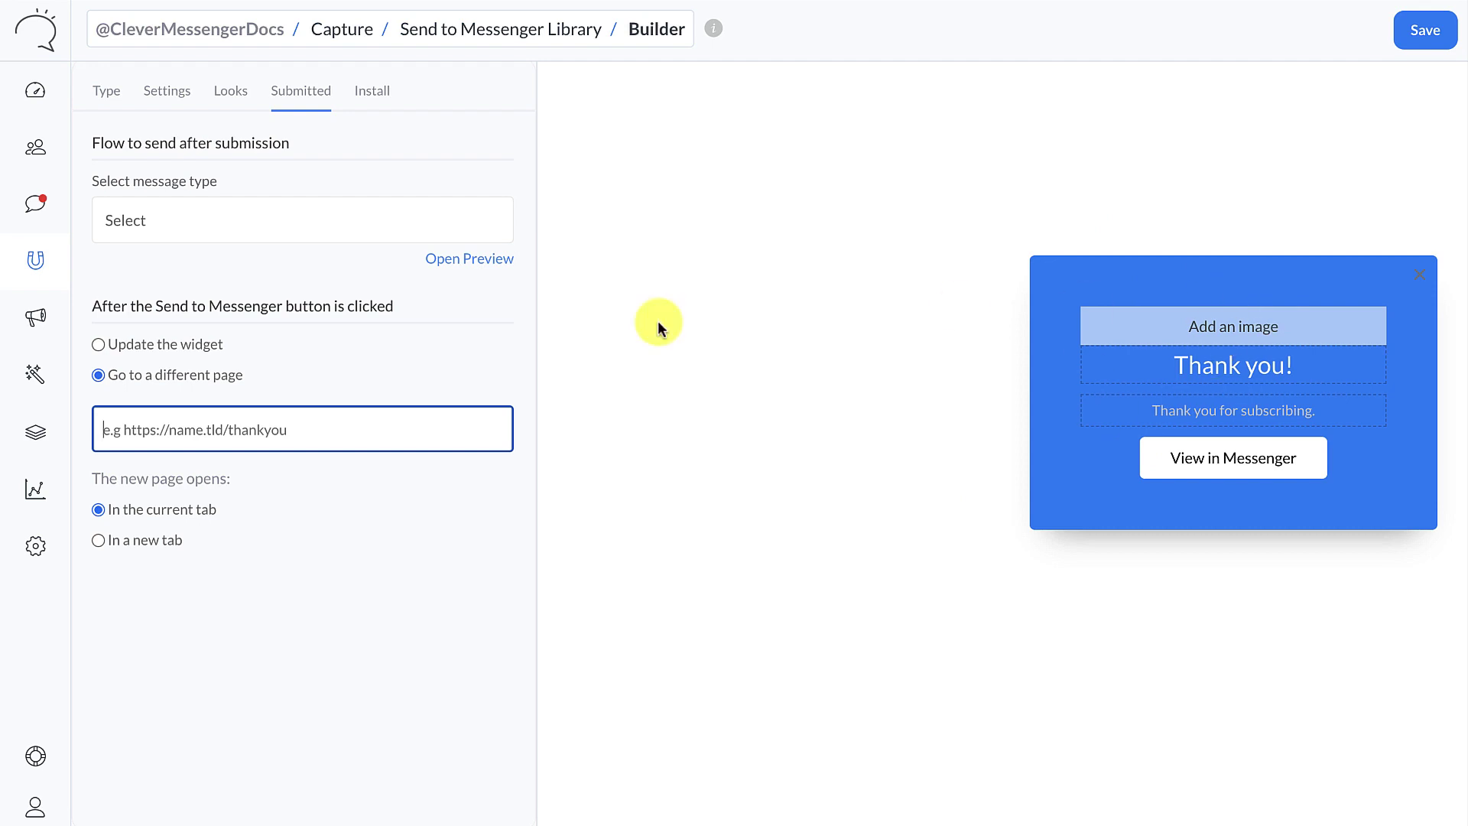
left_click(191, 352)
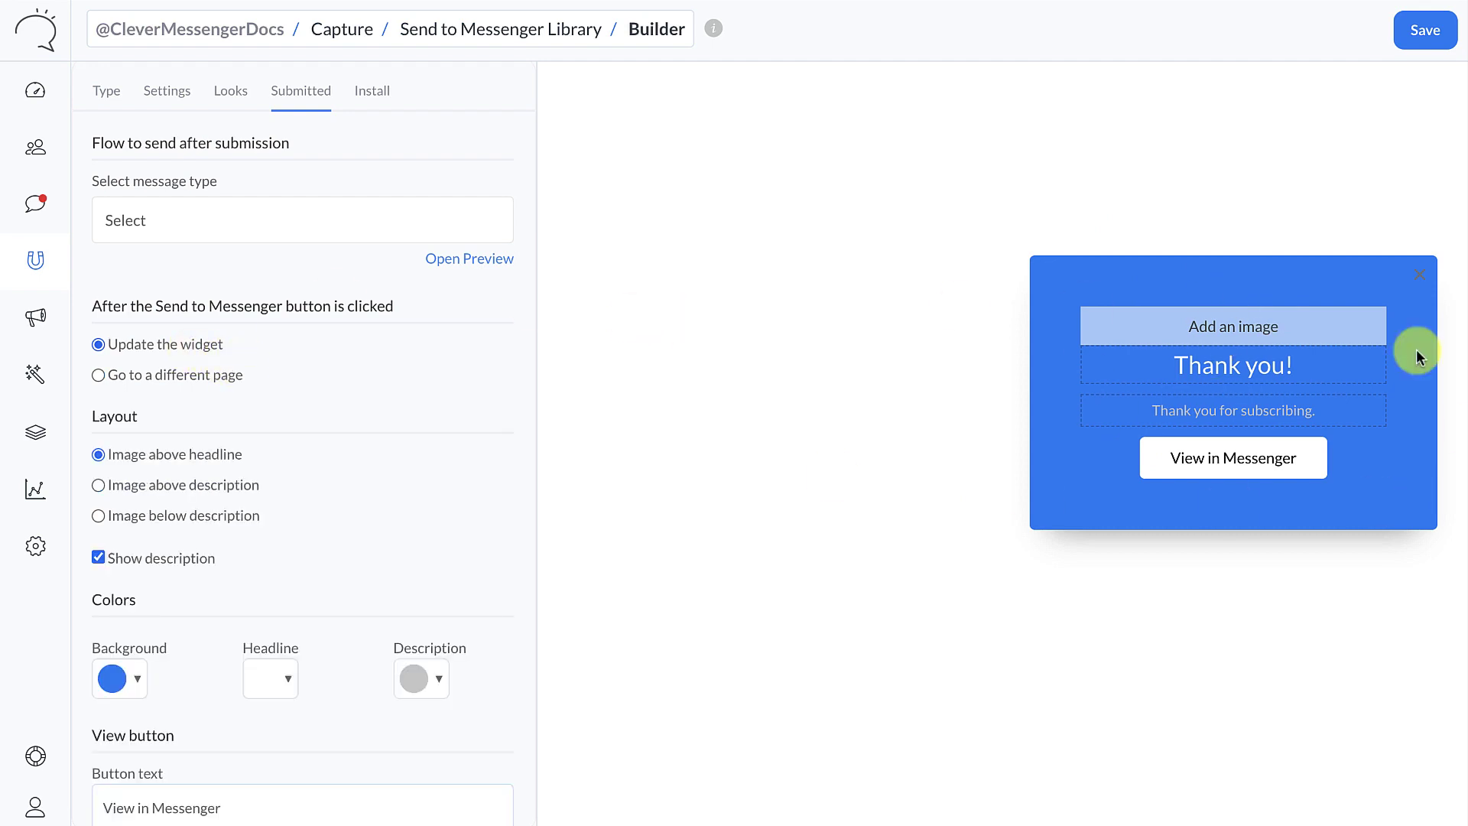
Step: Review the thank-you widget's layout, color and view button settings and its image upload options
scroll(435, 268, "down", 2)
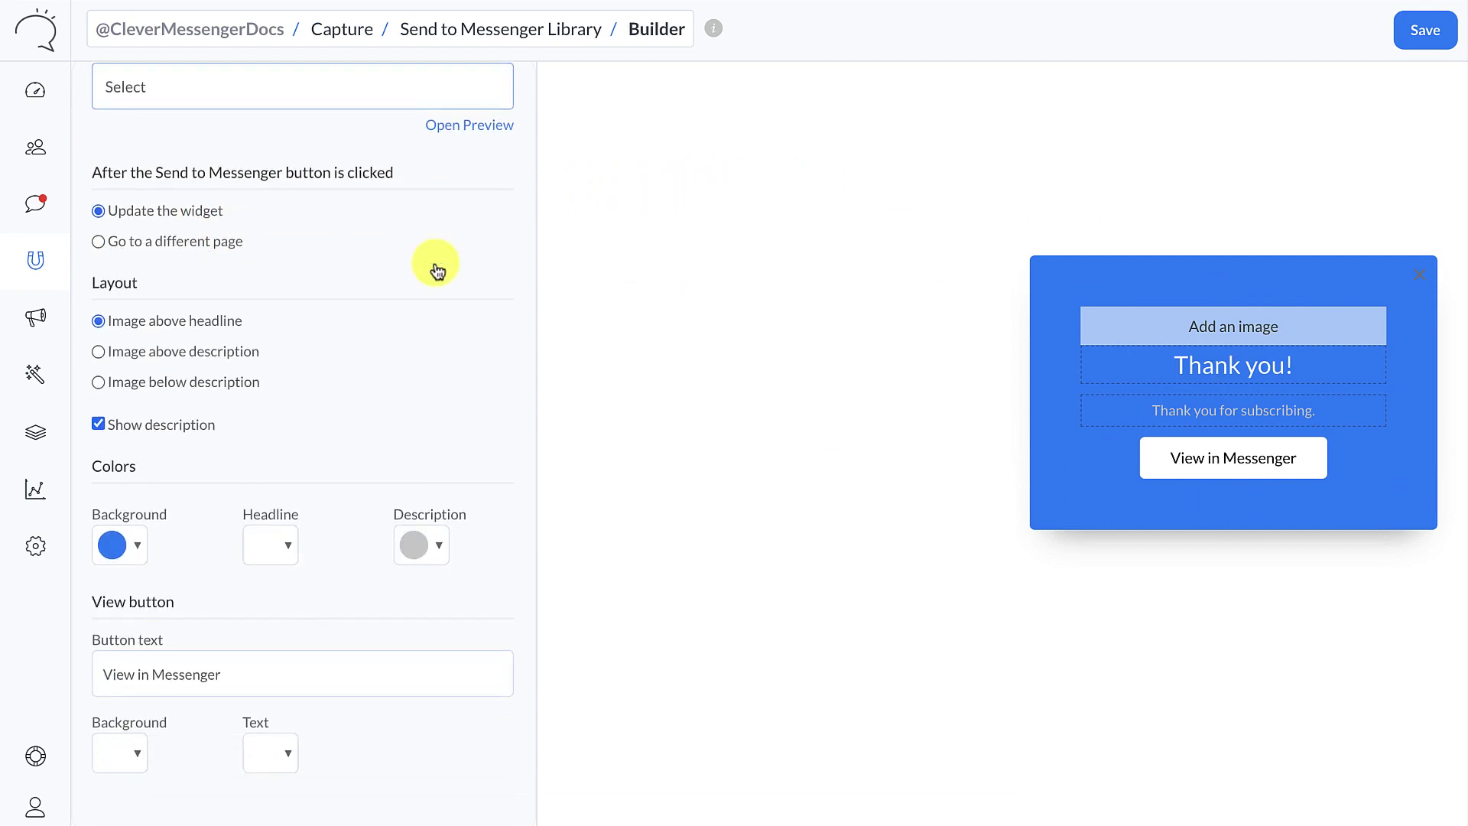
scroll(435, 268, "up", 2)
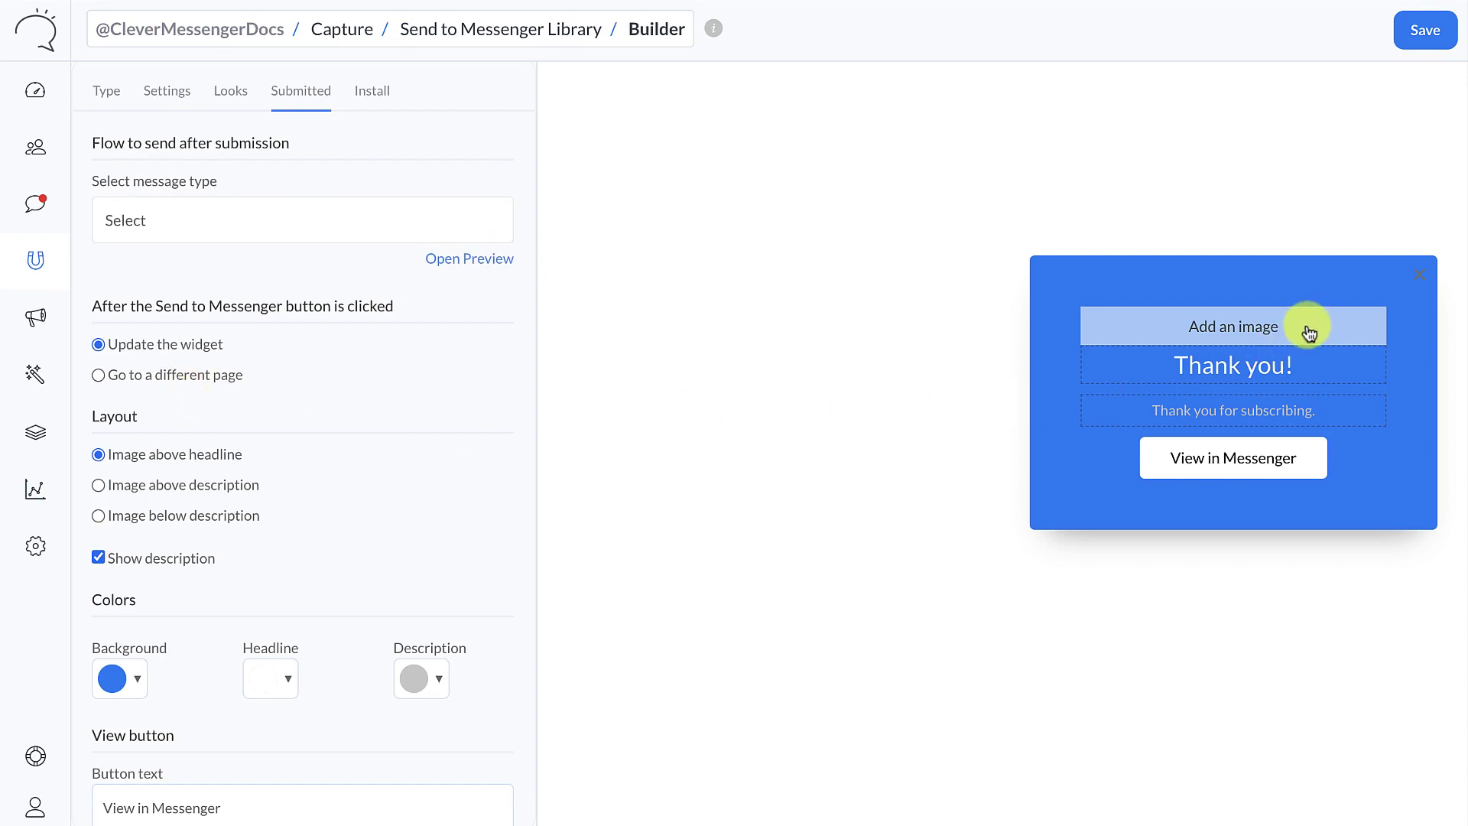
left_click(1265, 327)
left_click(1212, 55)
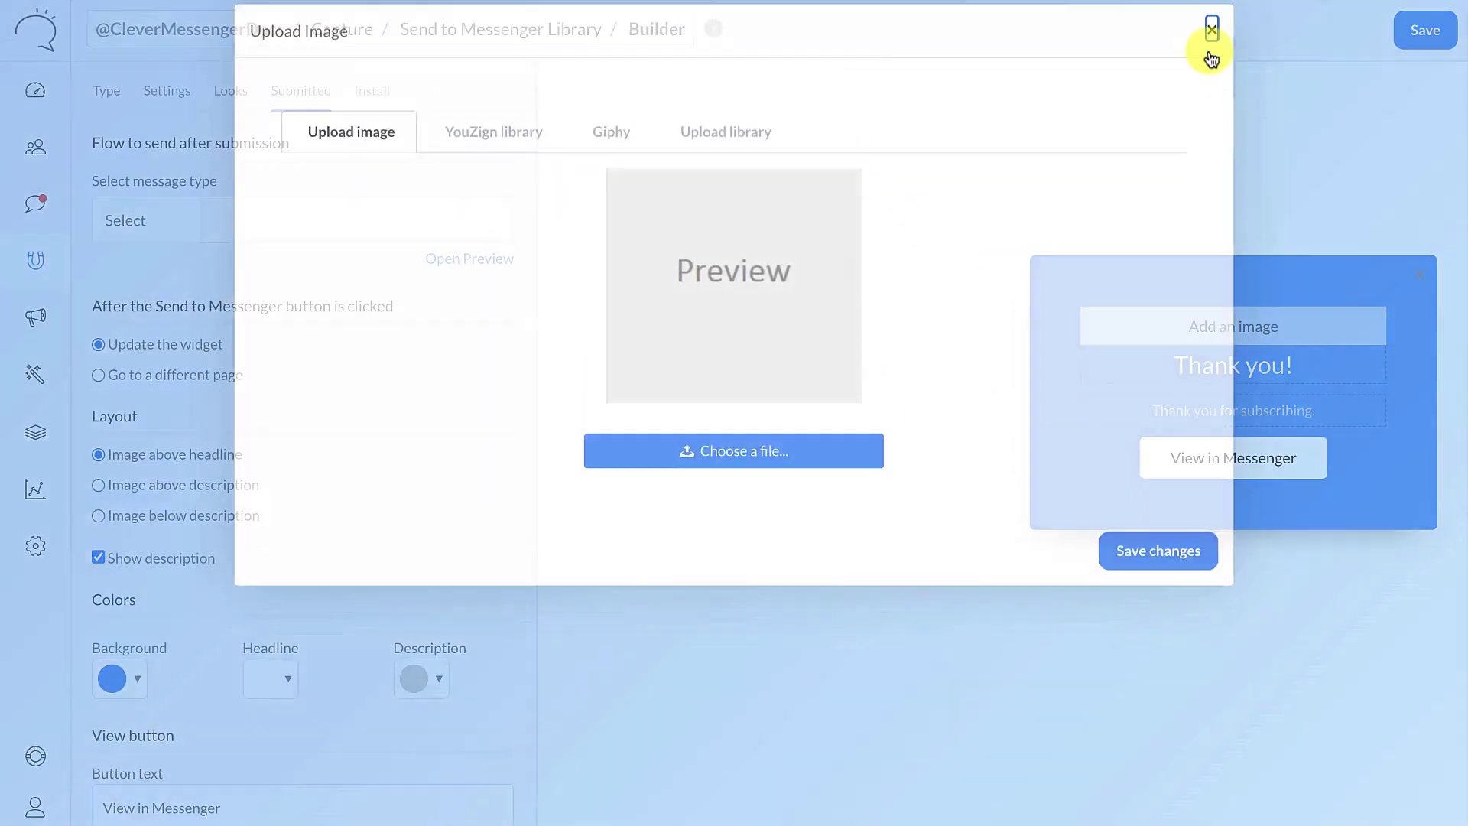
Step: Save the Send to Messenger widget and select its installation code snippet
left_click(376, 90)
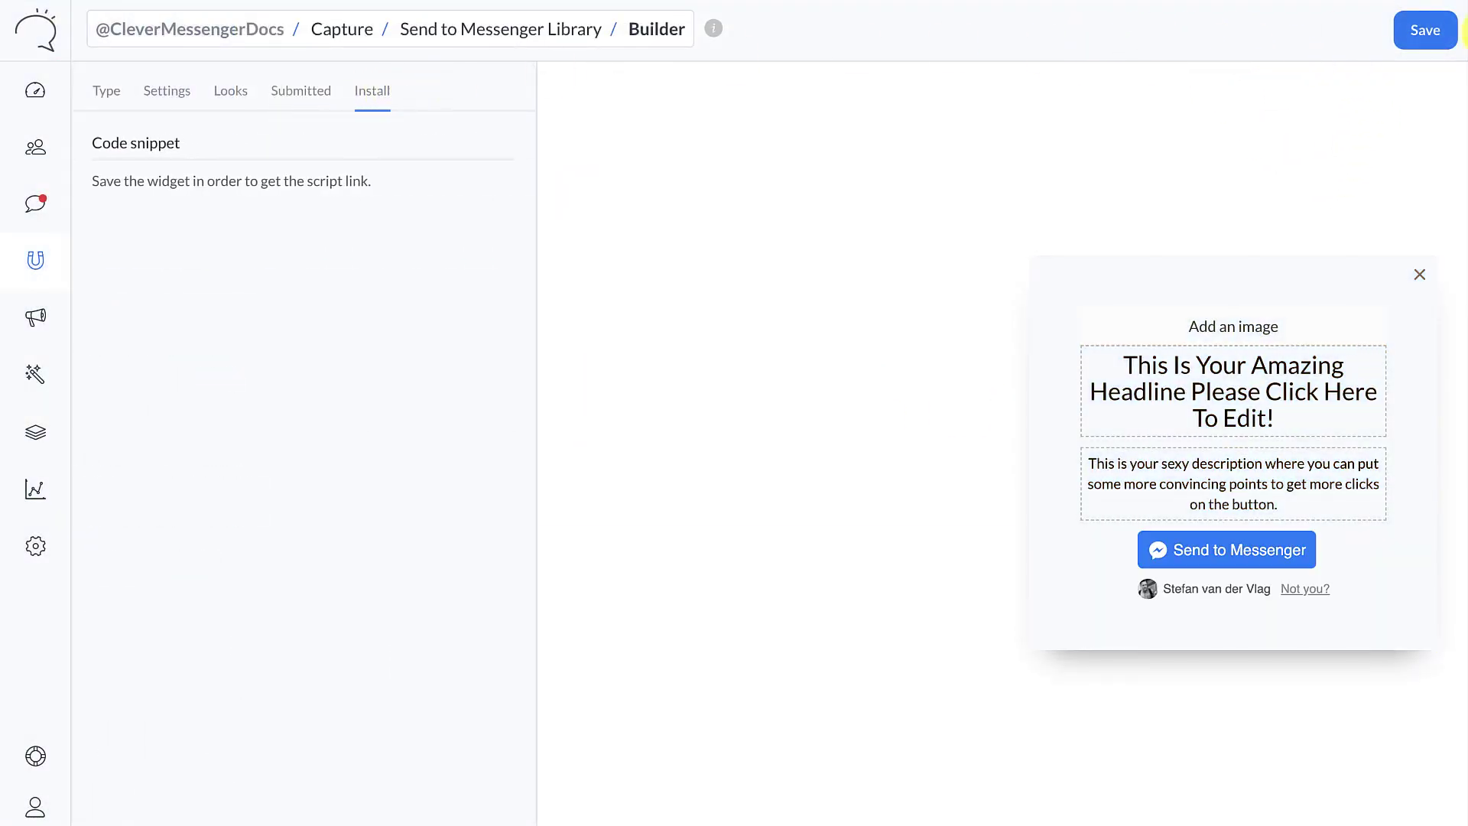
left_click(1415, 33)
left_click(138, 278)
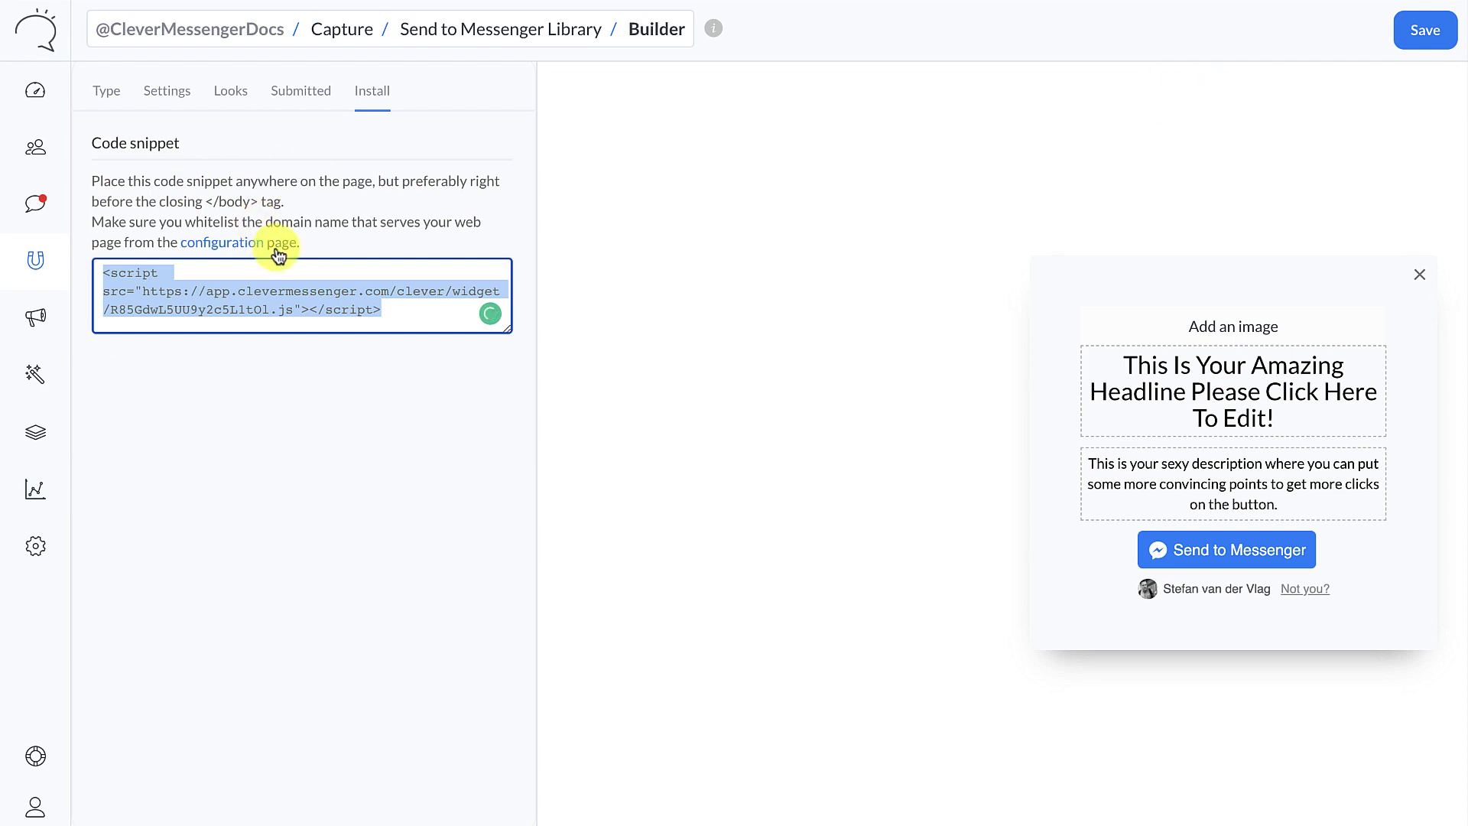
Step: Create a new checkbox plugin named "Docs Demo" in the Checkbox Library
left_click(36, 256)
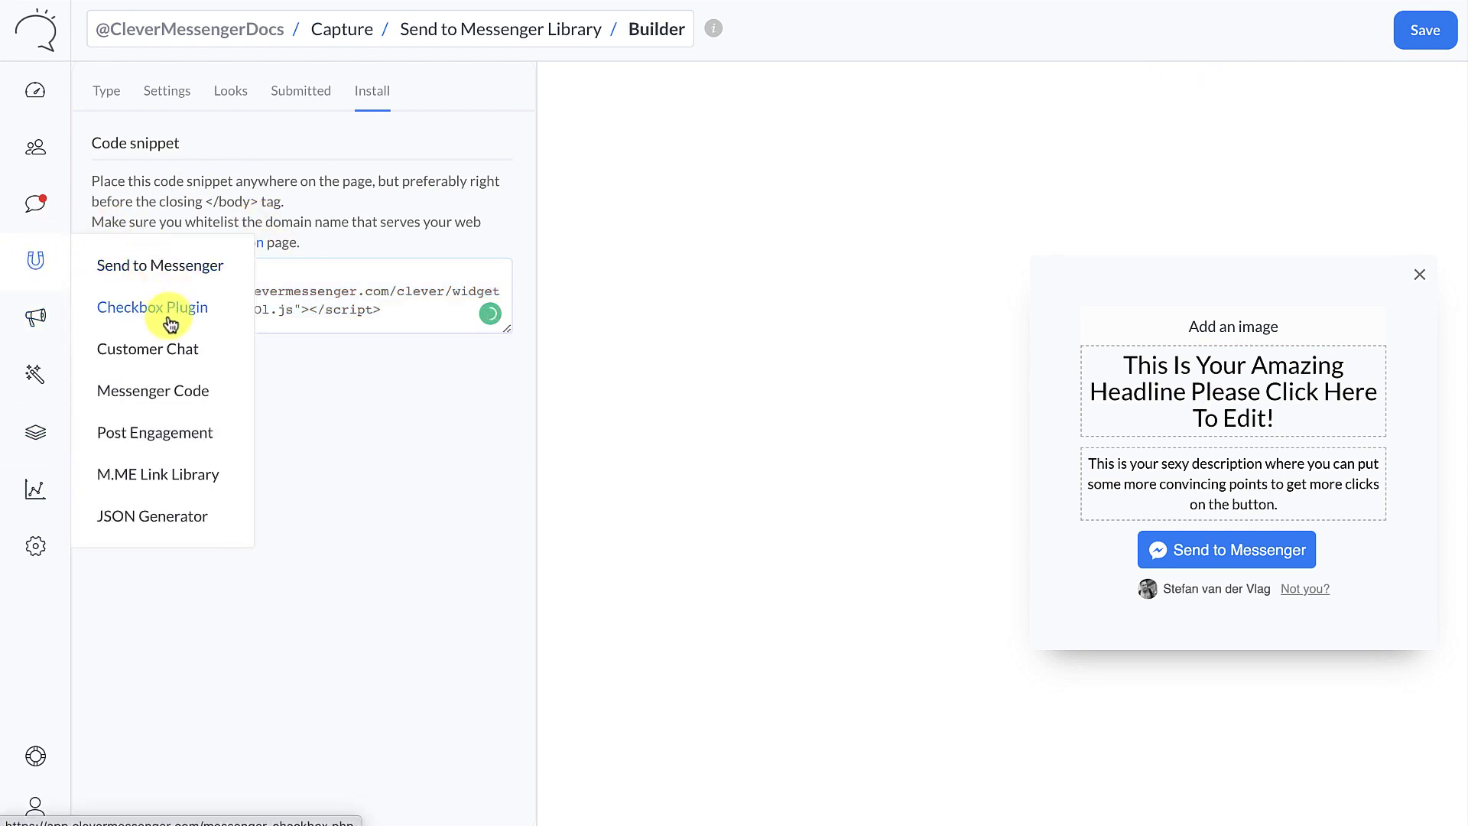
left_click(137, 307)
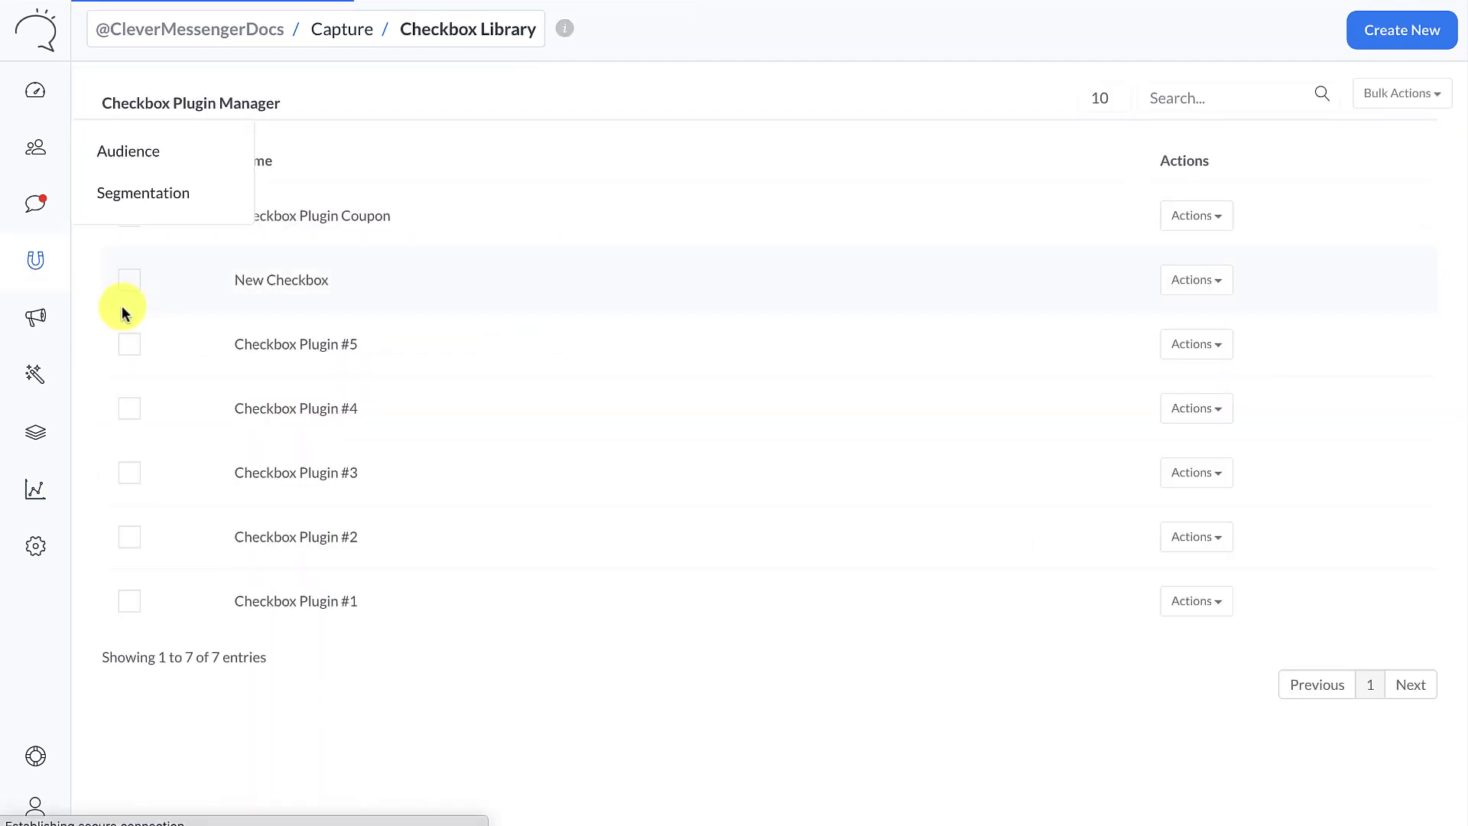
left_click(1399, 29)
left_click(716, 128)
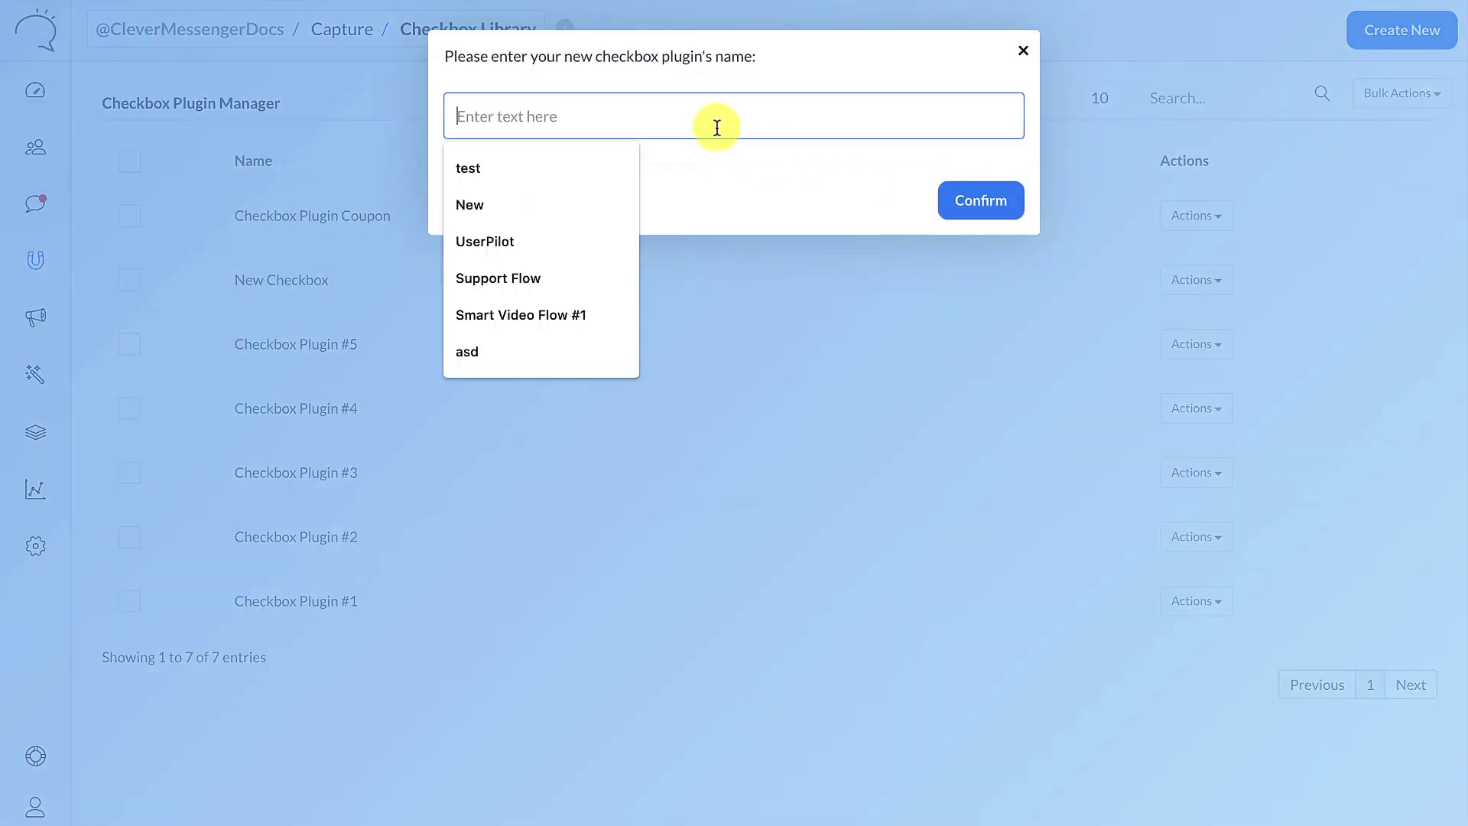
type("Docs Demo")
key("Return")
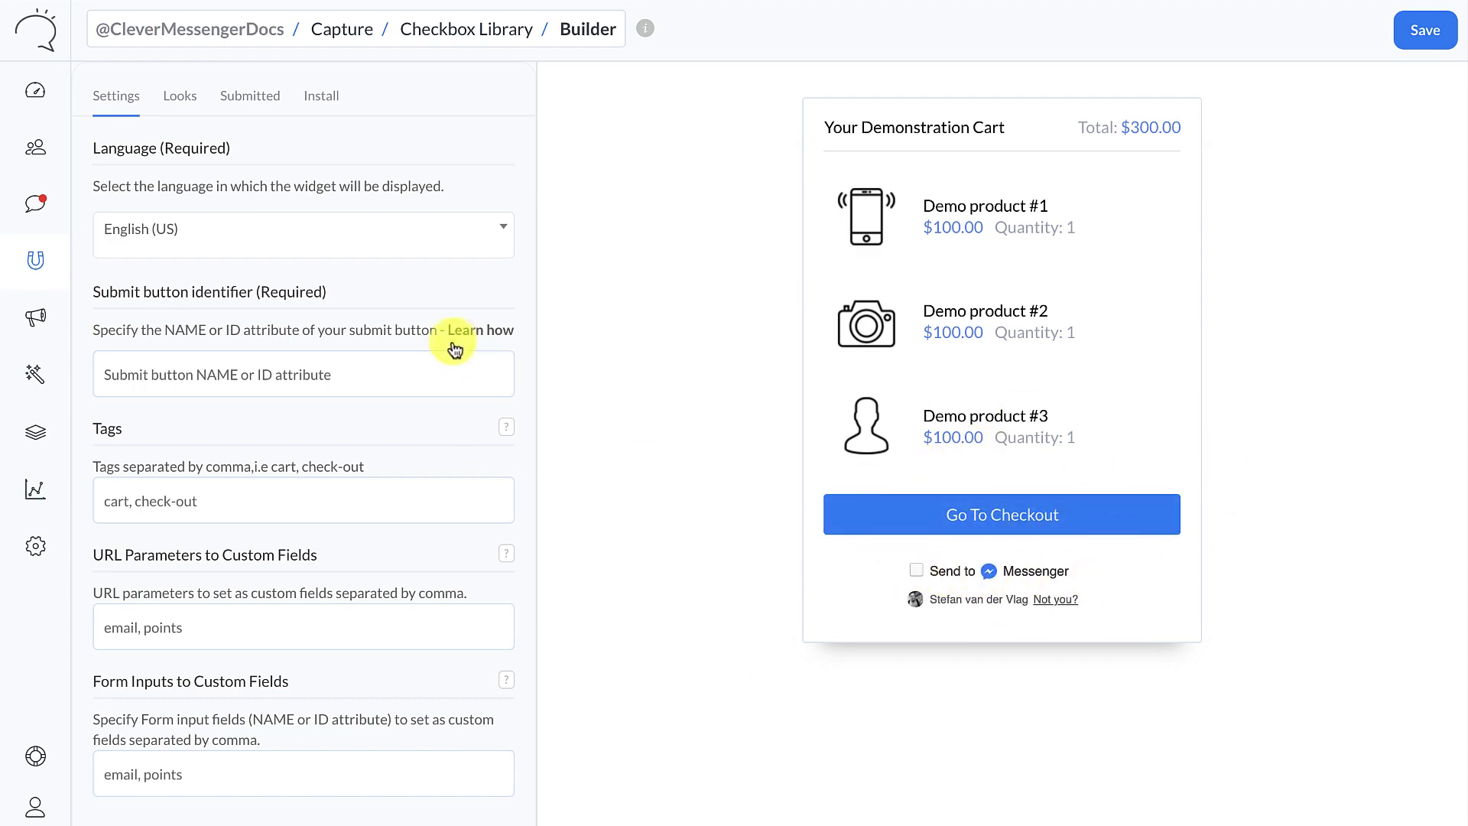
Step: Review the checkbox plugin's language, submit button identifier, tags, URL parameter and form input settings
scroll(295, 531, "down", 4)
scroll(289, 533, "up", 5)
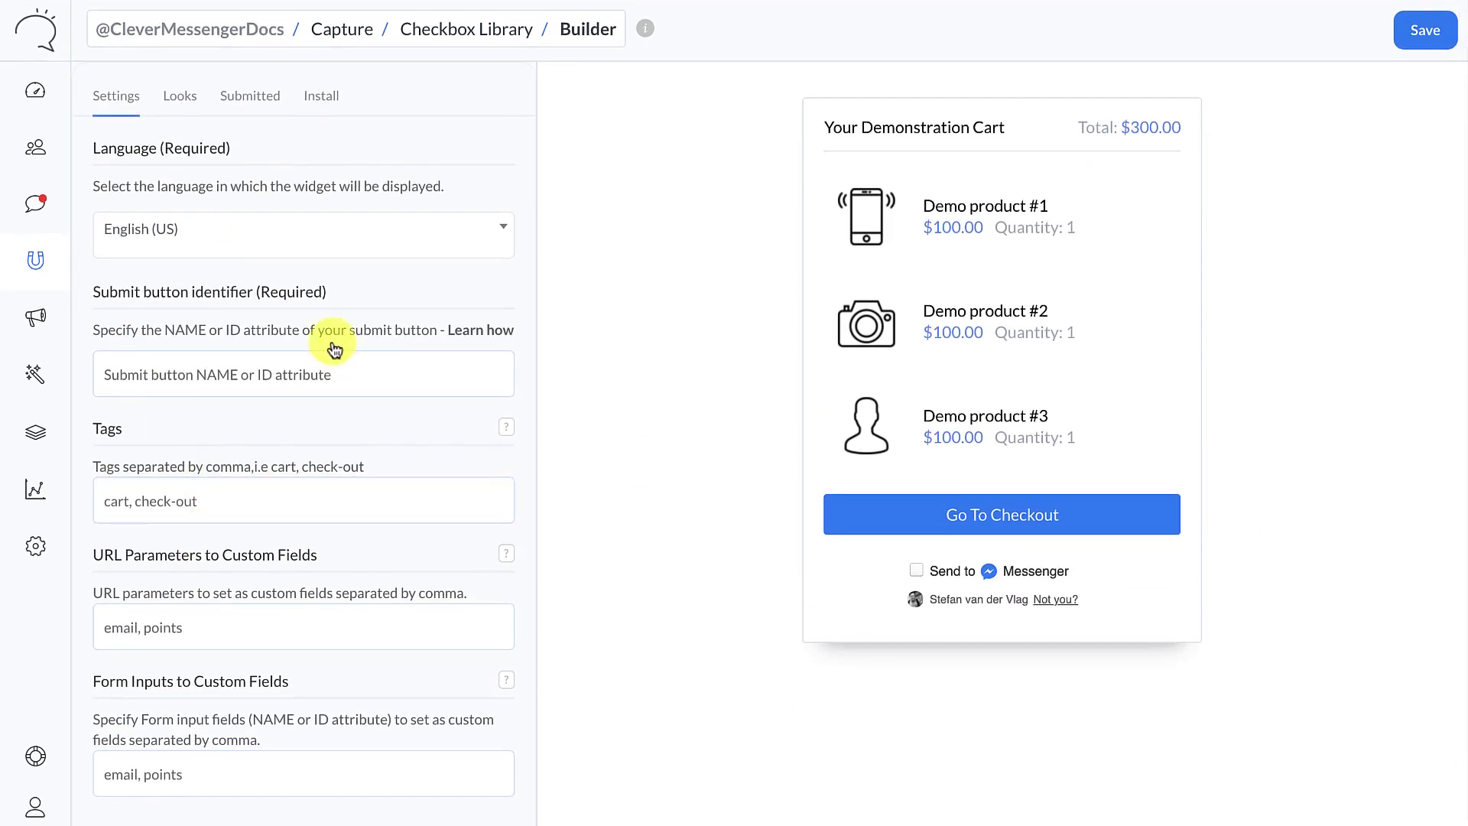
scroll(421, 480, "down", 3)
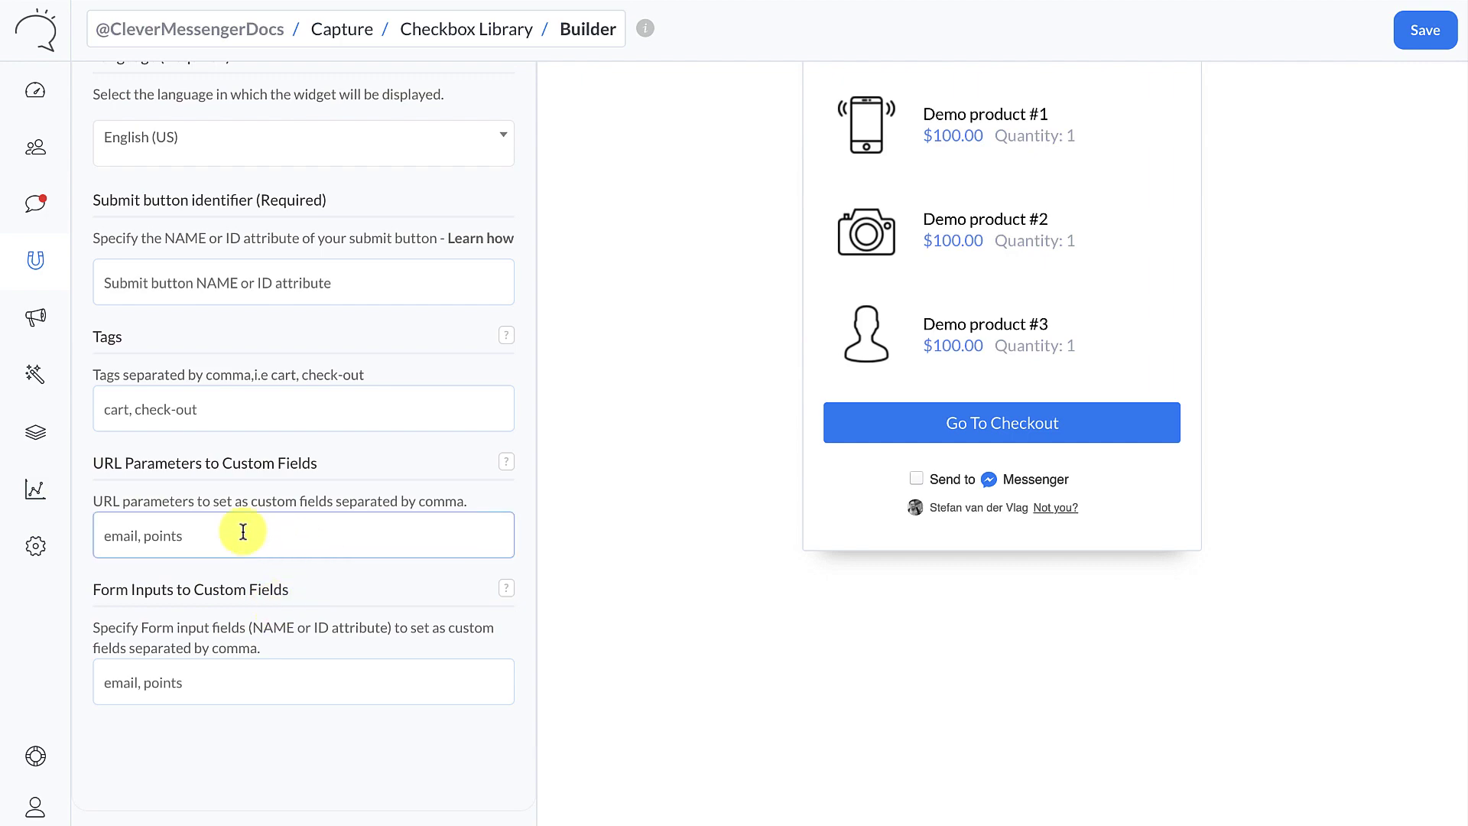
scroll(387, 383, "up", 3)
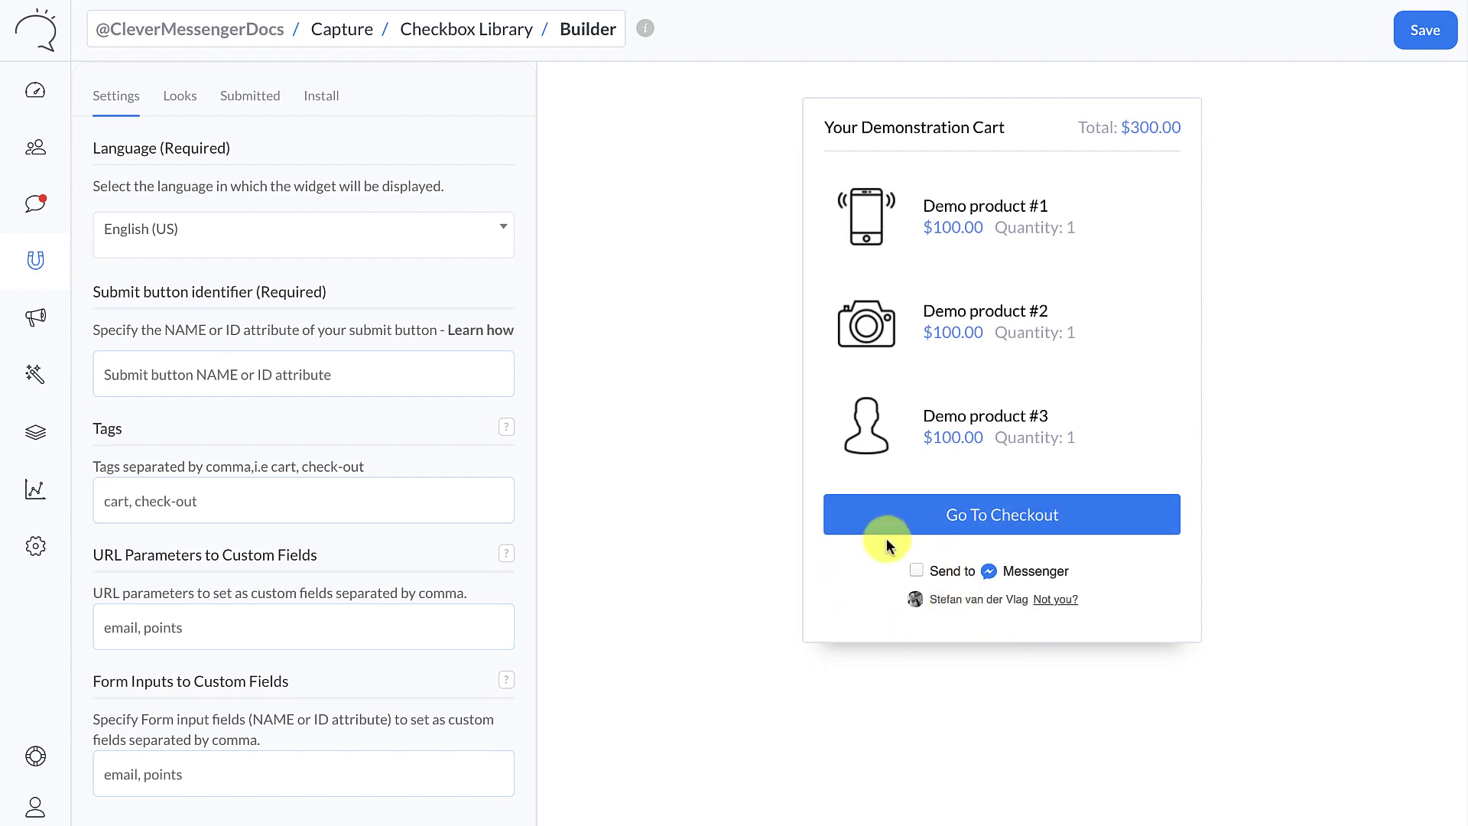
Step: Set the checkbox size to Extra Large
left_click(179, 97)
left_click(212, 220)
left_click(213, 235)
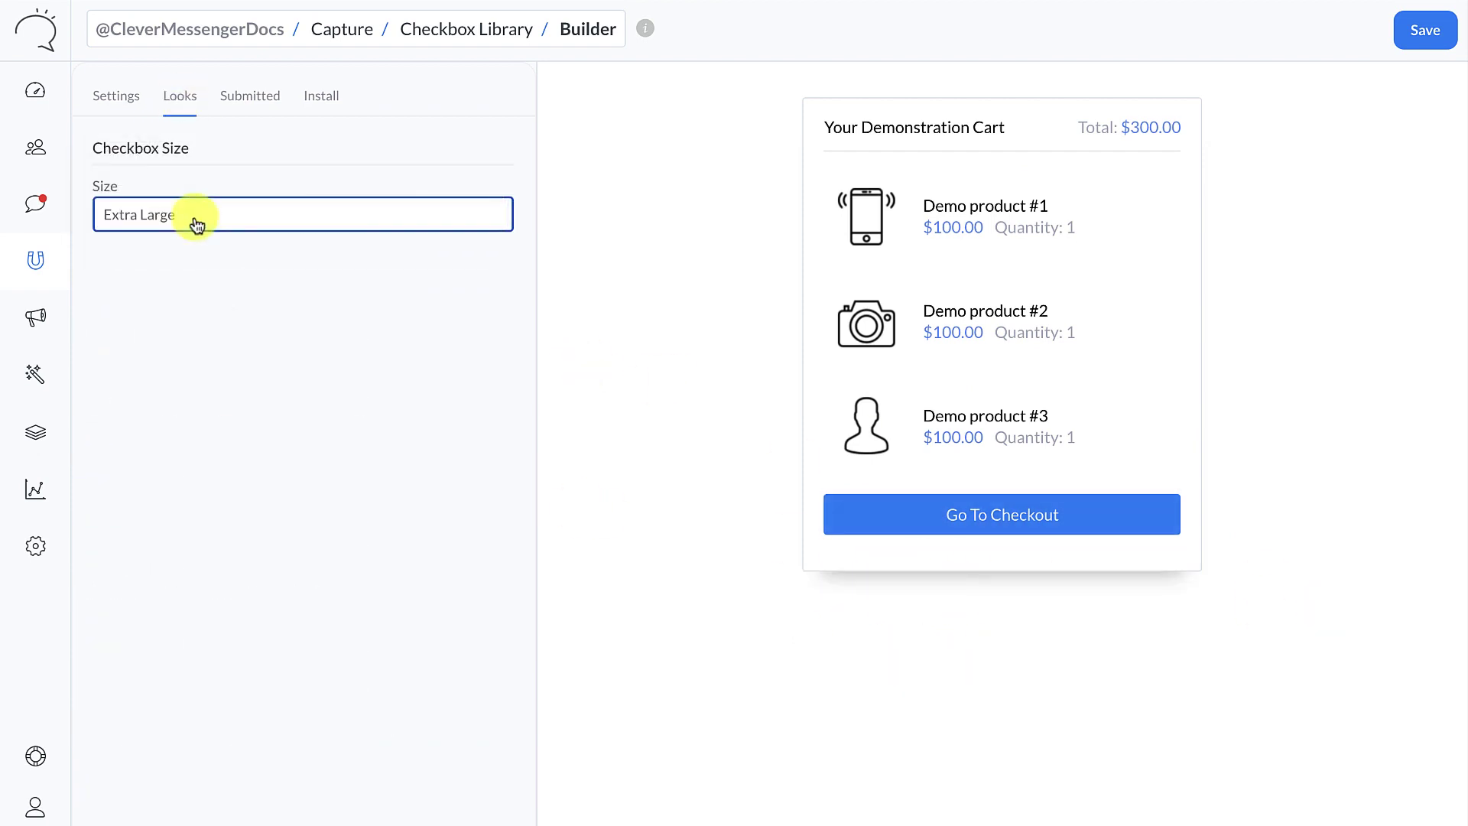
Step: Review the checkbox plugin's submission settings and the message types available for the flow sent after submission
left_click(268, 106)
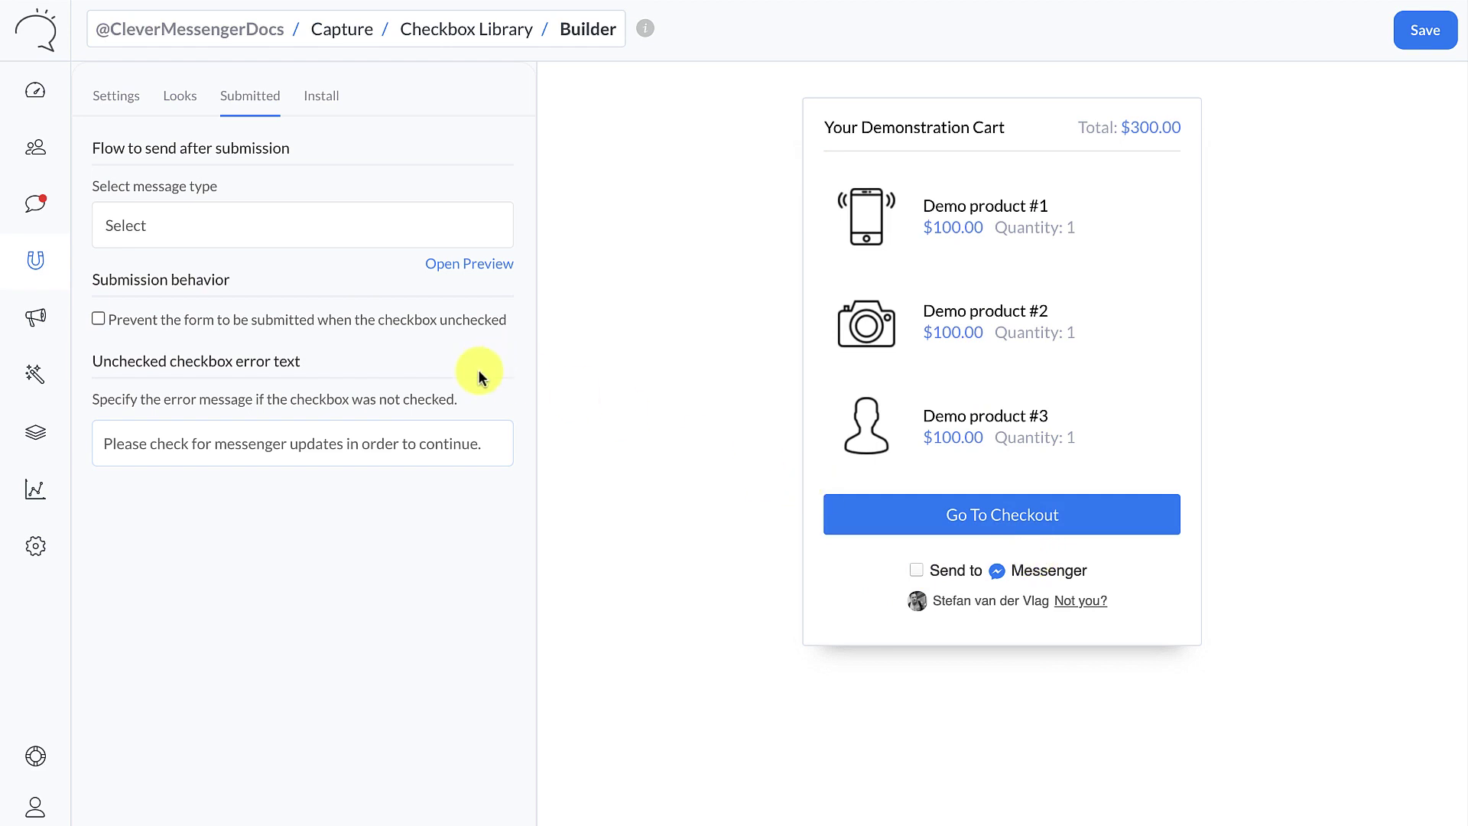
left_click(358, 226)
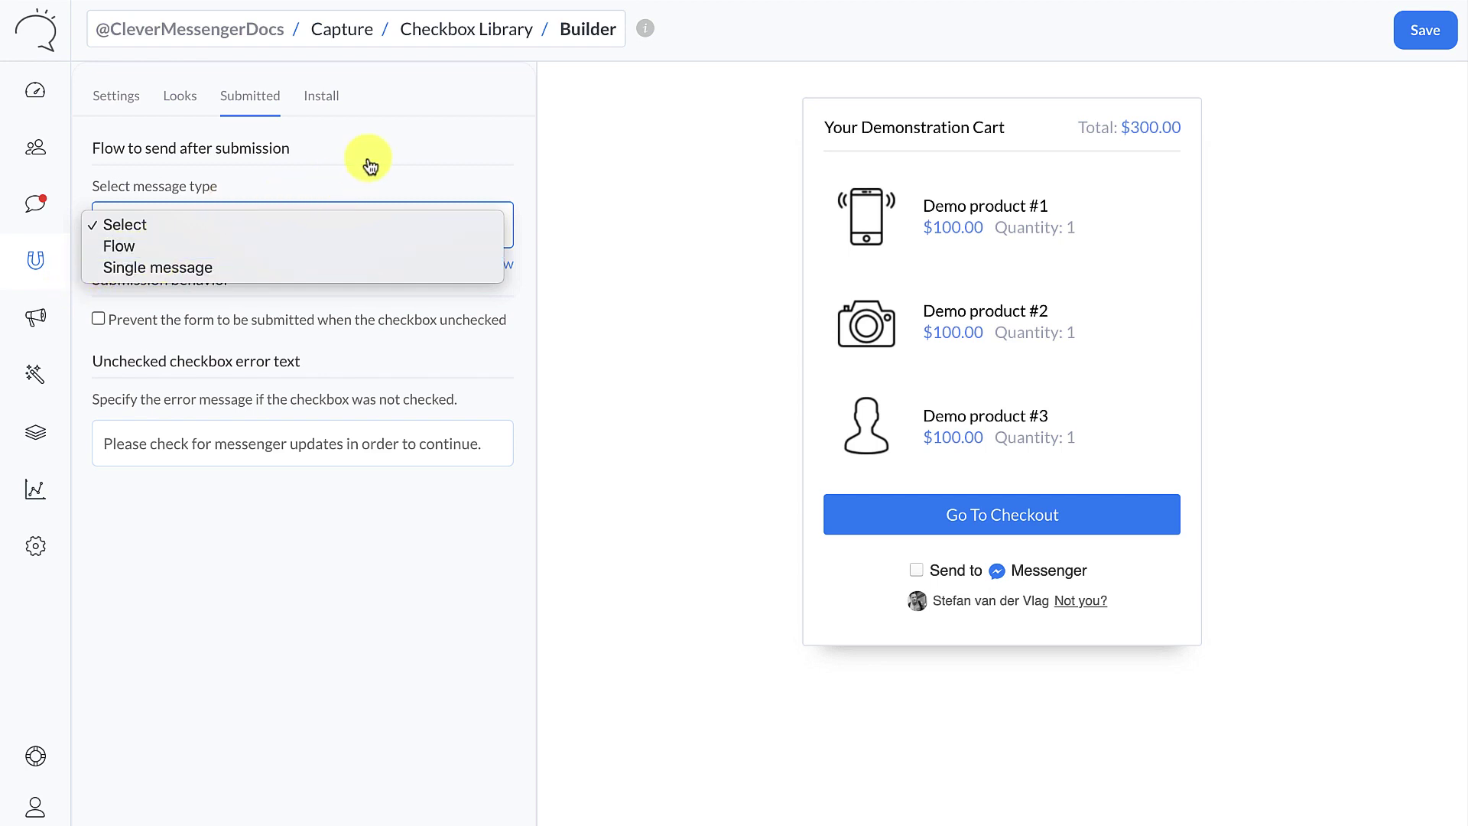
left_click(370, 163)
Step: Try to save the checkbox plugin, and fill in its required submit button identifier with "idhere"
left_click(336, 106)
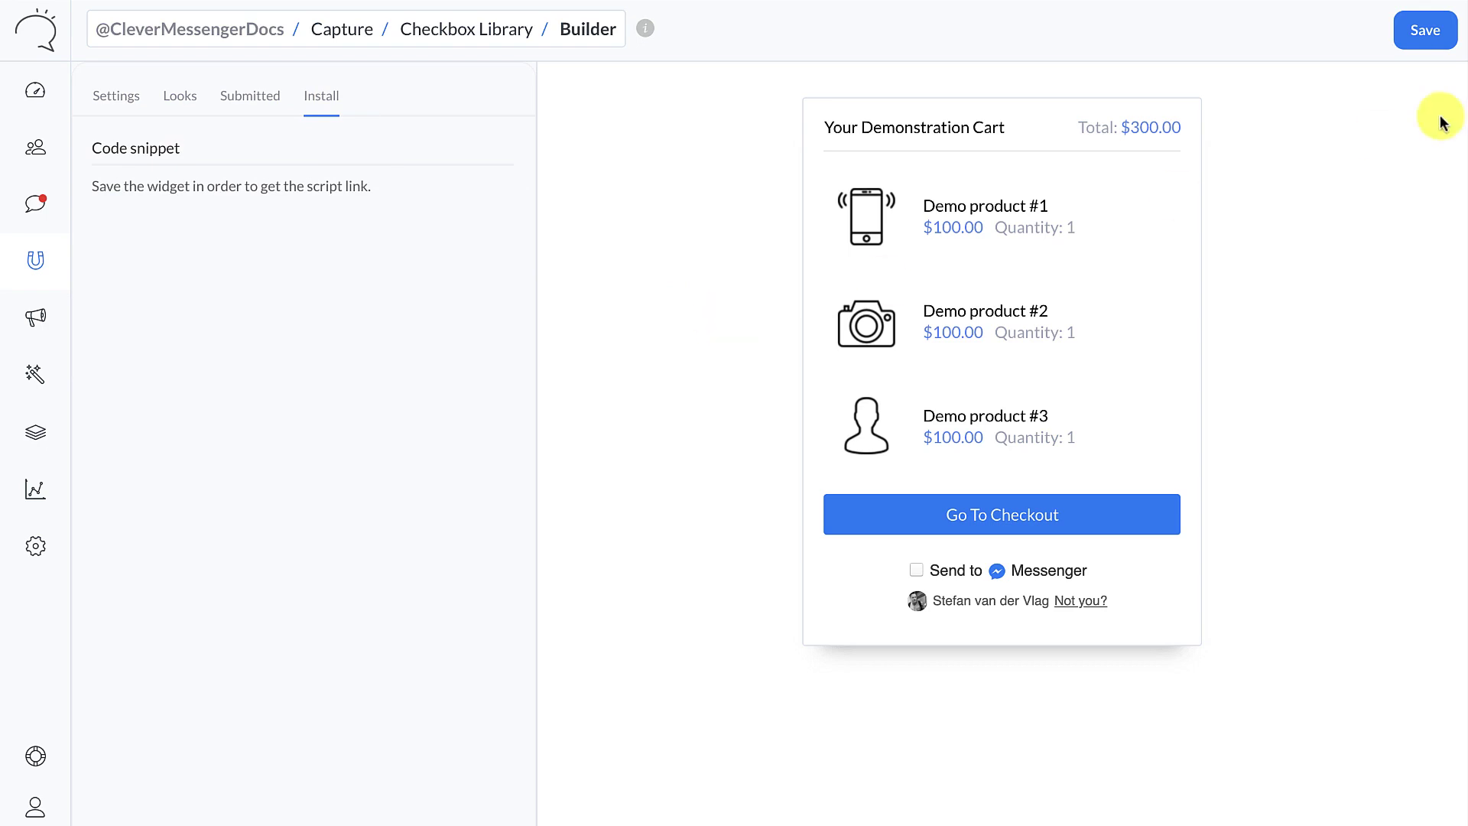
left_click(1412, 44)
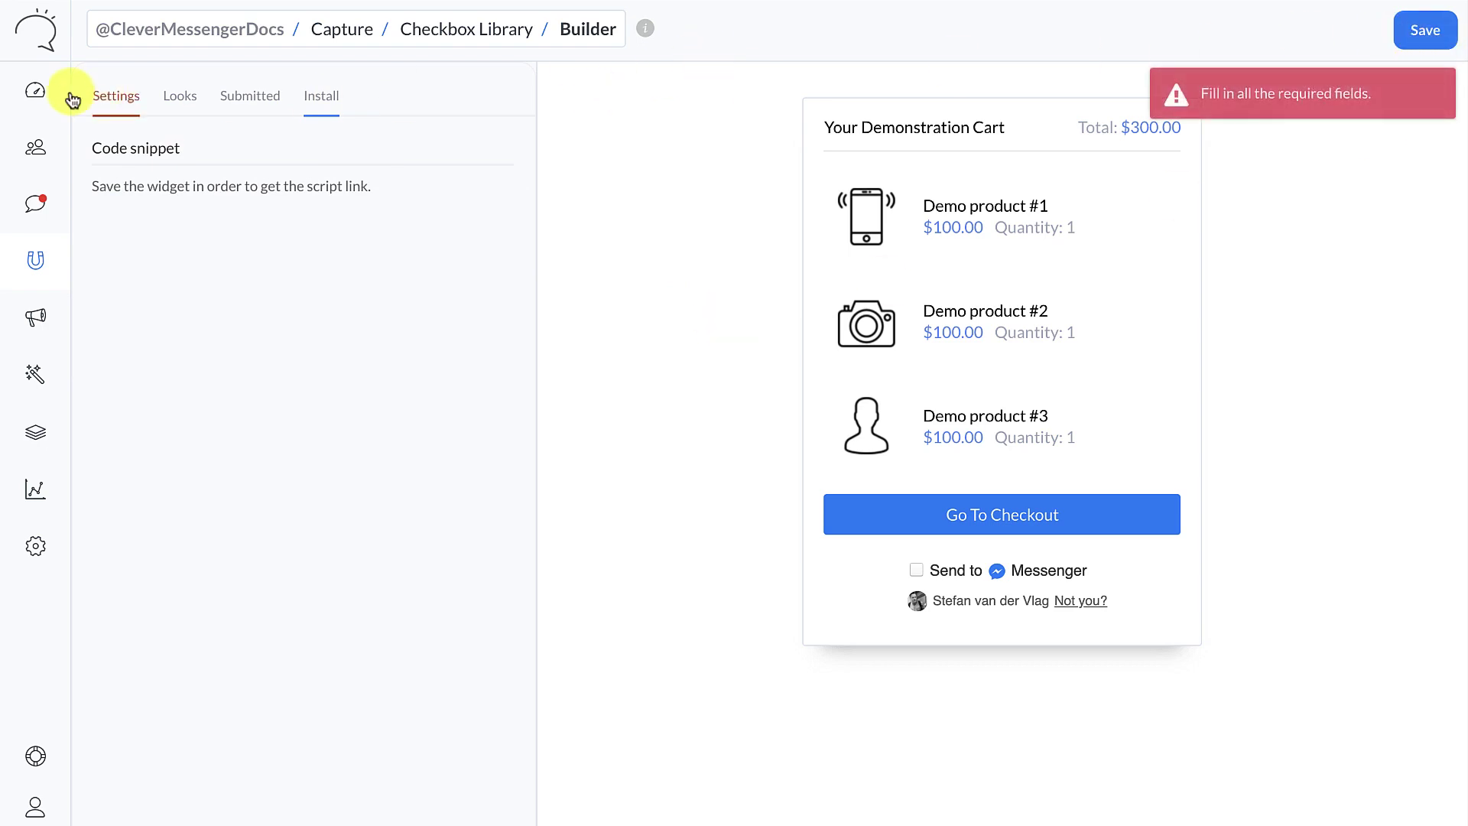
left_click(103, 95)
left_click(199, 374)
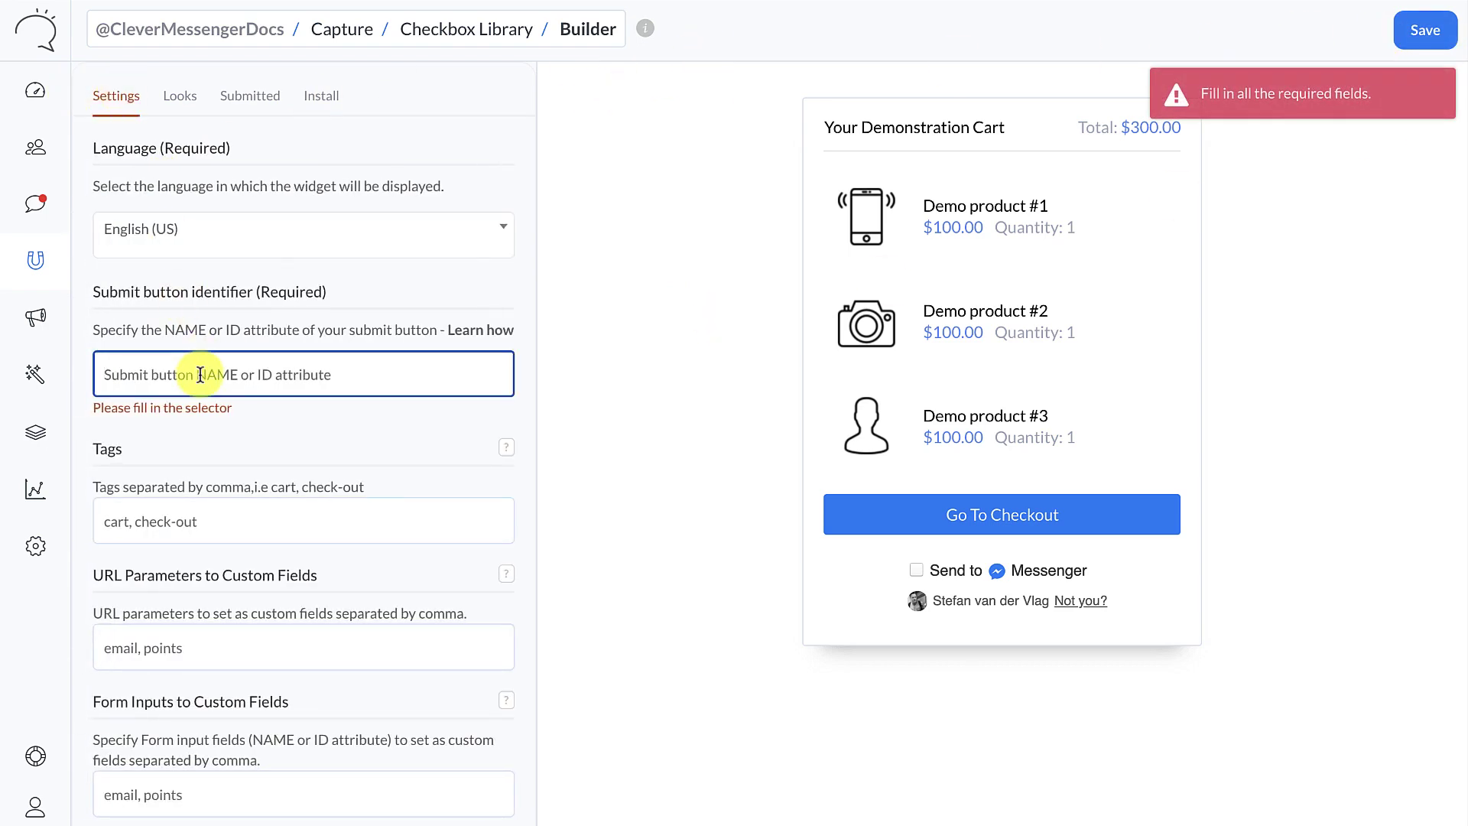
type("ideh")
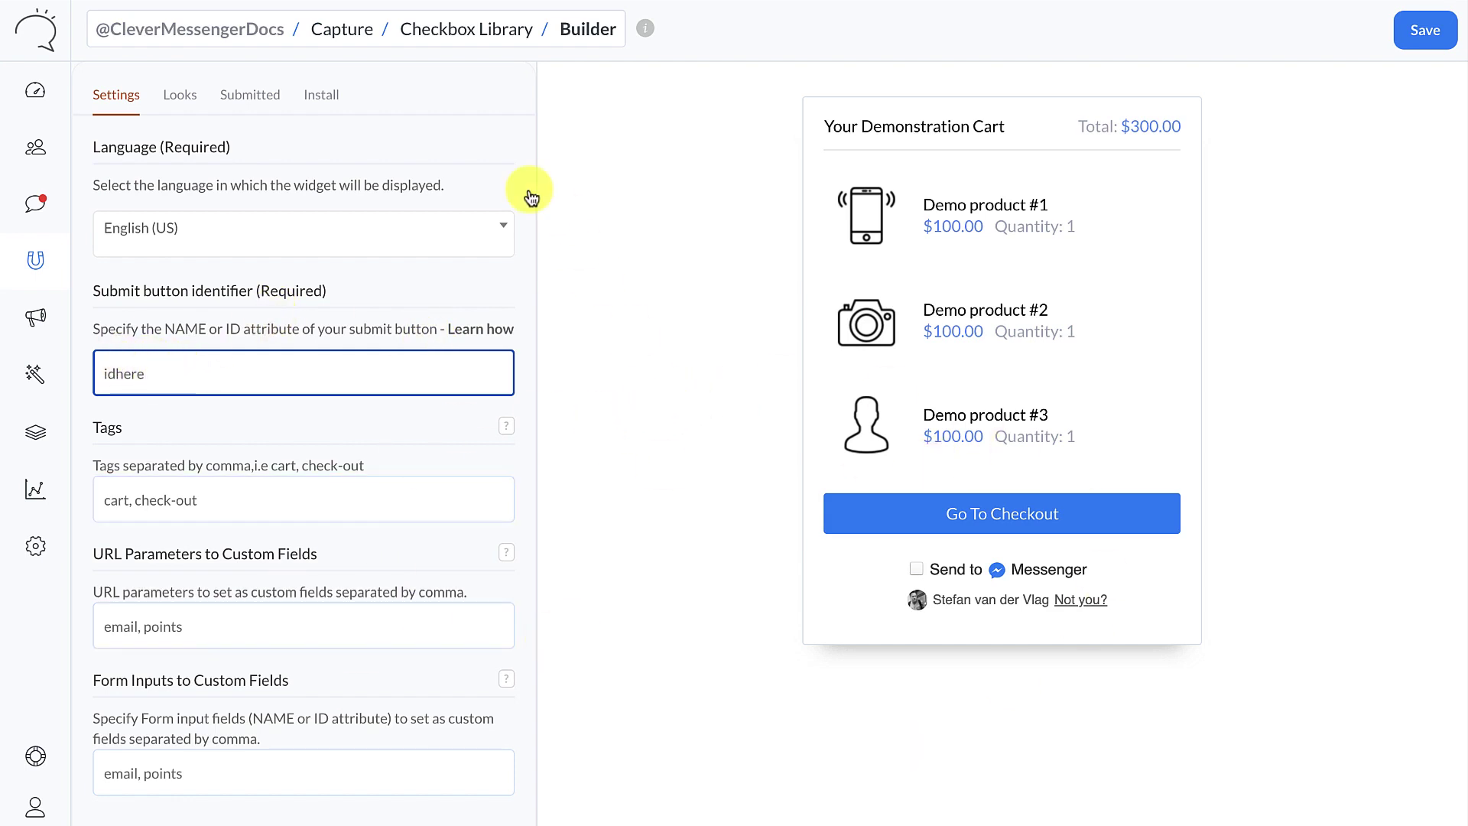
Step: Save the checkbox plugin and select the div snippet that places the checkbox on the page
left_click(321, 98)
left_click(1425, 30)
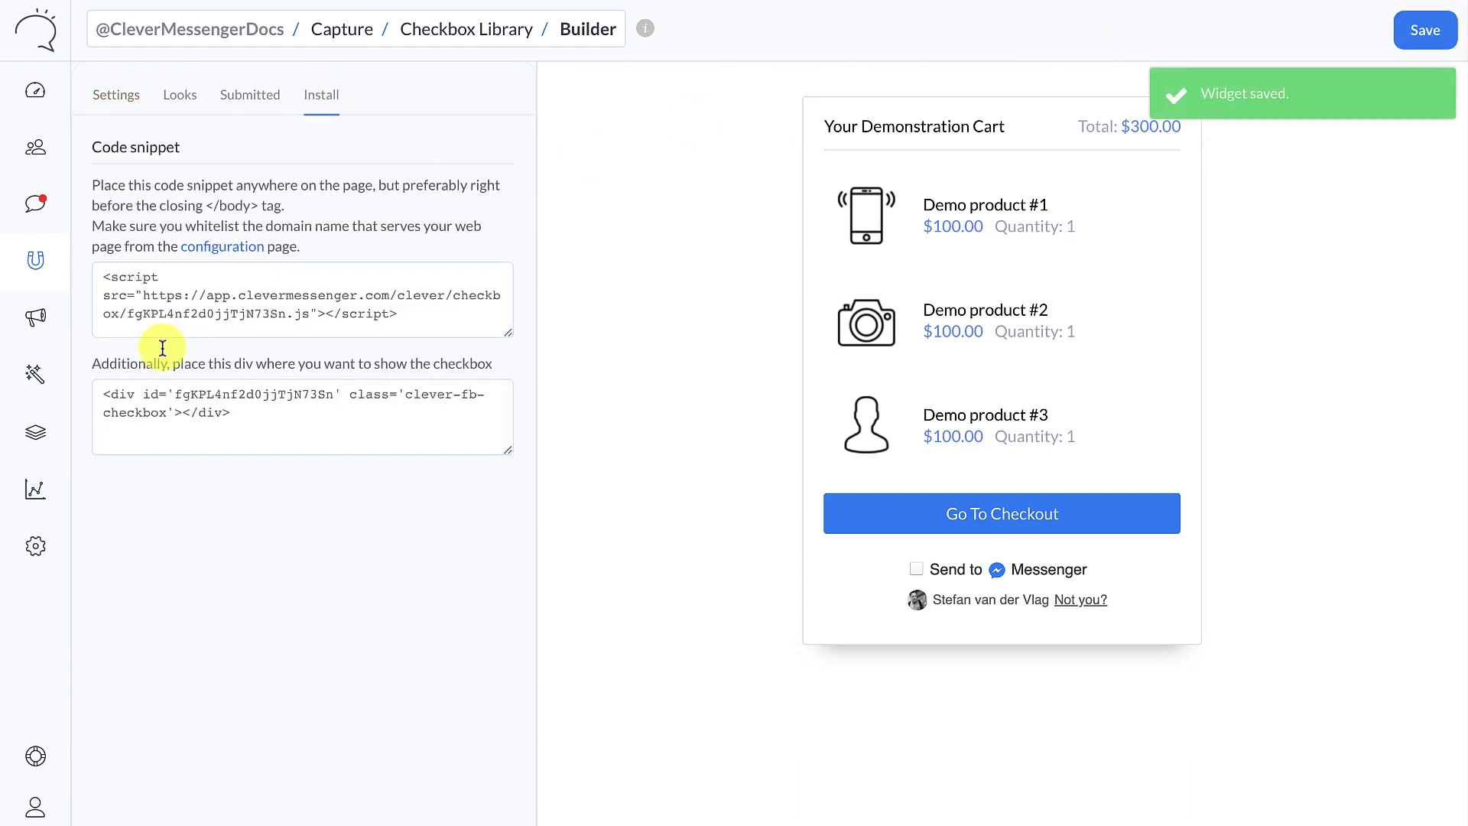
left_click(225, 276)
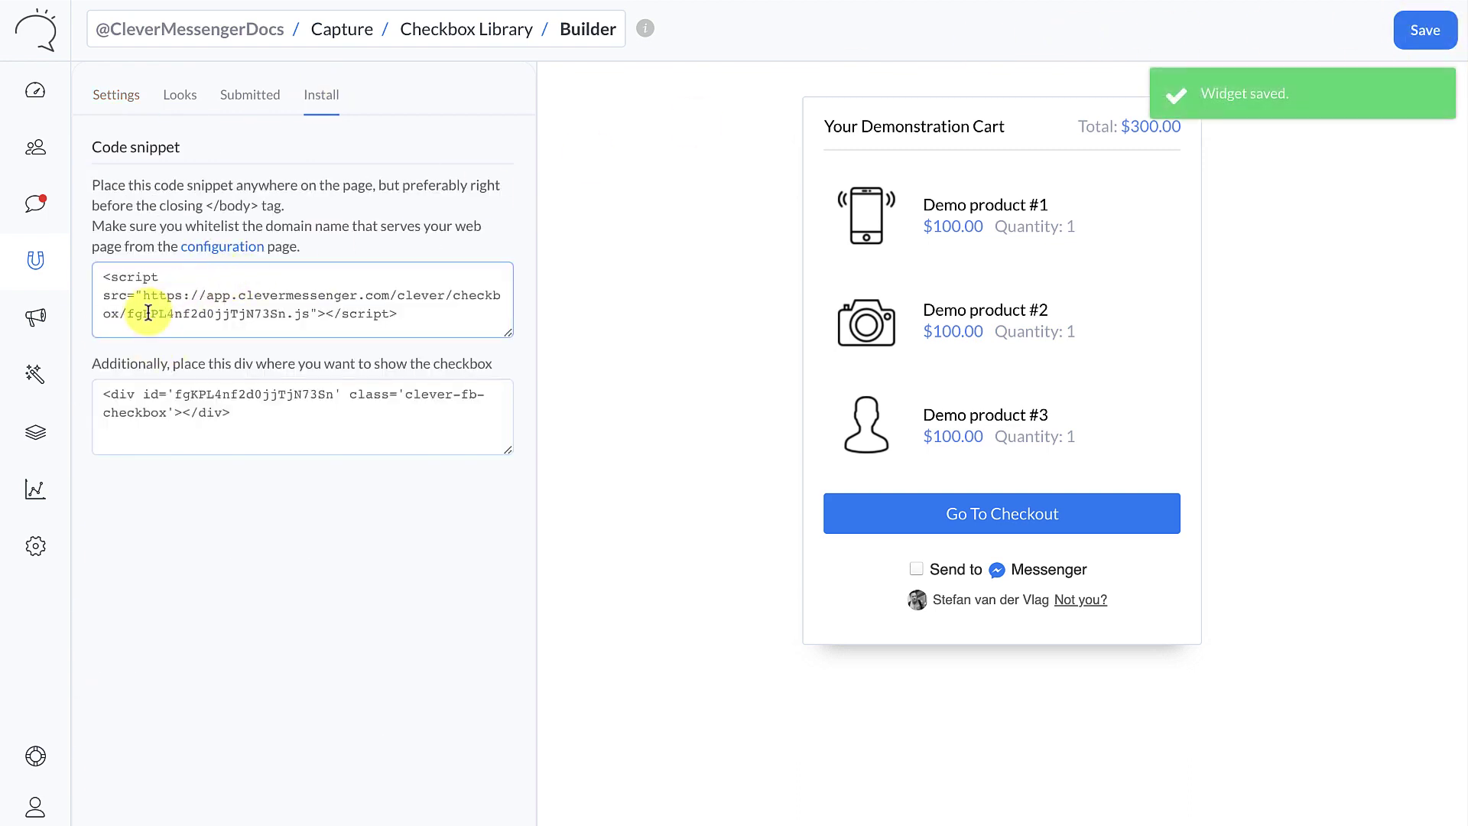
left_click(152, 386)
left_click(141, 302)
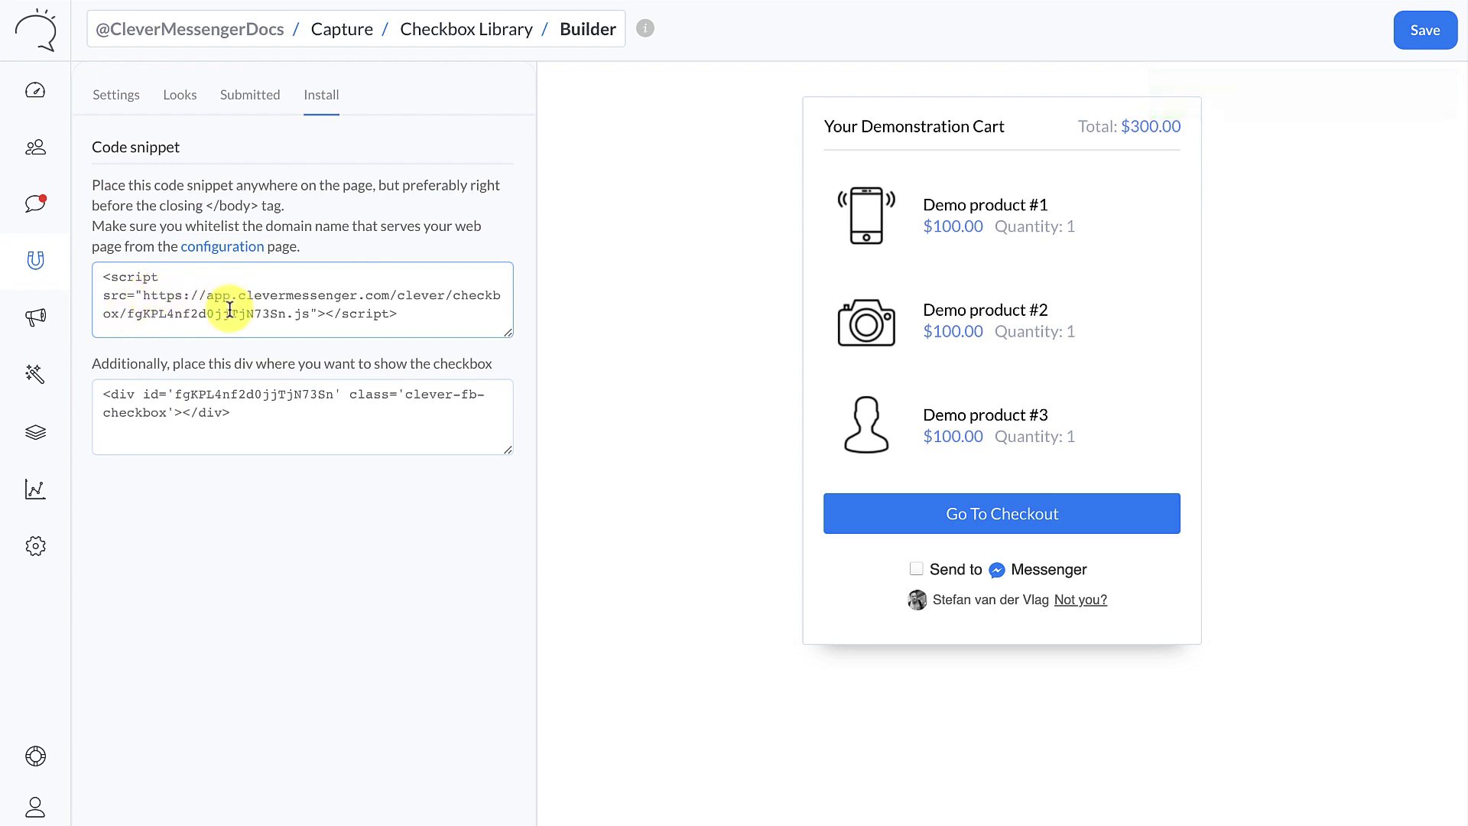
left_click_drag(279, 394, 131, 403)
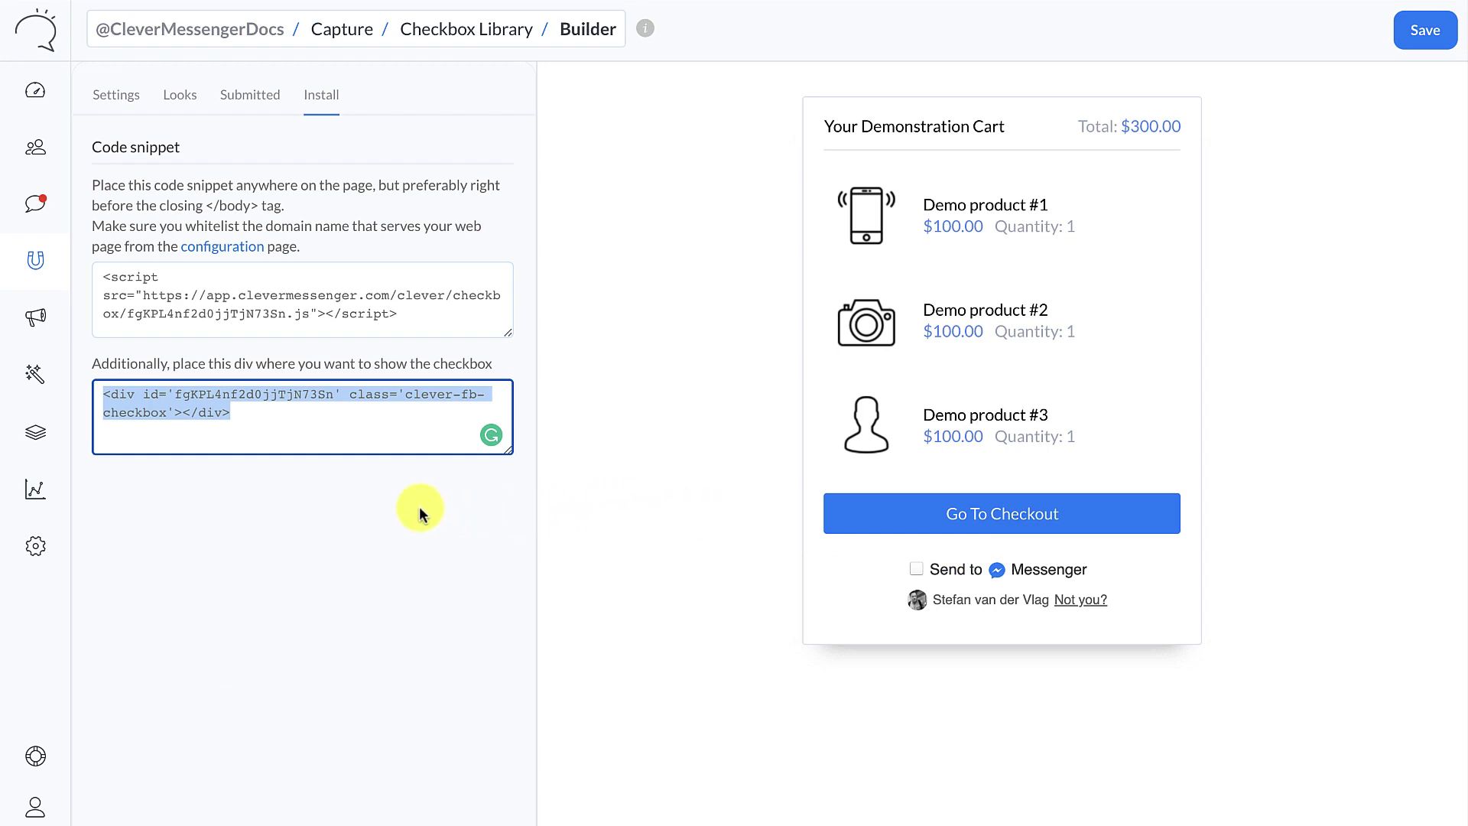
Step: Create a new chat widget named "Docs demo" in the Customer Chat Library
left_click(31, 261)
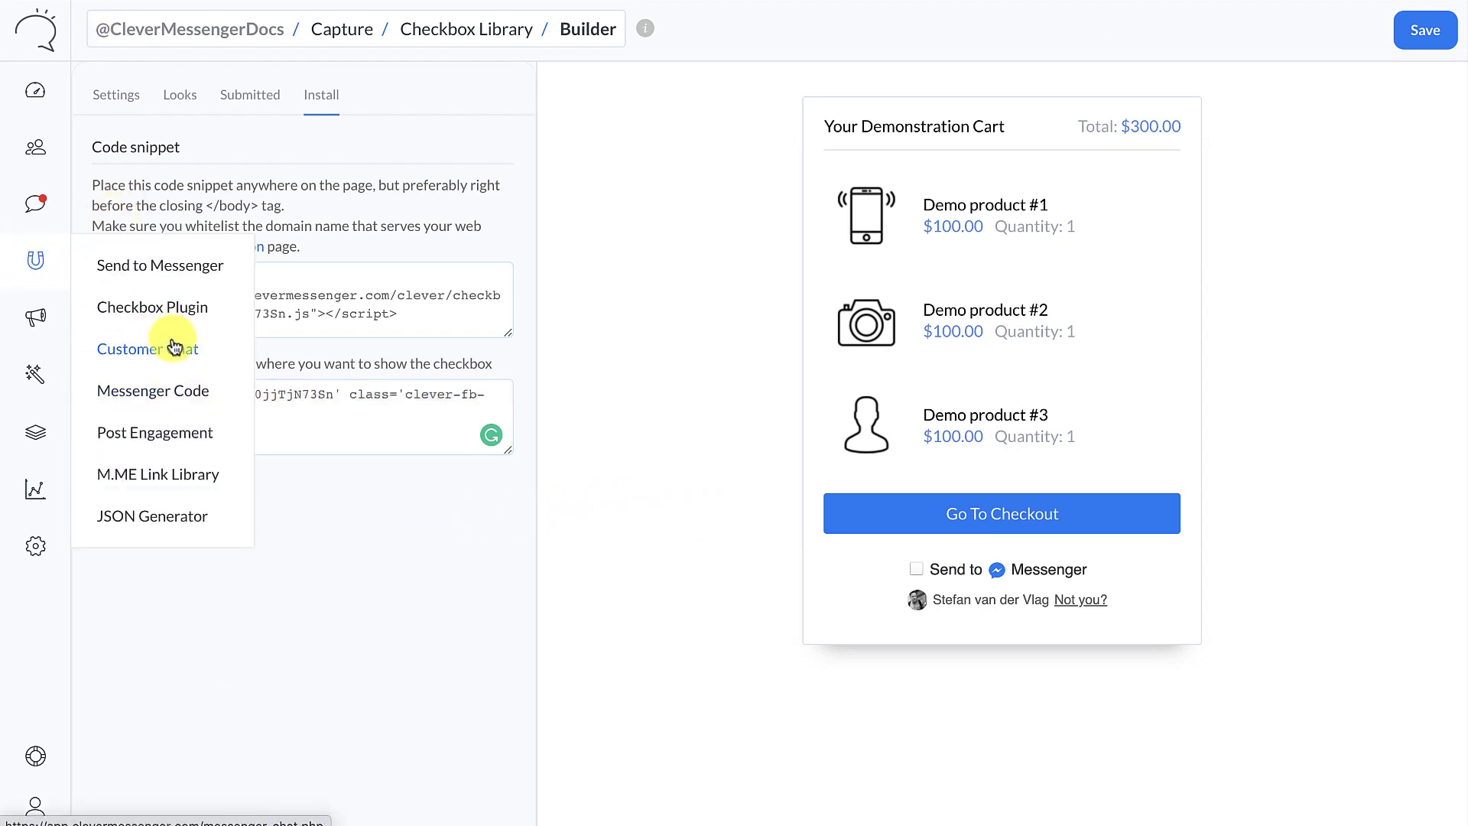
left_click(171, 360)
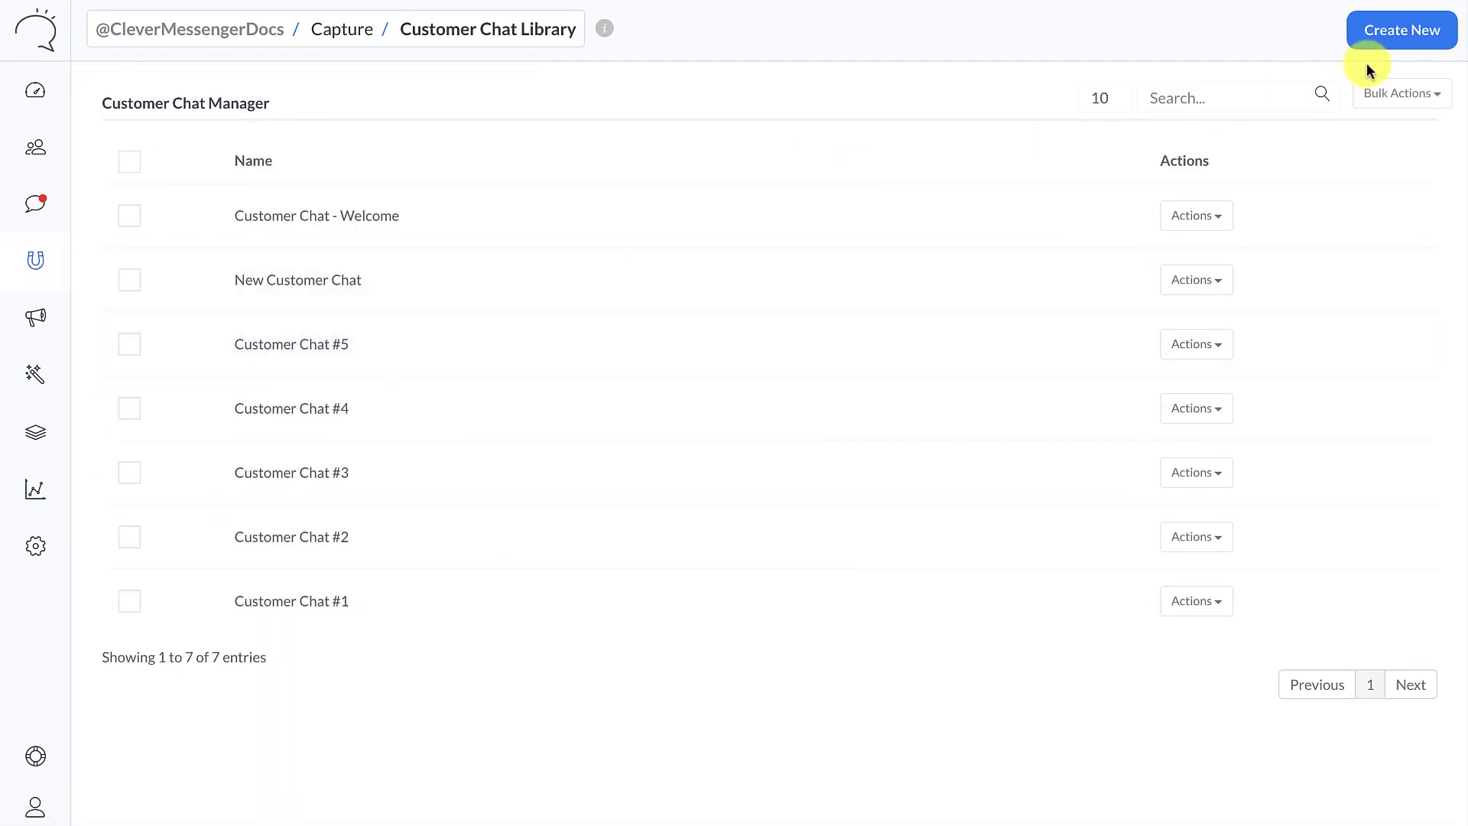
left_click(1410, 41)
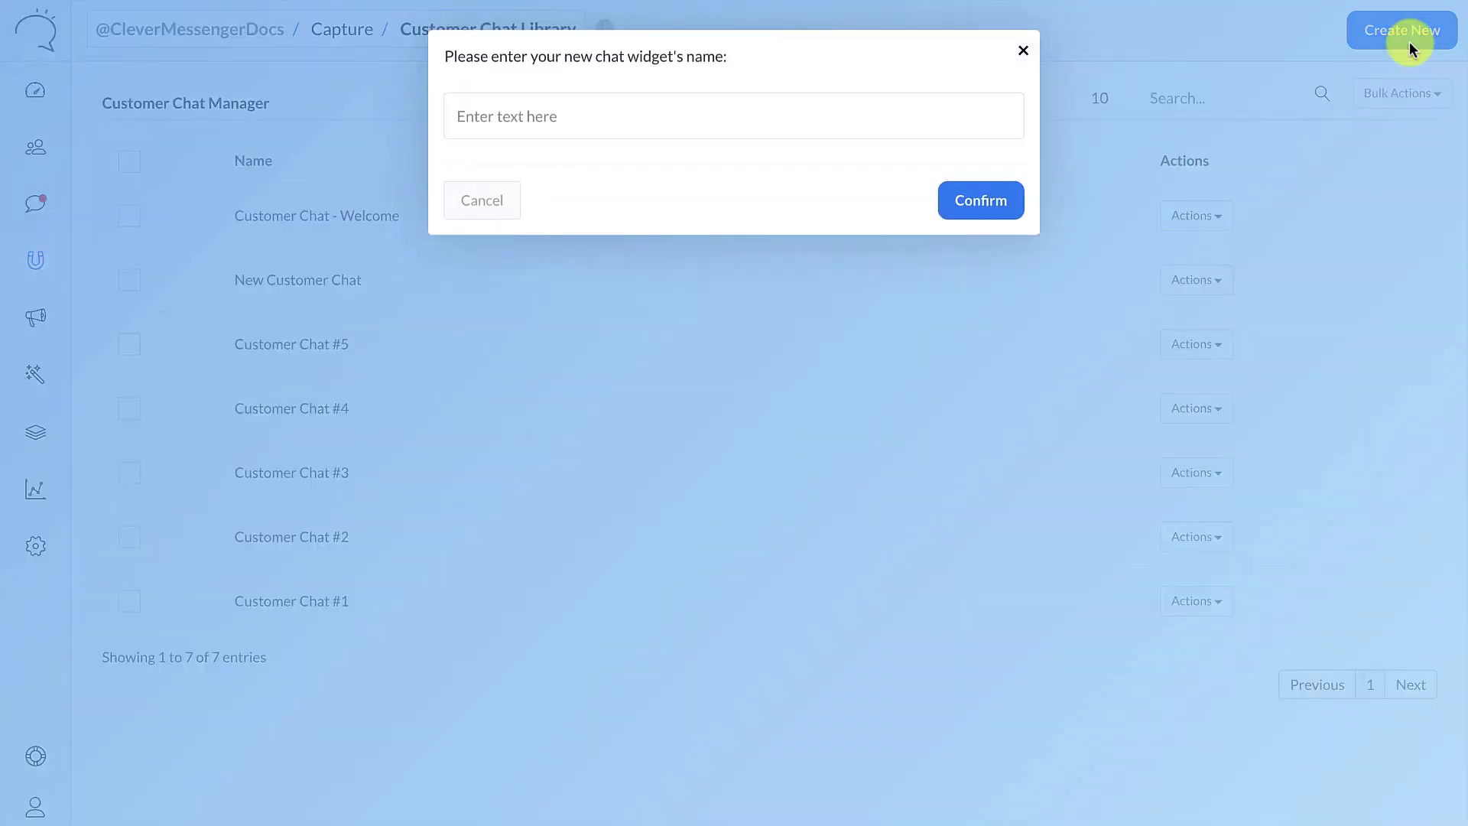
left_click(544, 116)
type("Docs demo")
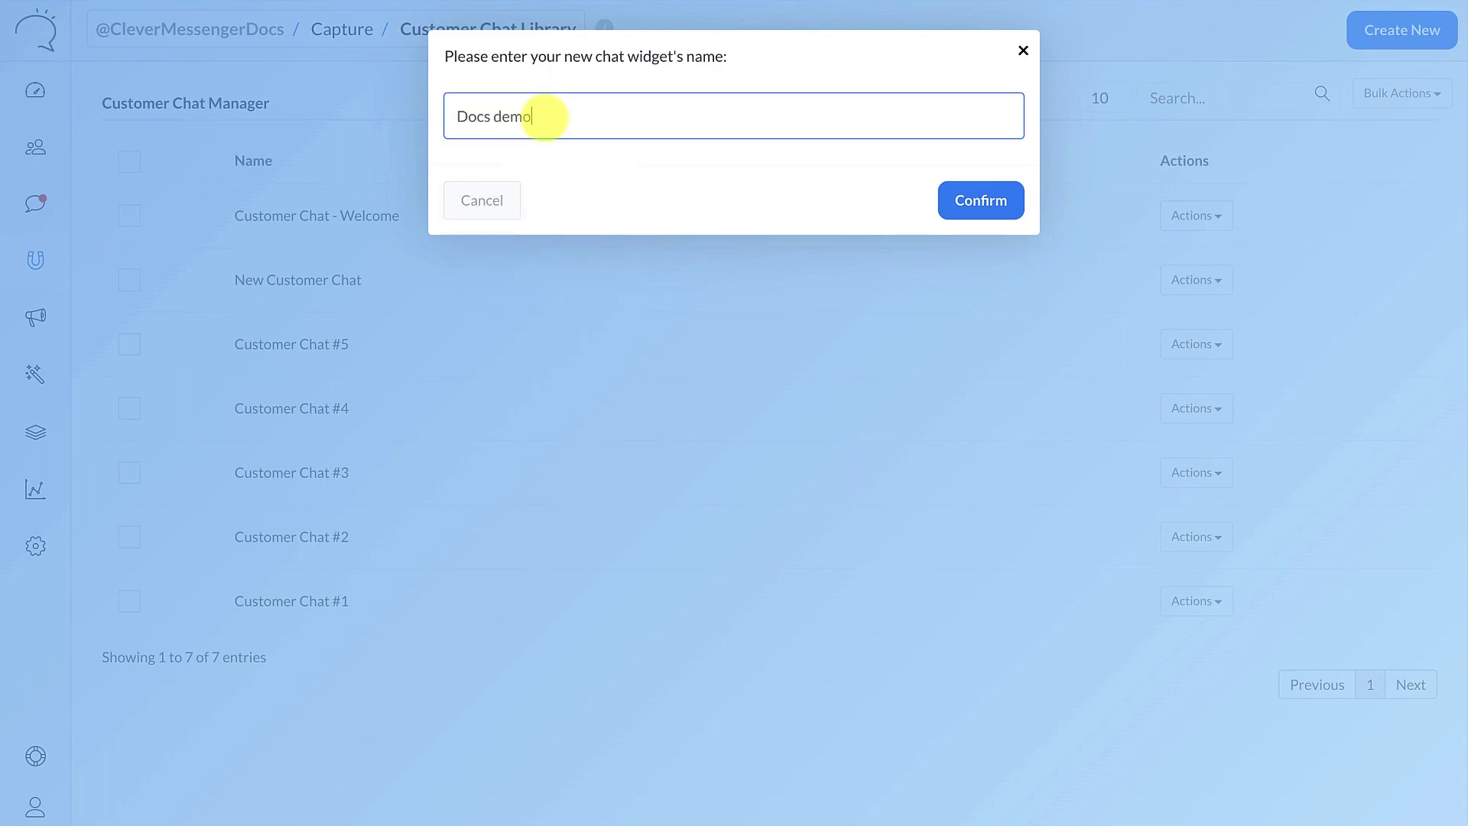
key("Return")
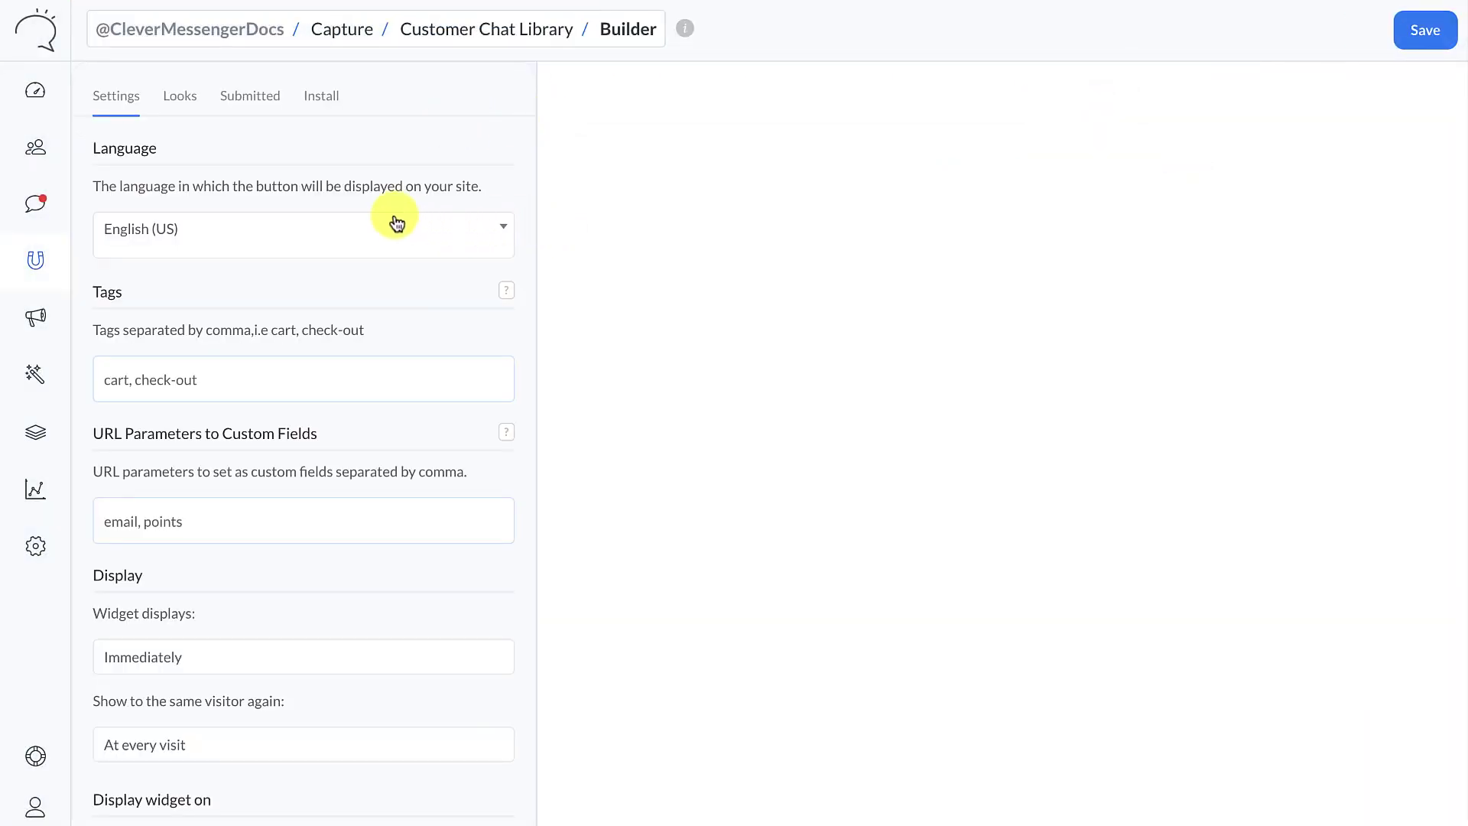
Step: Review the chat widget's language, tags, URL parameter and display timing options, plus its looks and submission settings
left_click(305, 224)
left_click(305, 224)
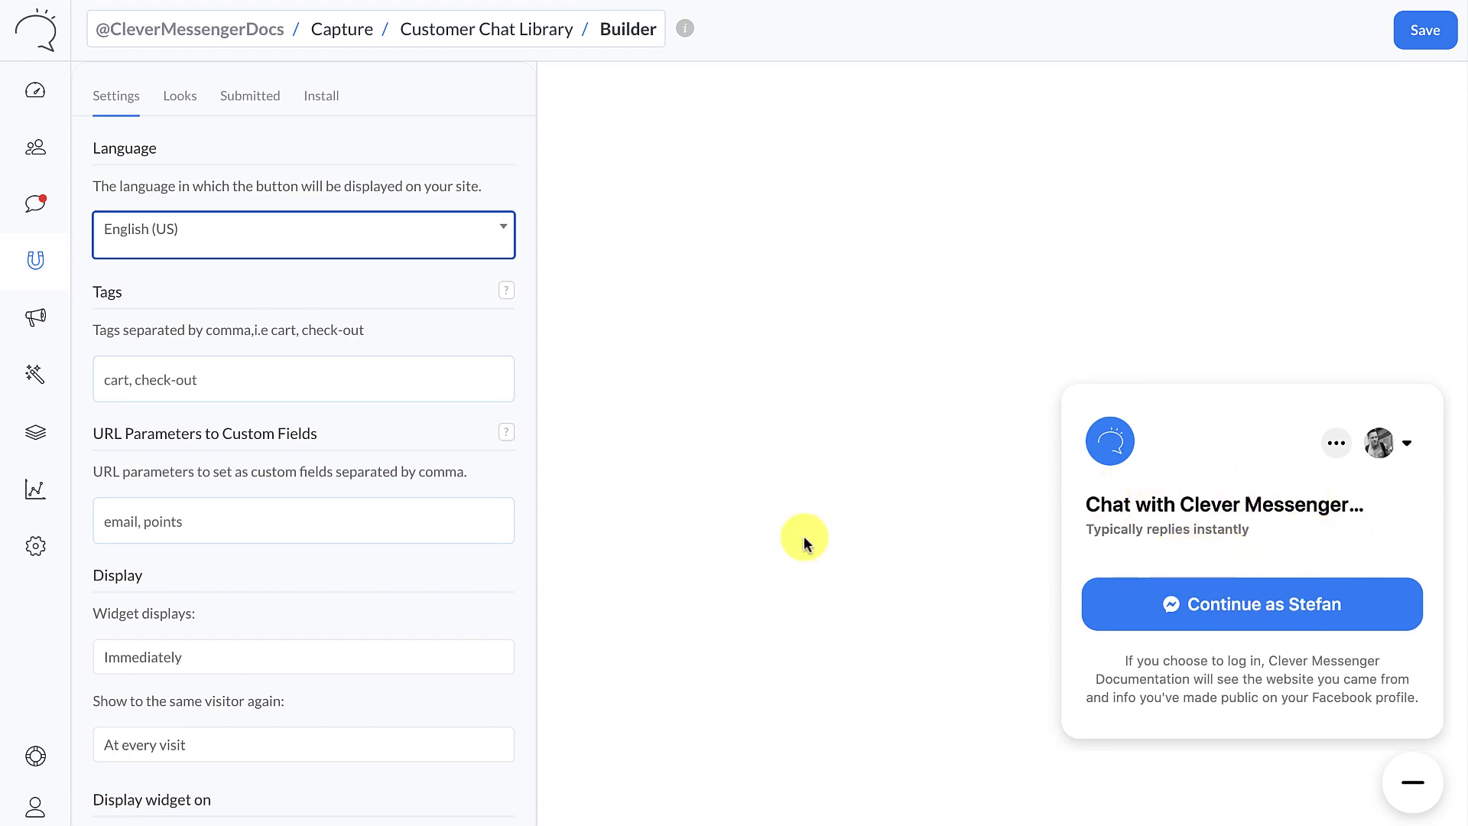
left_click(322, 231)
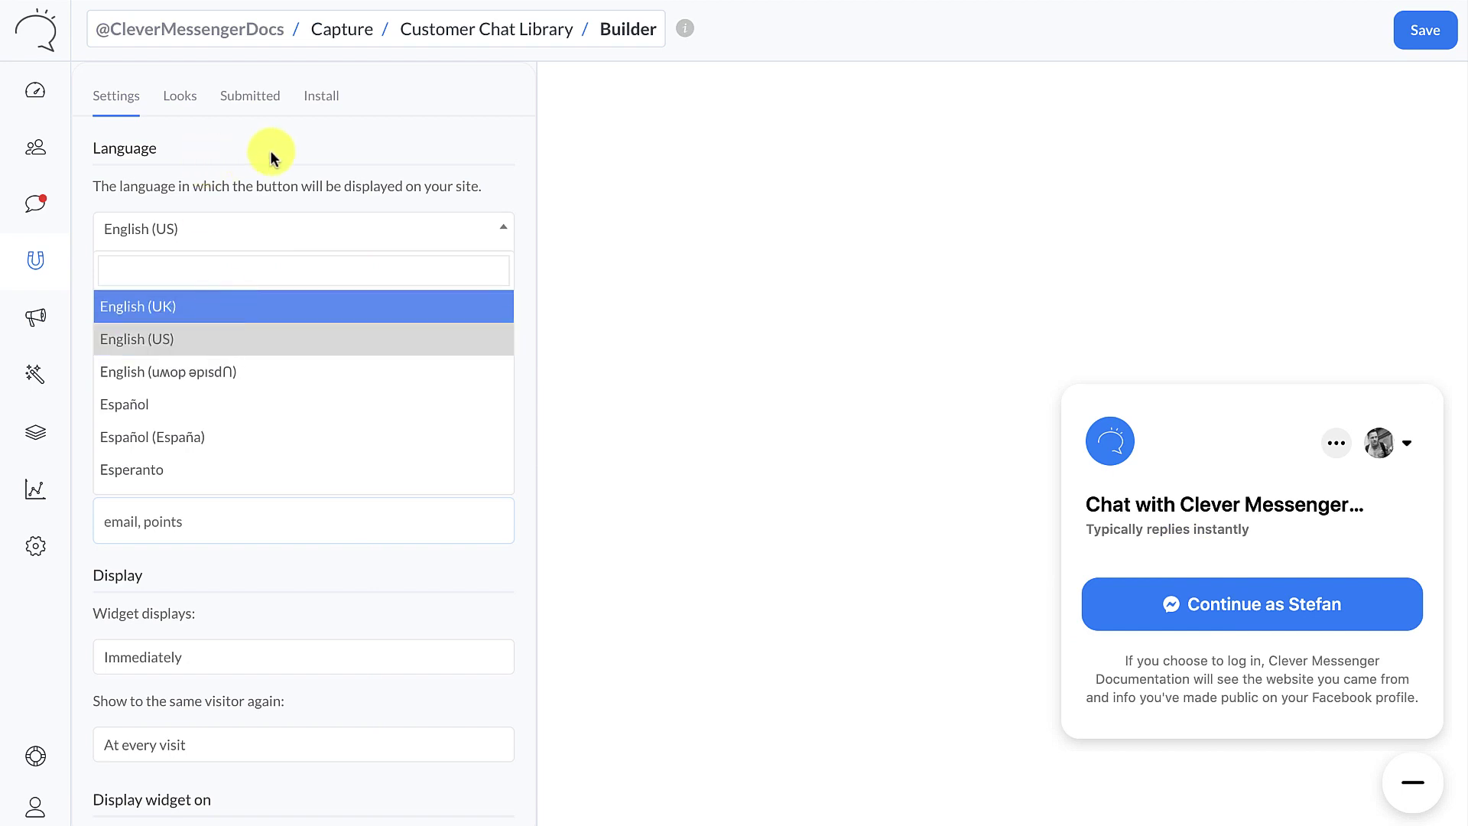
left_click(303, 173)
scroll(206, 264, "down", 2)
scroll(206, 264, "down", 1)
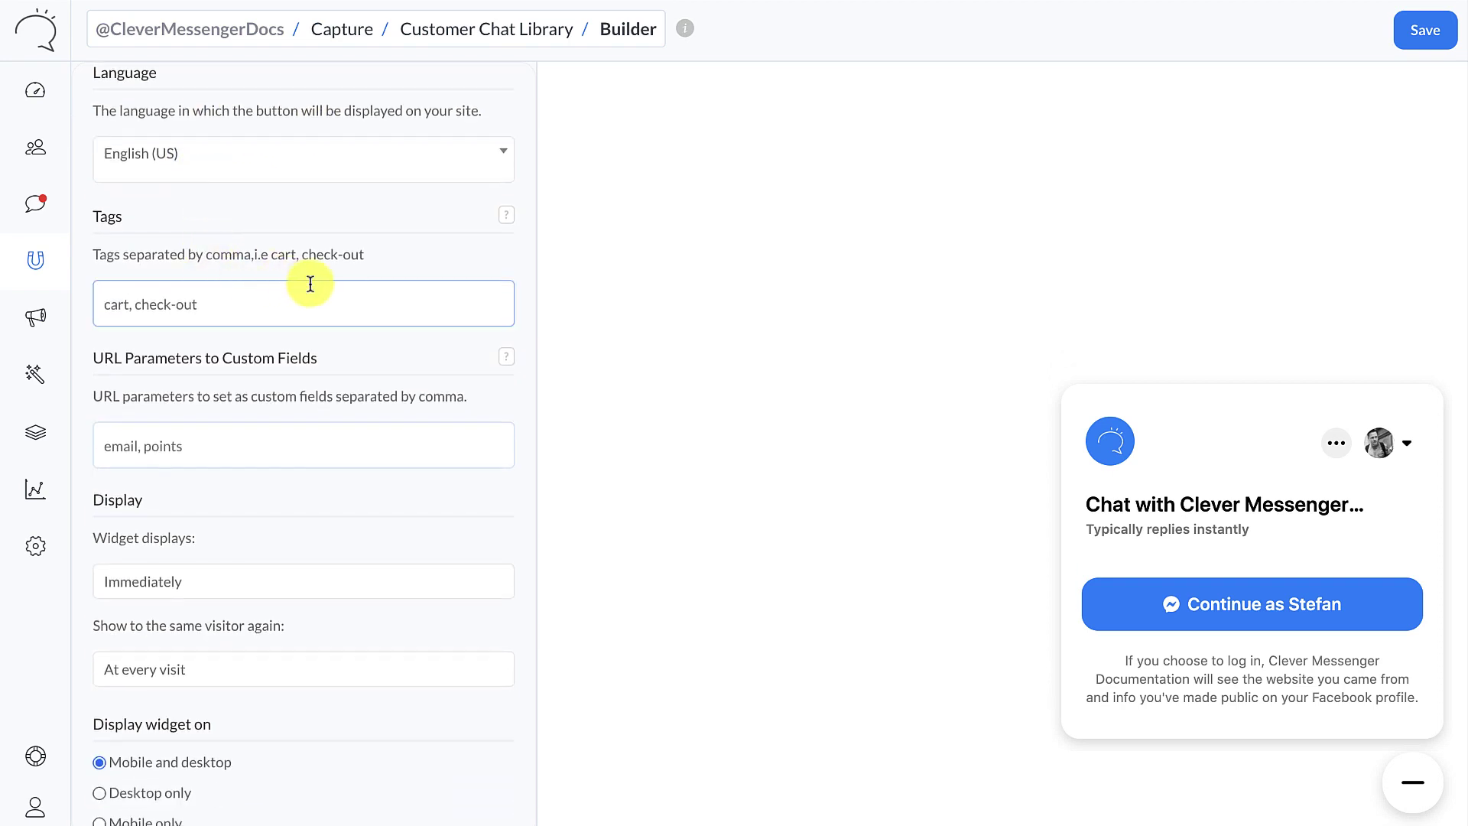
scroll(245, 207, "down", 1)
scroll(197, 284, "down", 1)
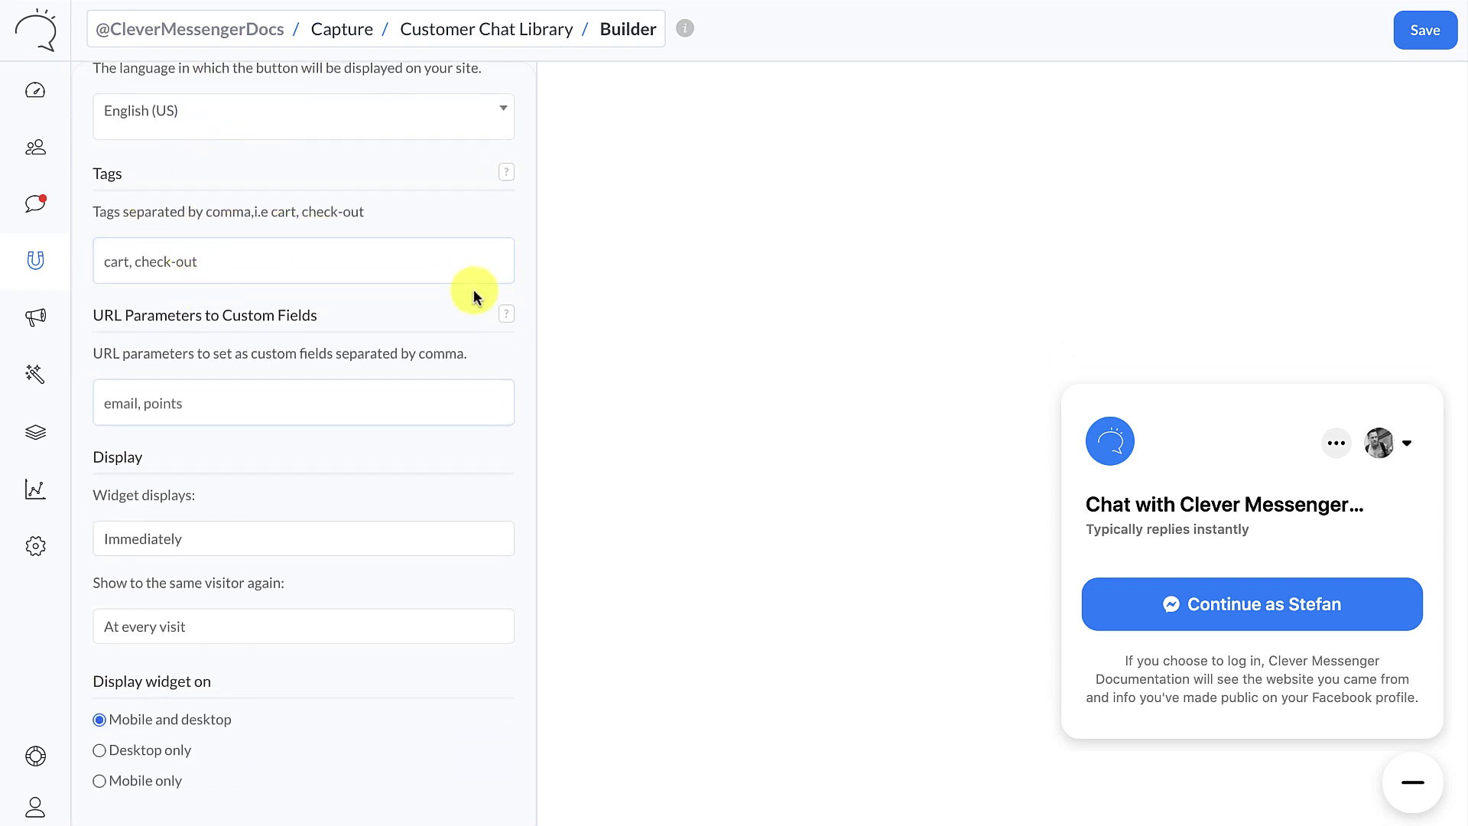
left_click(198, 539)
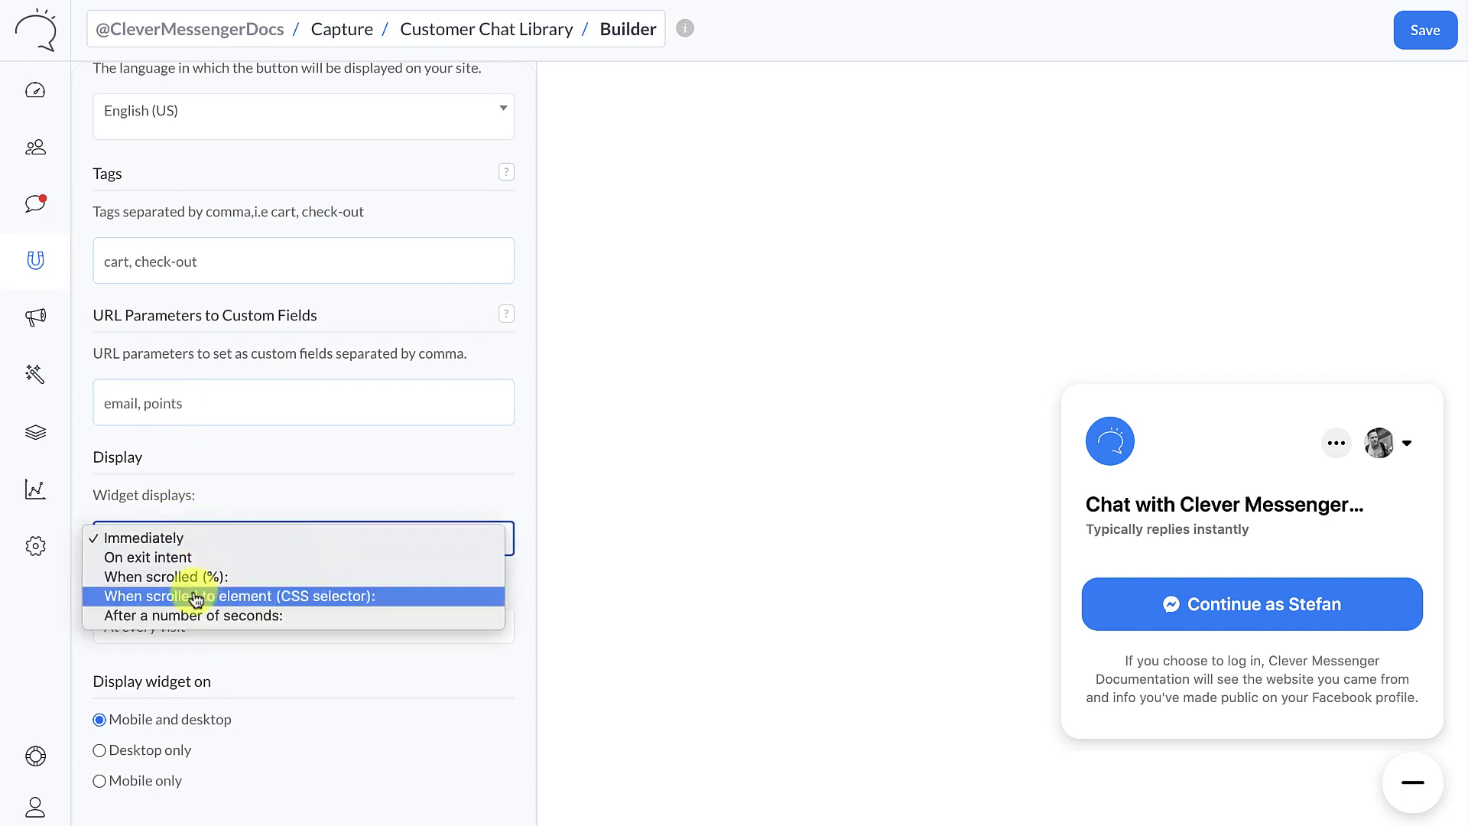
scroll(229, 352, "up", 3)
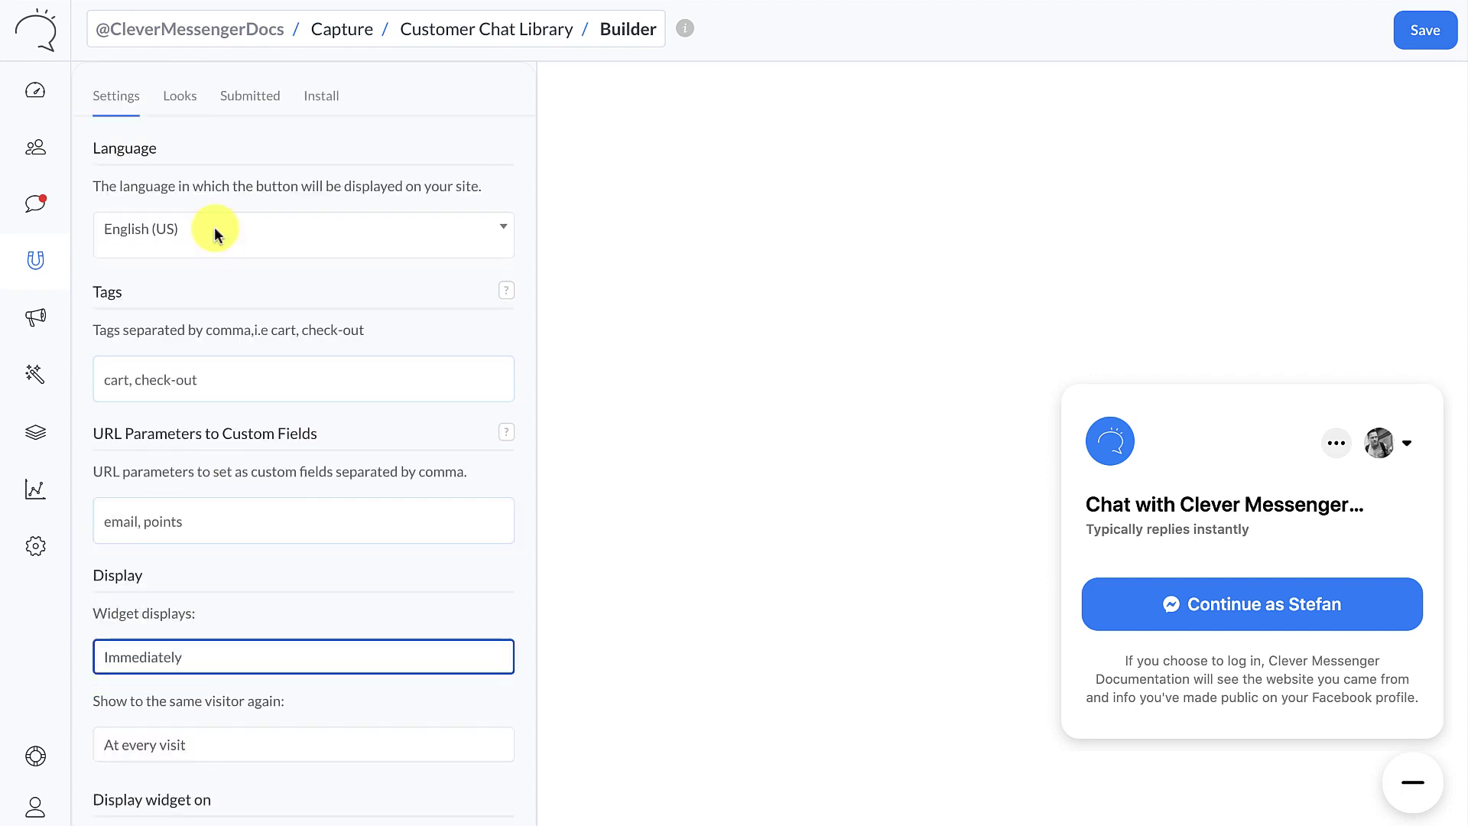
left_click(179, 95)
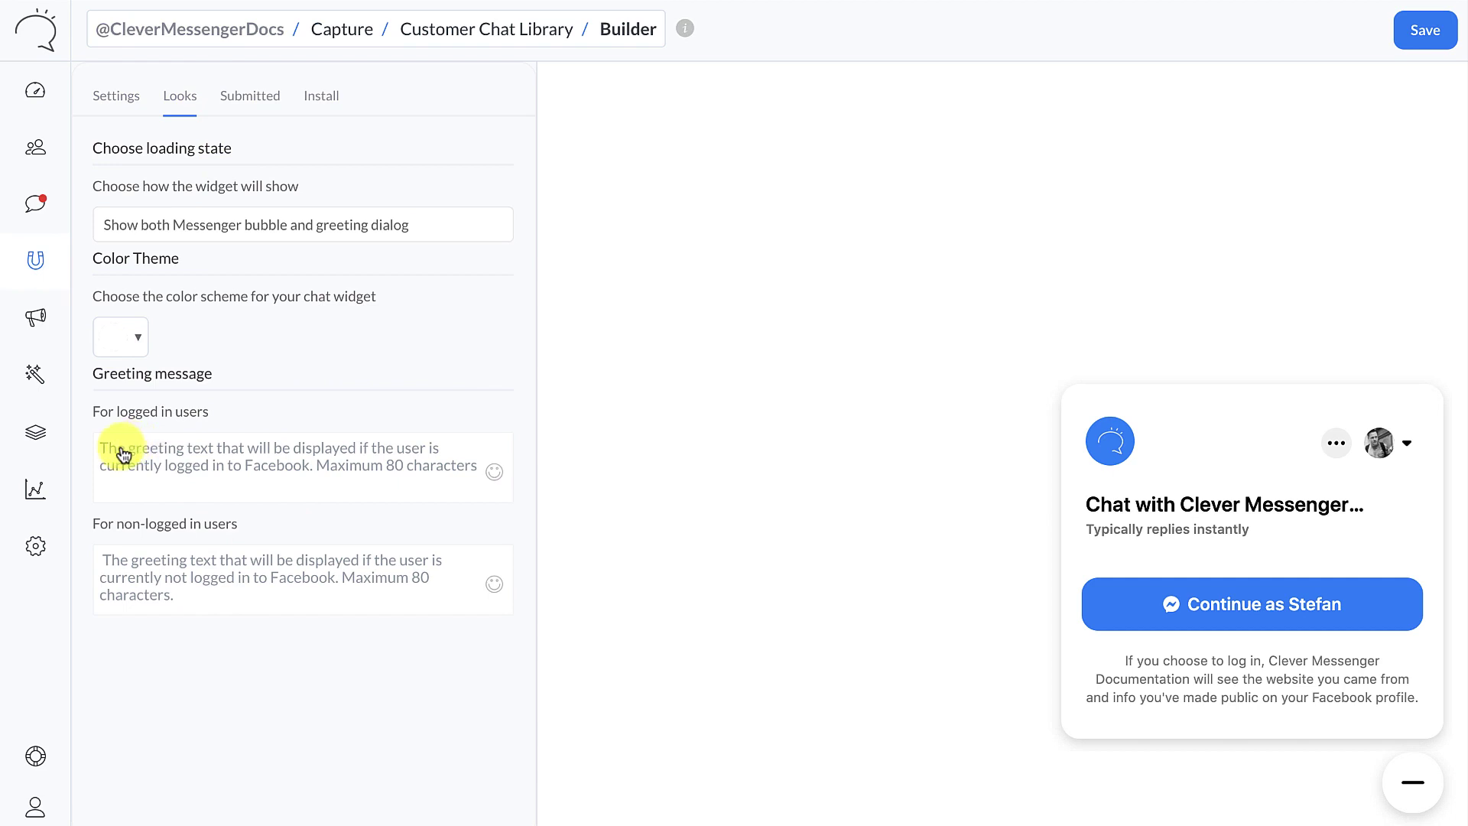
left_click(250, 96)
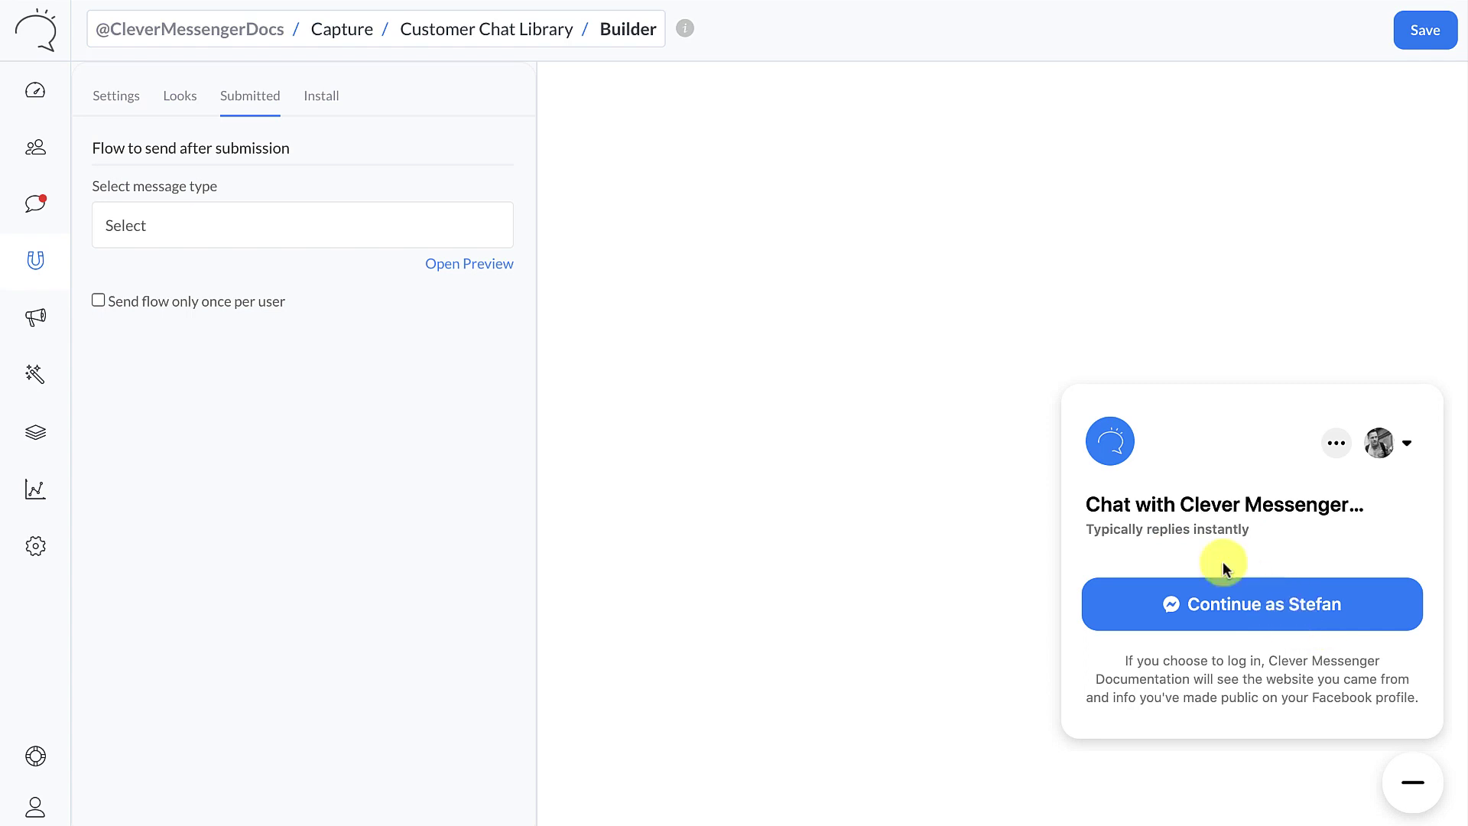
Step: Save the chat widget and select its generated installation code snippet
left_click(321, 98)
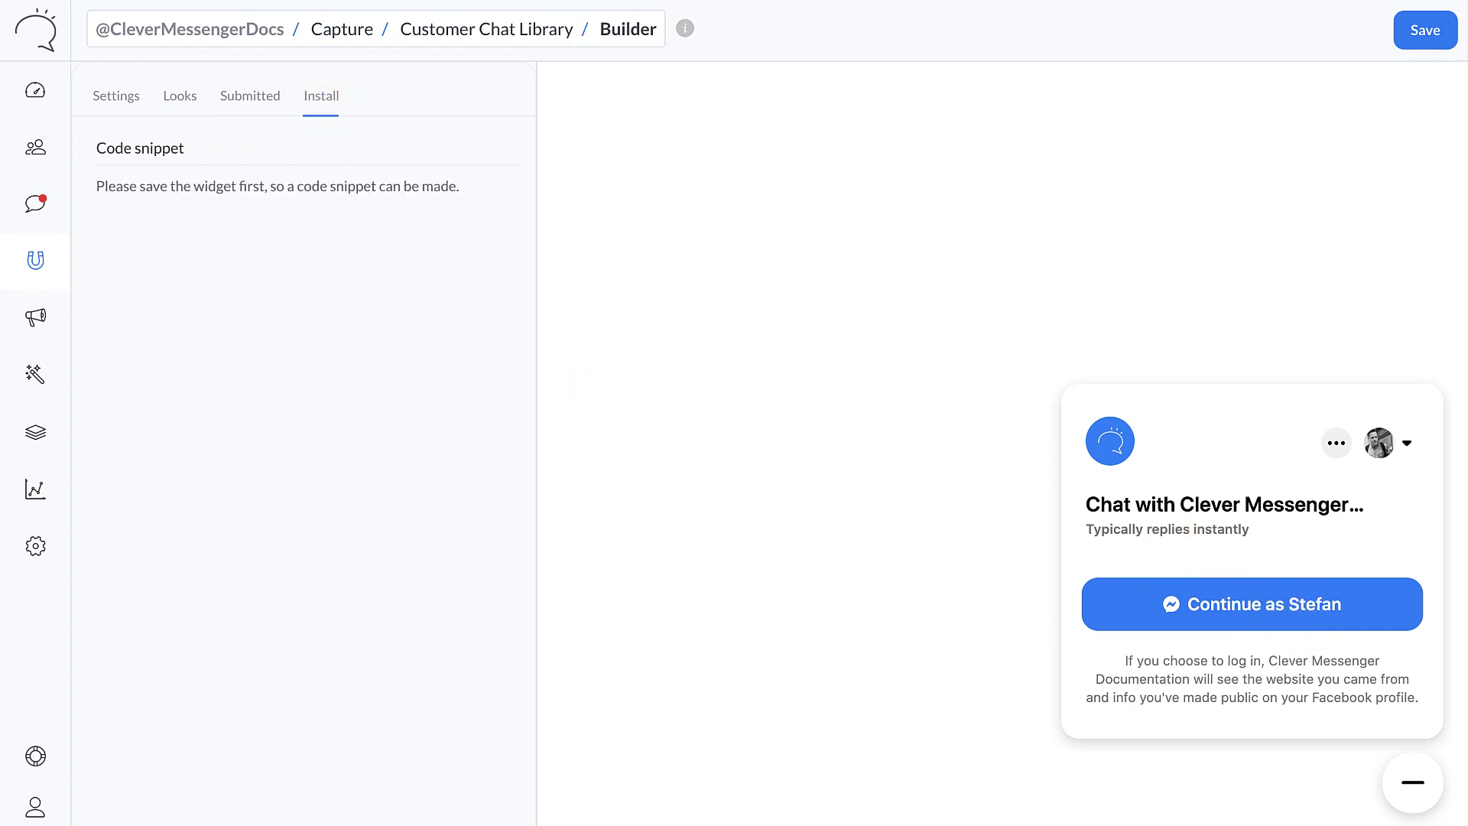
left_click(1418, 42)
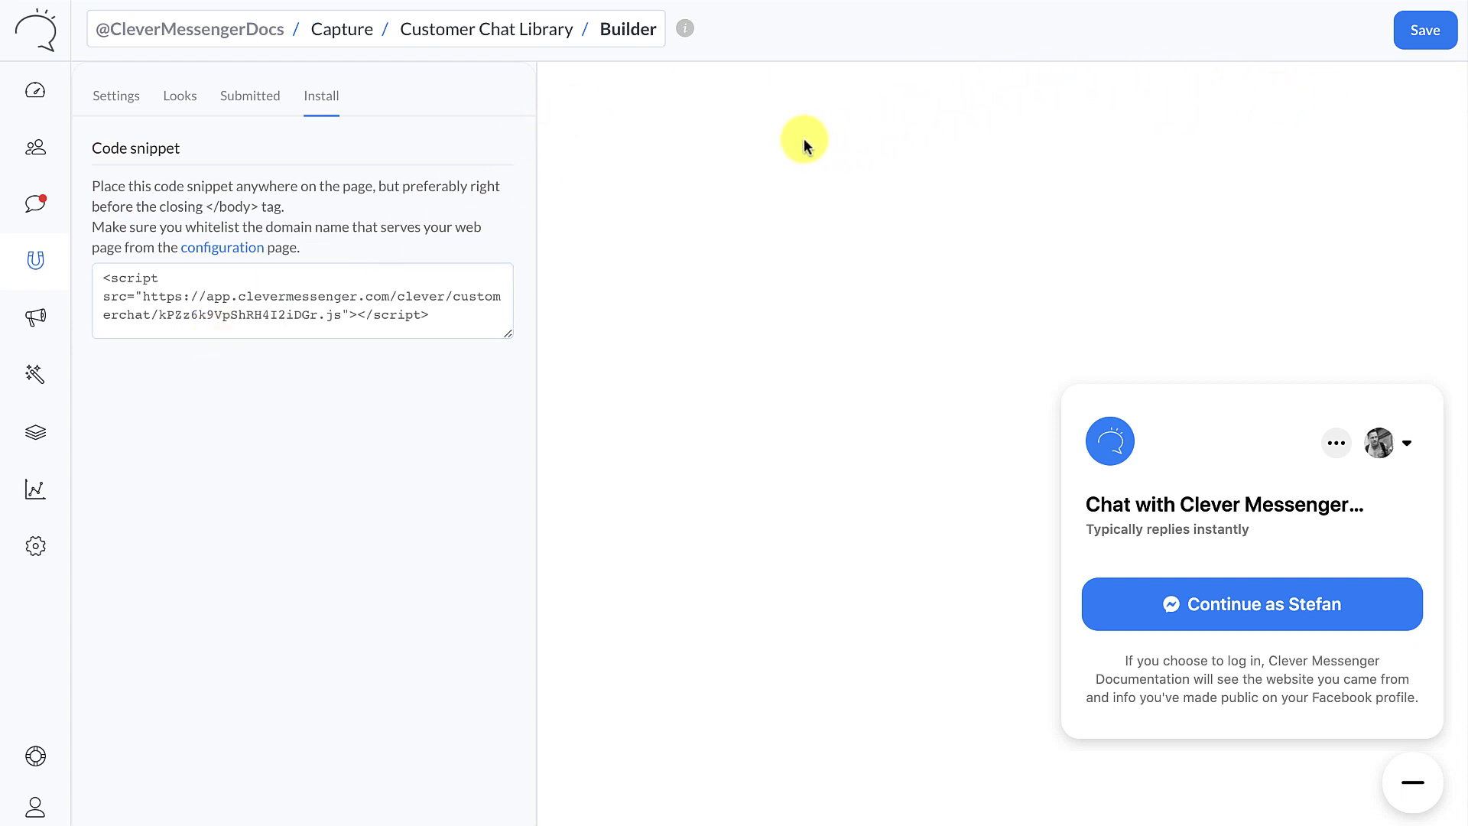
left_click(177, 303)
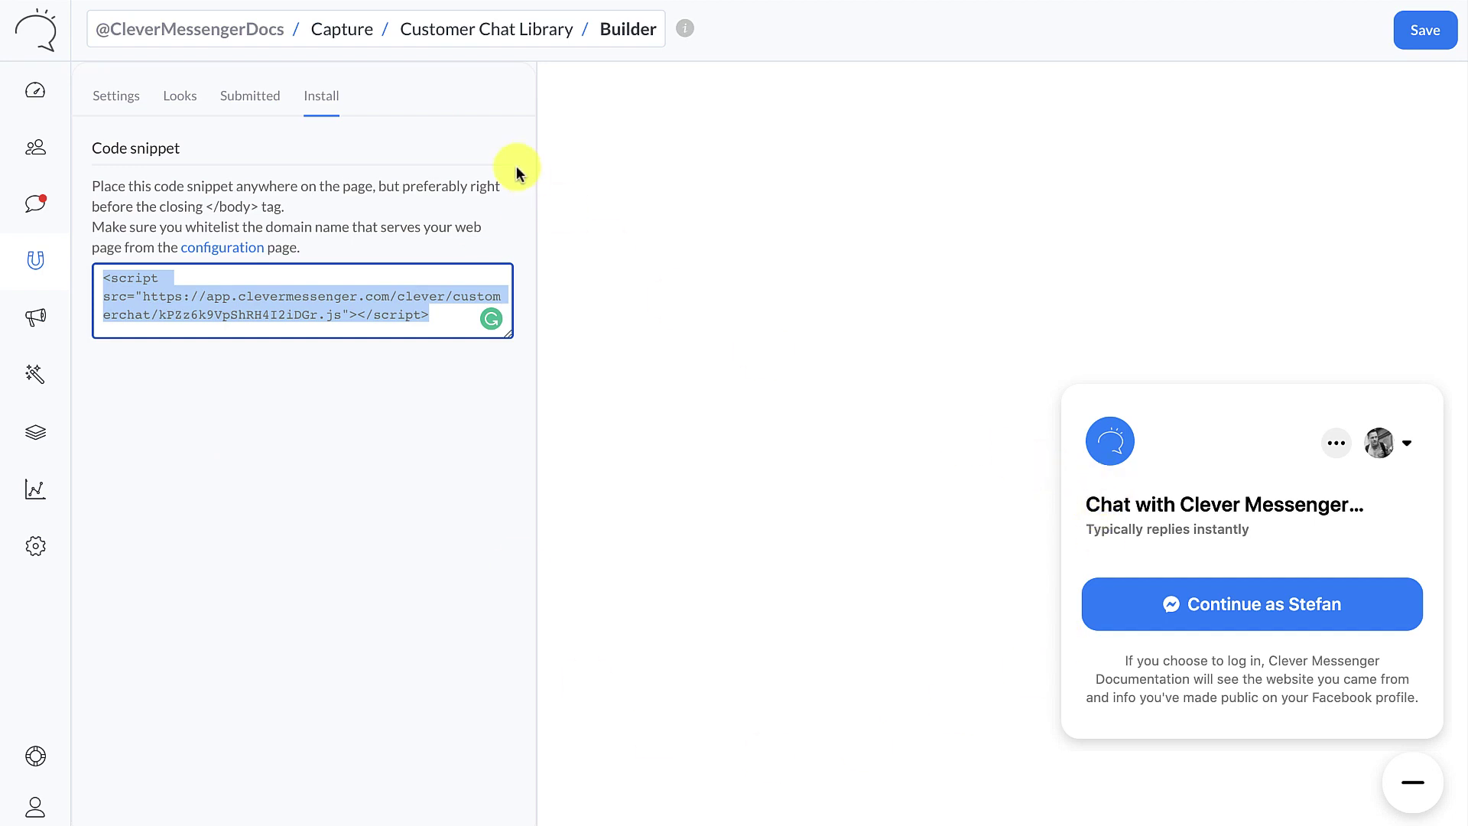
Step: Create a new Messenger code named "docs demo" in the Messenger Code Manager
left_click(30, 269)
mouse_move(32, 274)
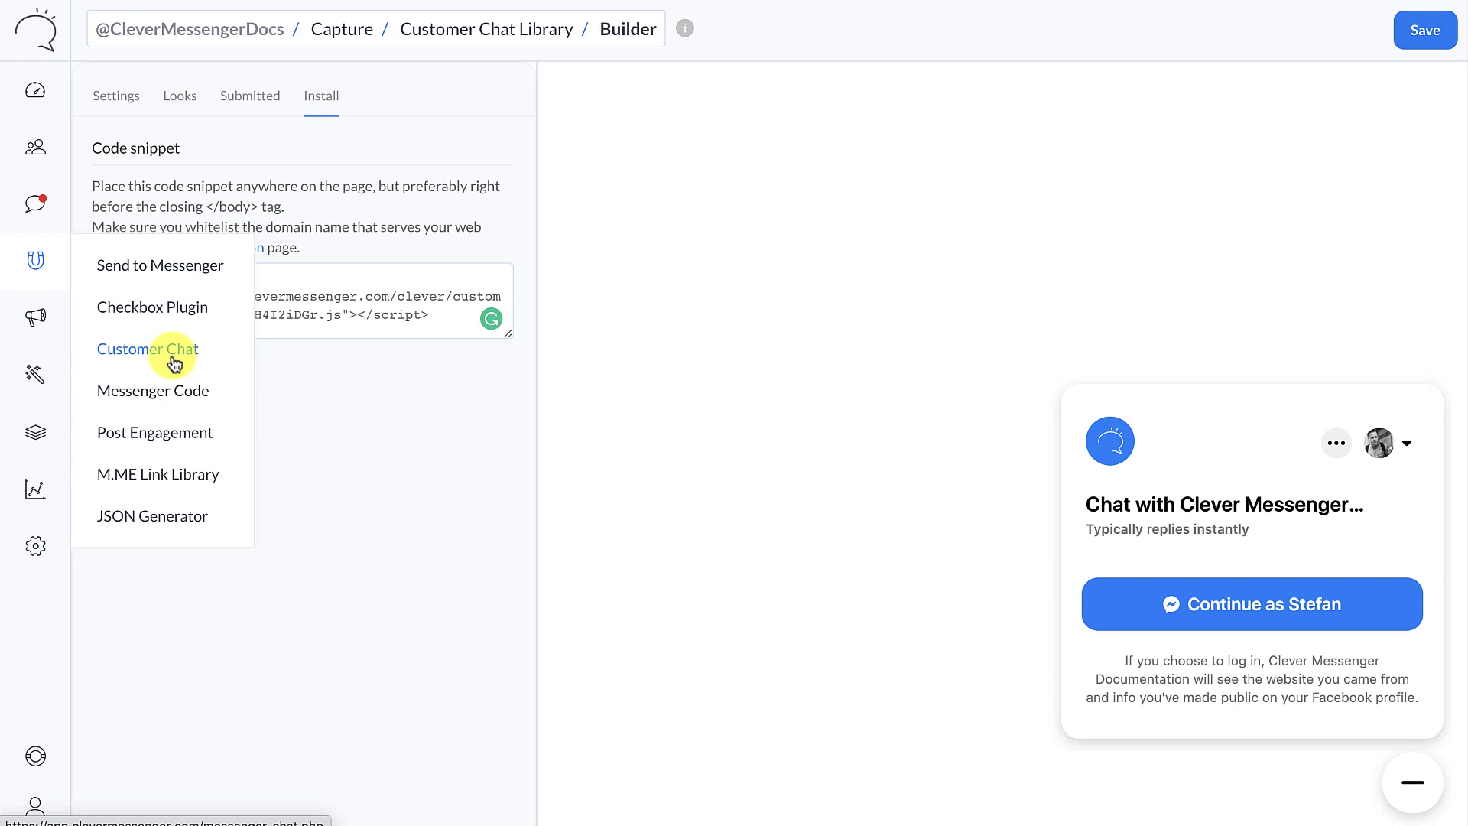
left_click(153, 391)
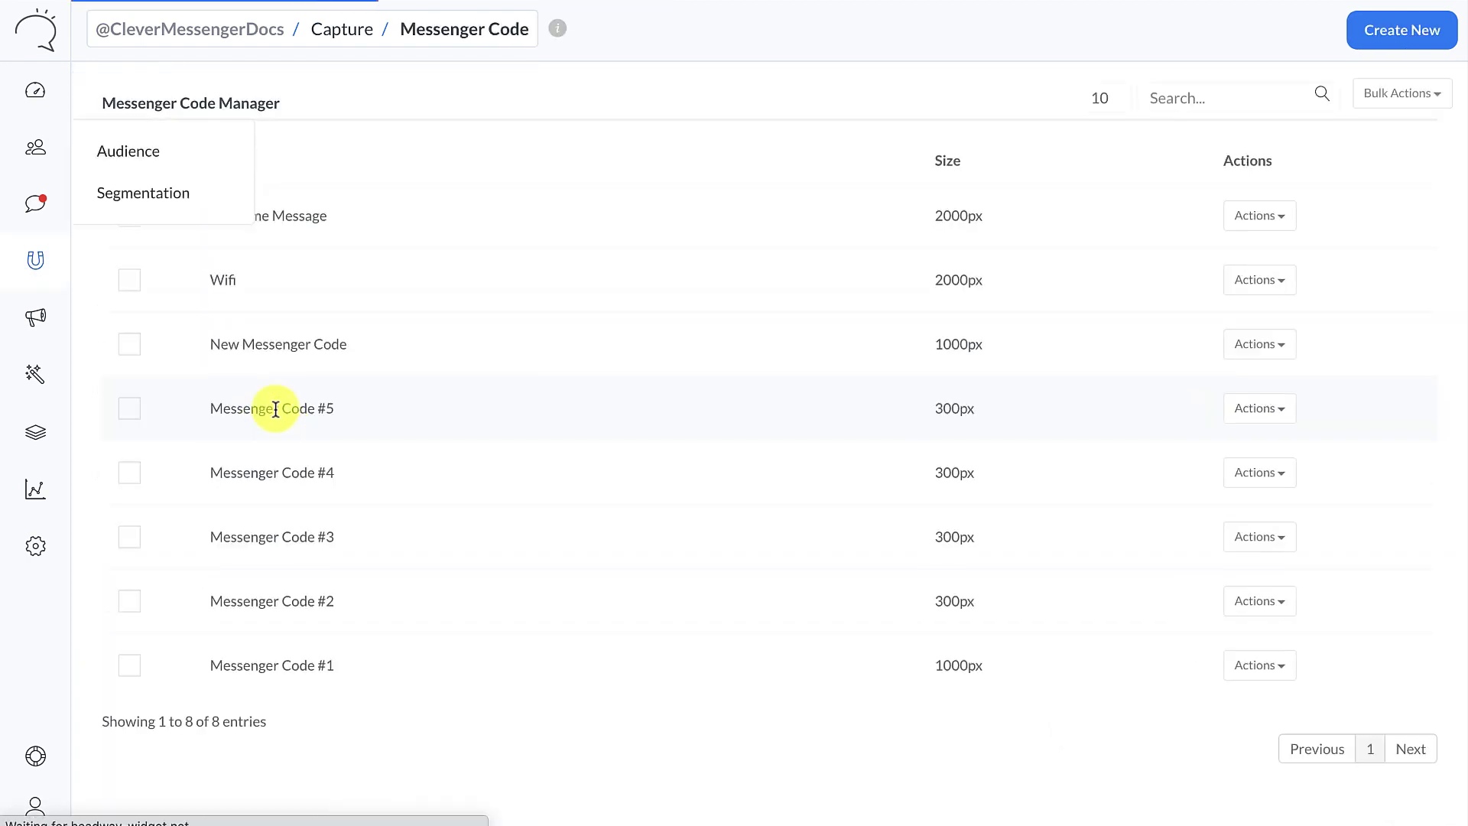
left_click(1391, 30)
left_click(495, 121)
type("d")
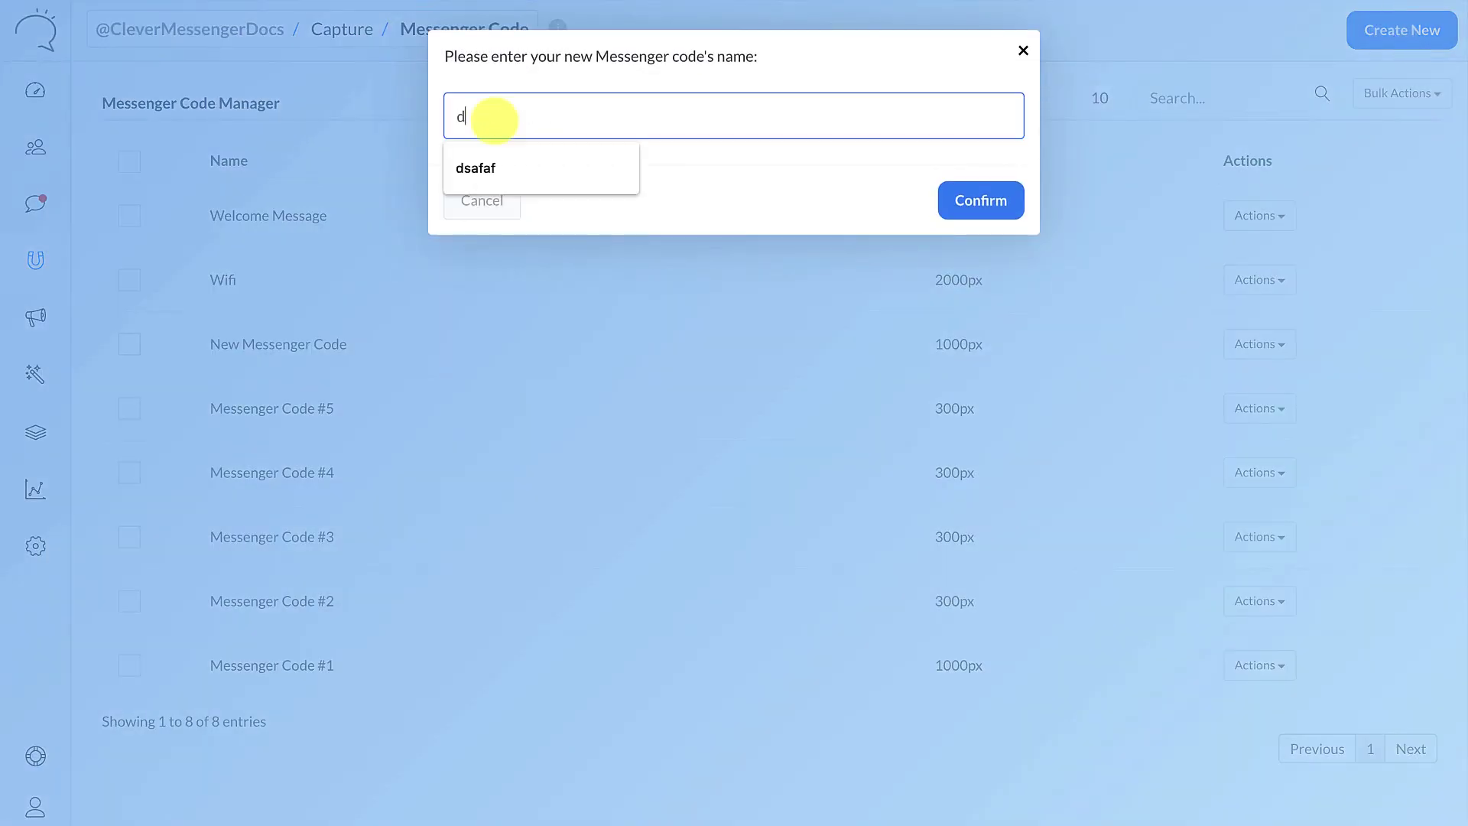
type("ocs demo")
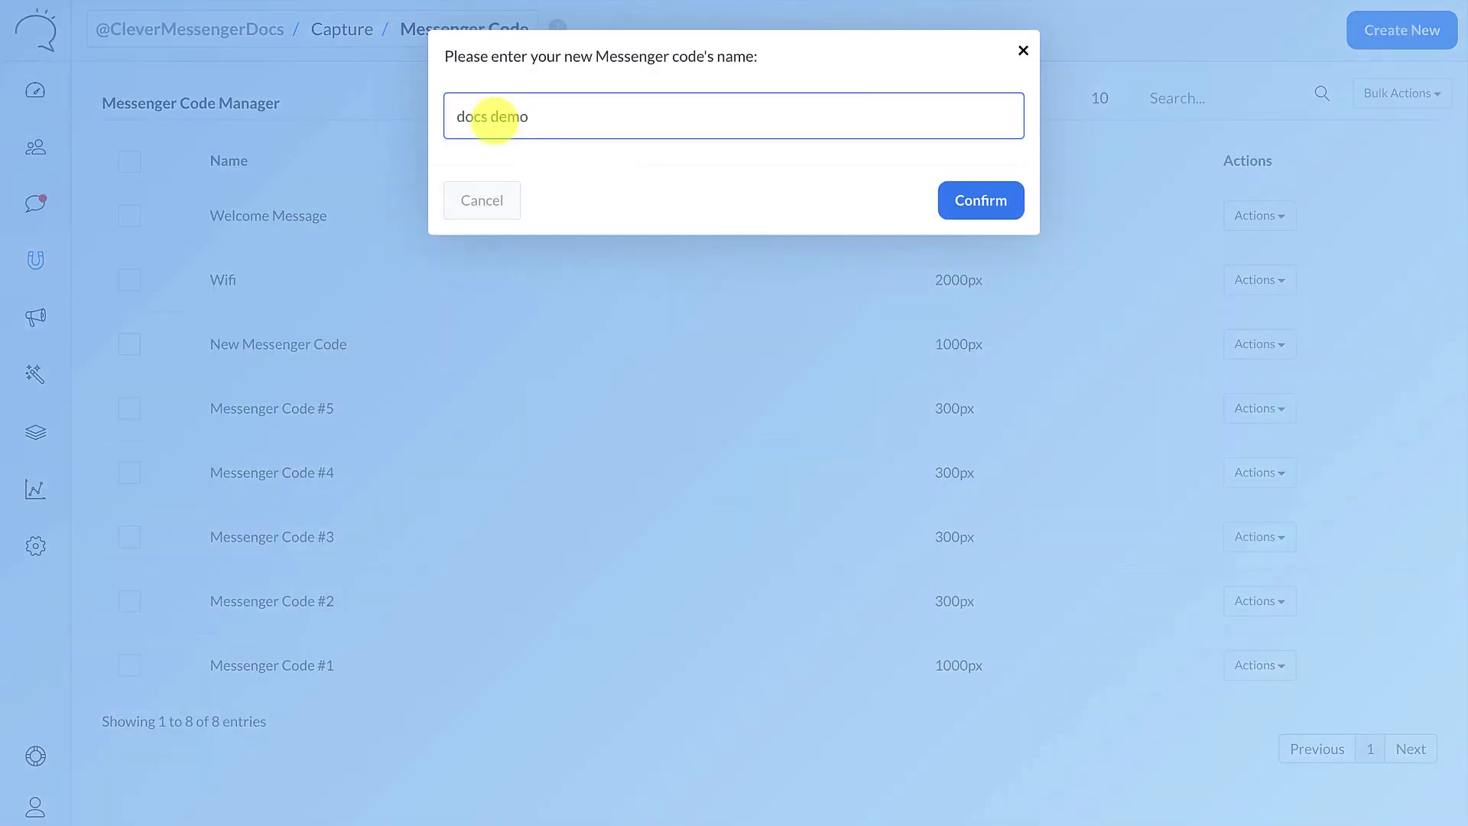
key("Return")
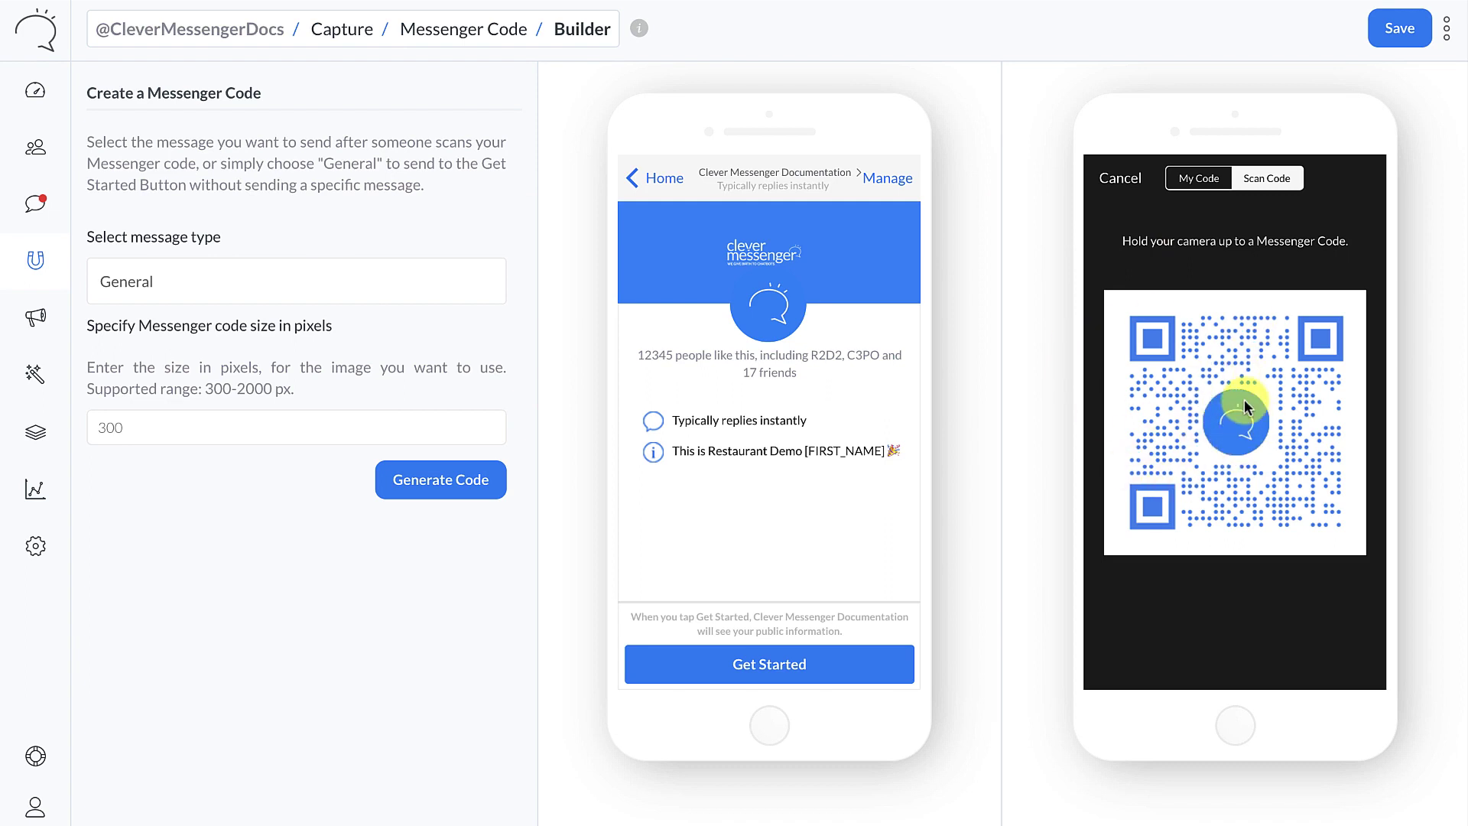
Step: Set the Messenger code's message type to Flow and select the Welcome Message flow
left_click(215, 284)
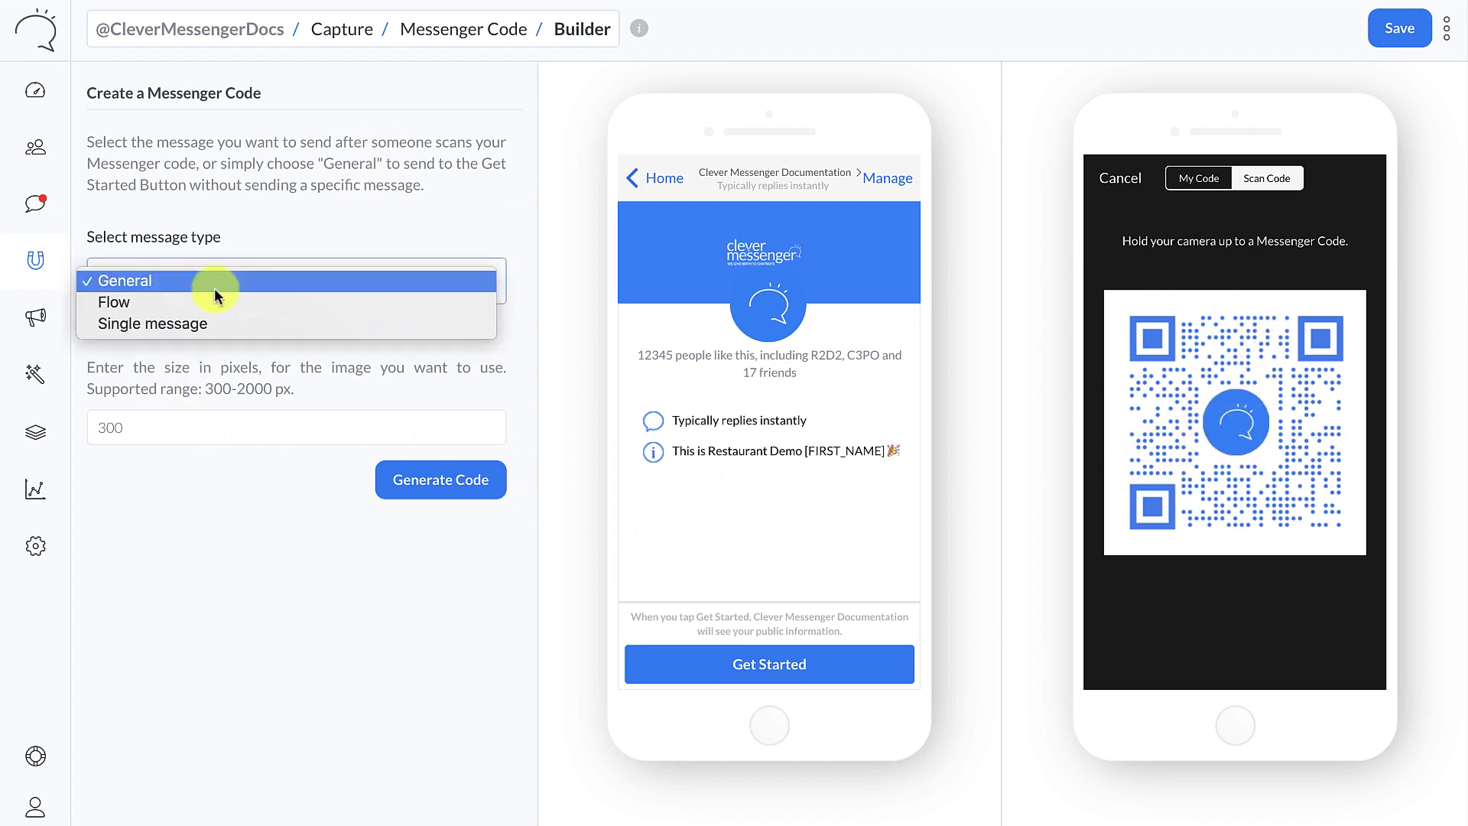
left_click(231, 306)
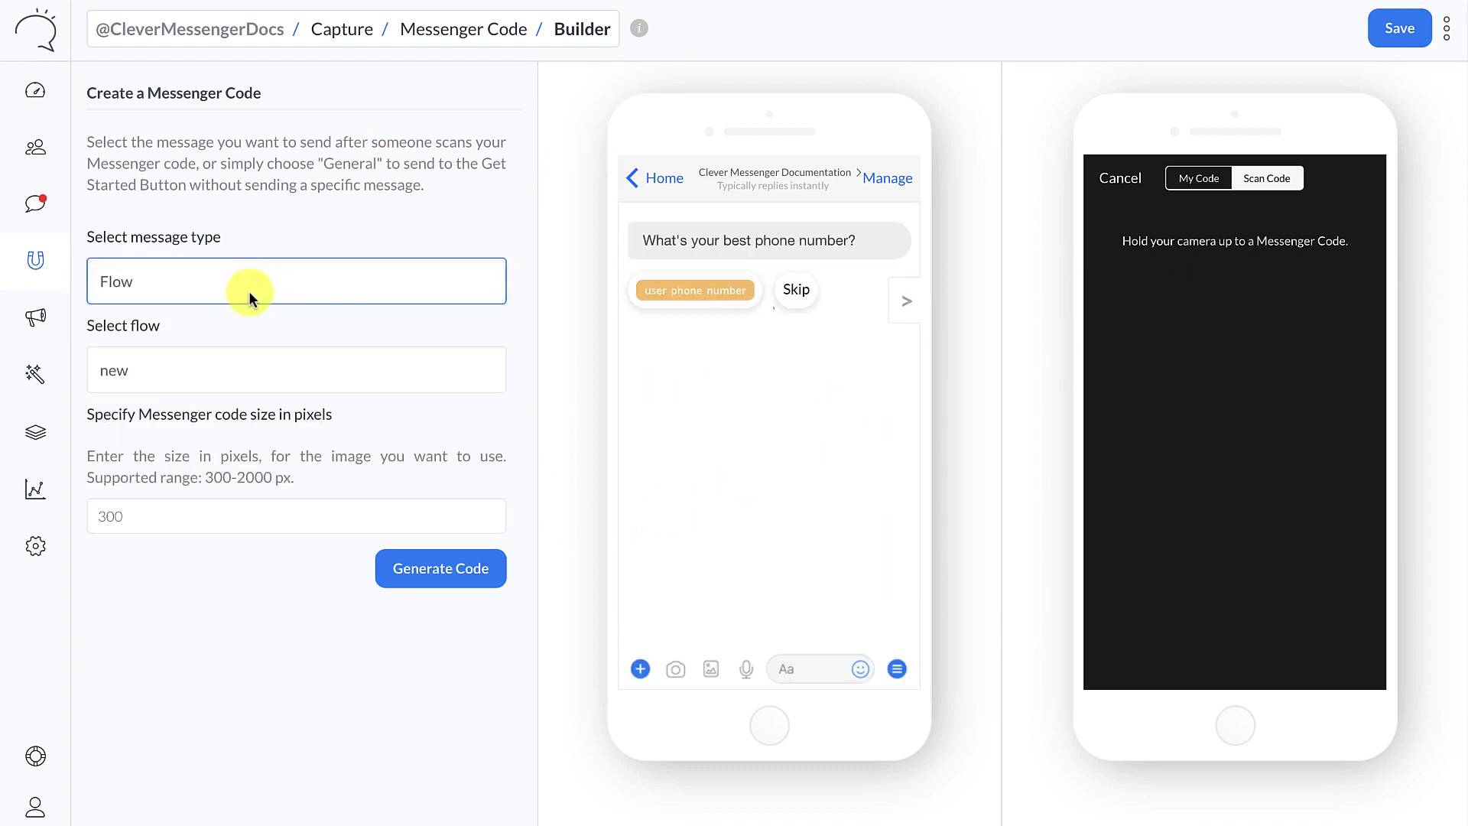
left_click(204, 371)
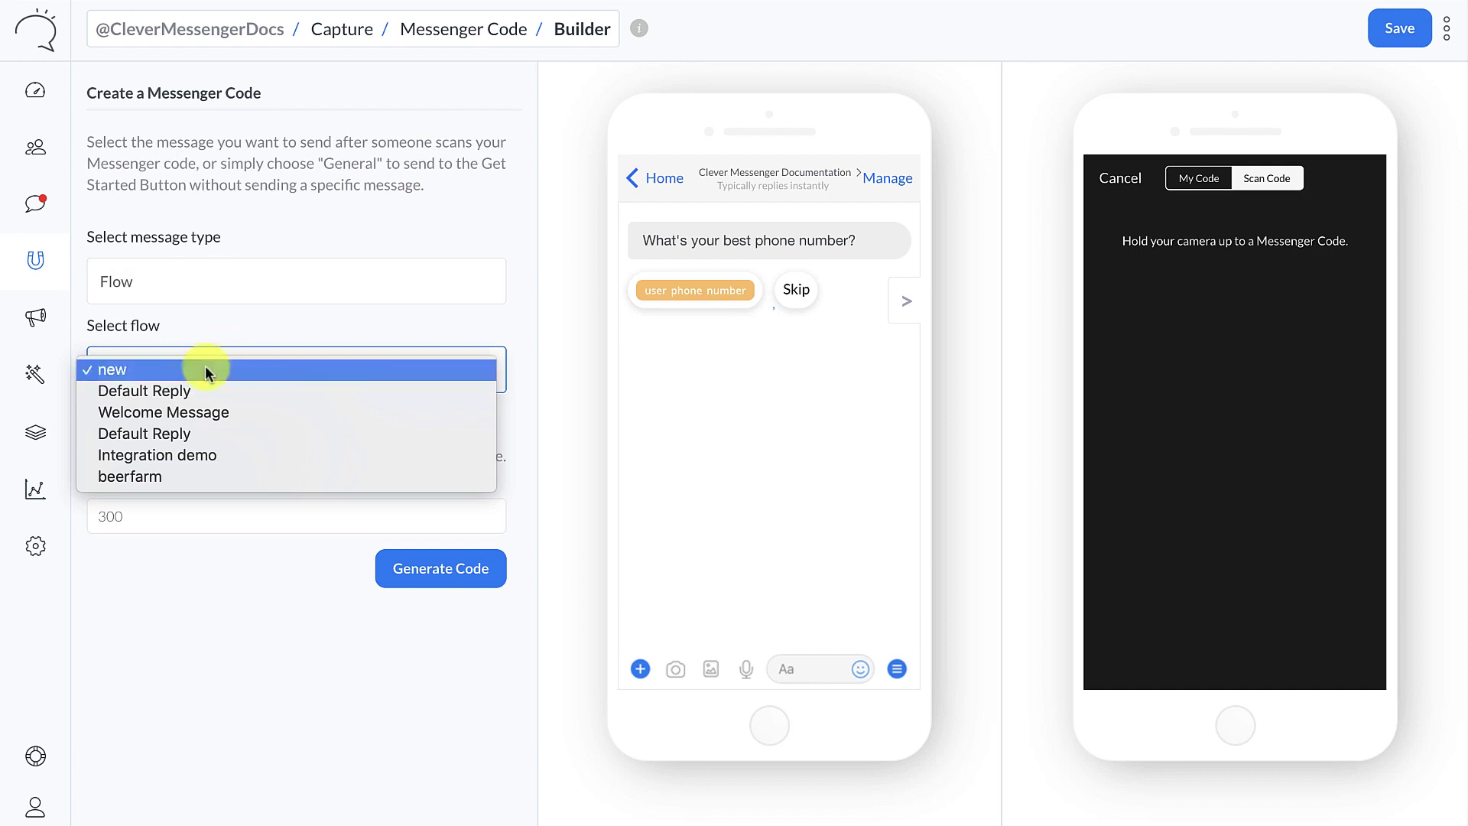
left_click(234, 417)
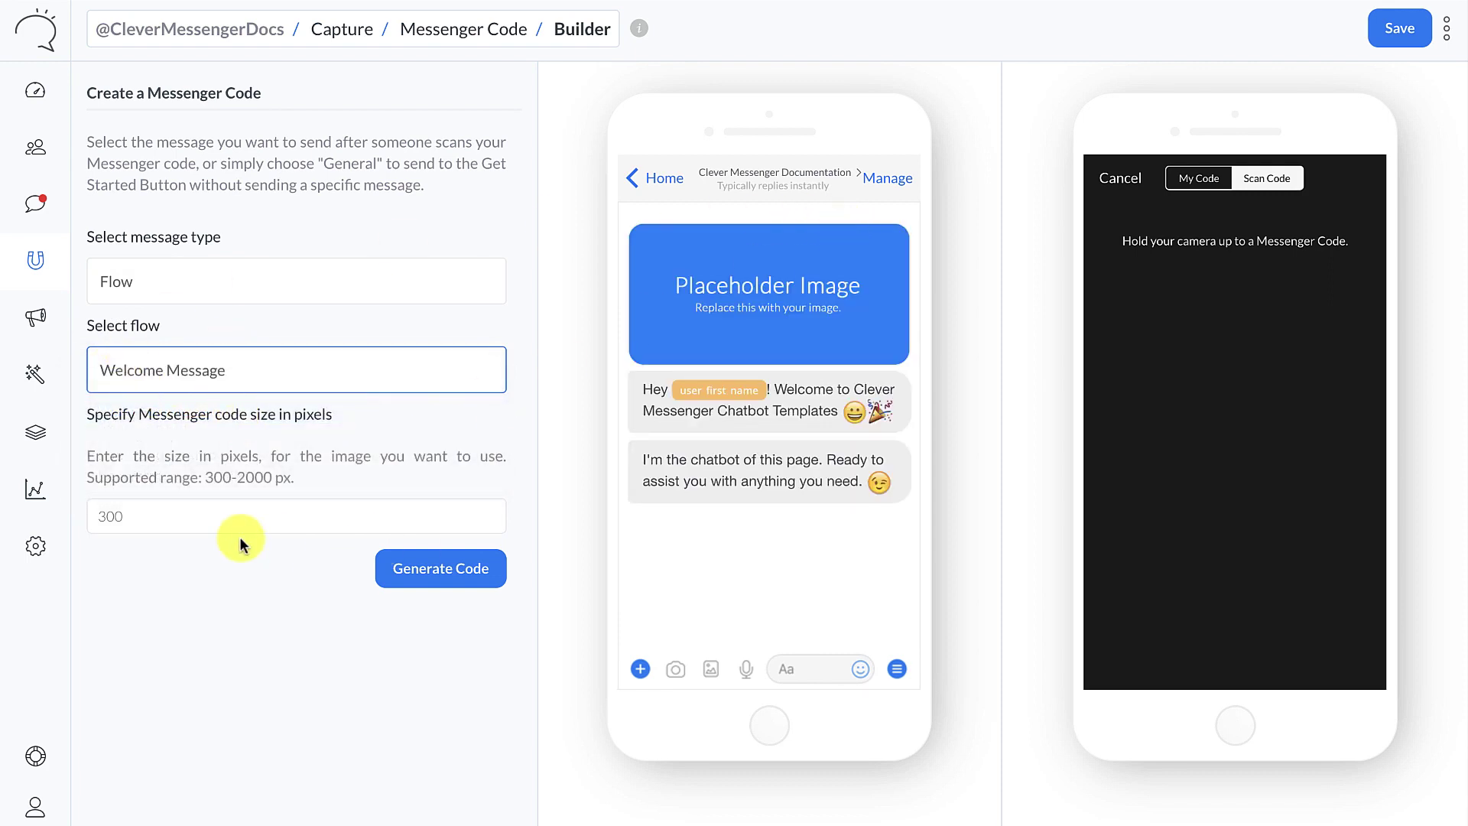
Step: Set the Messenger code size to 1000 pixels and generate the code
left_click(275, 511)
type("307")
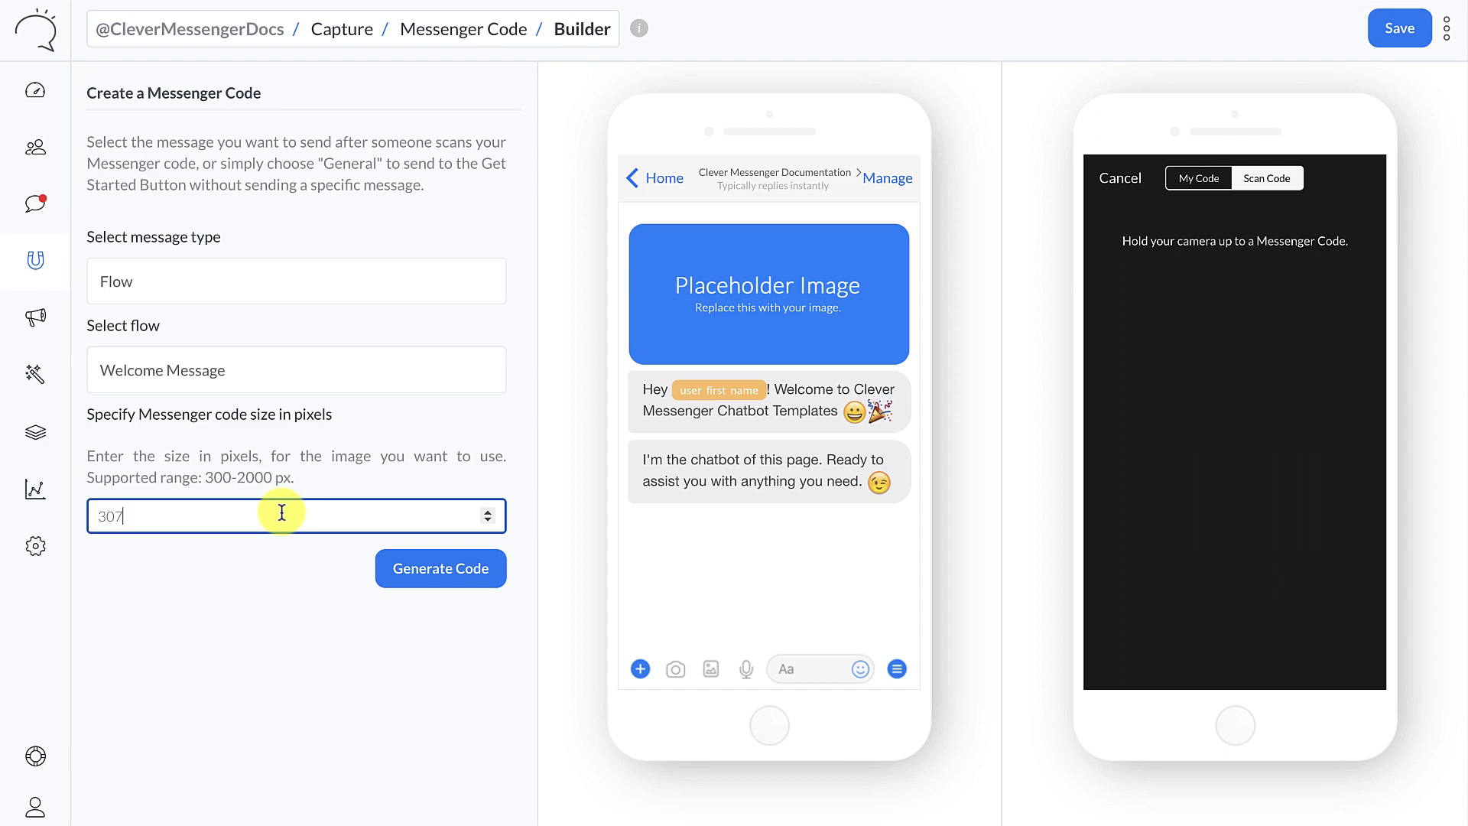
double_click(173, 511)
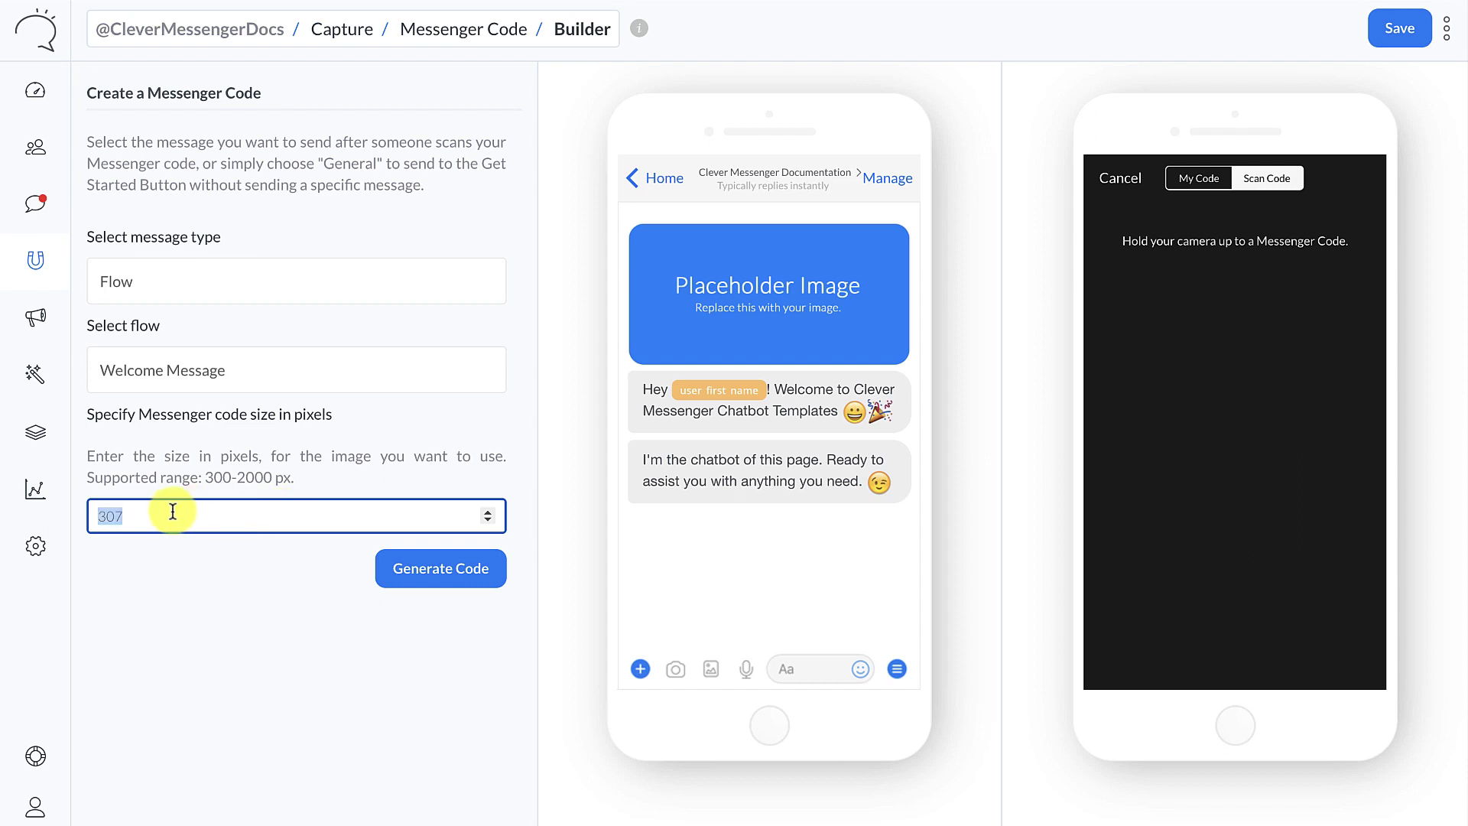
type("1000")
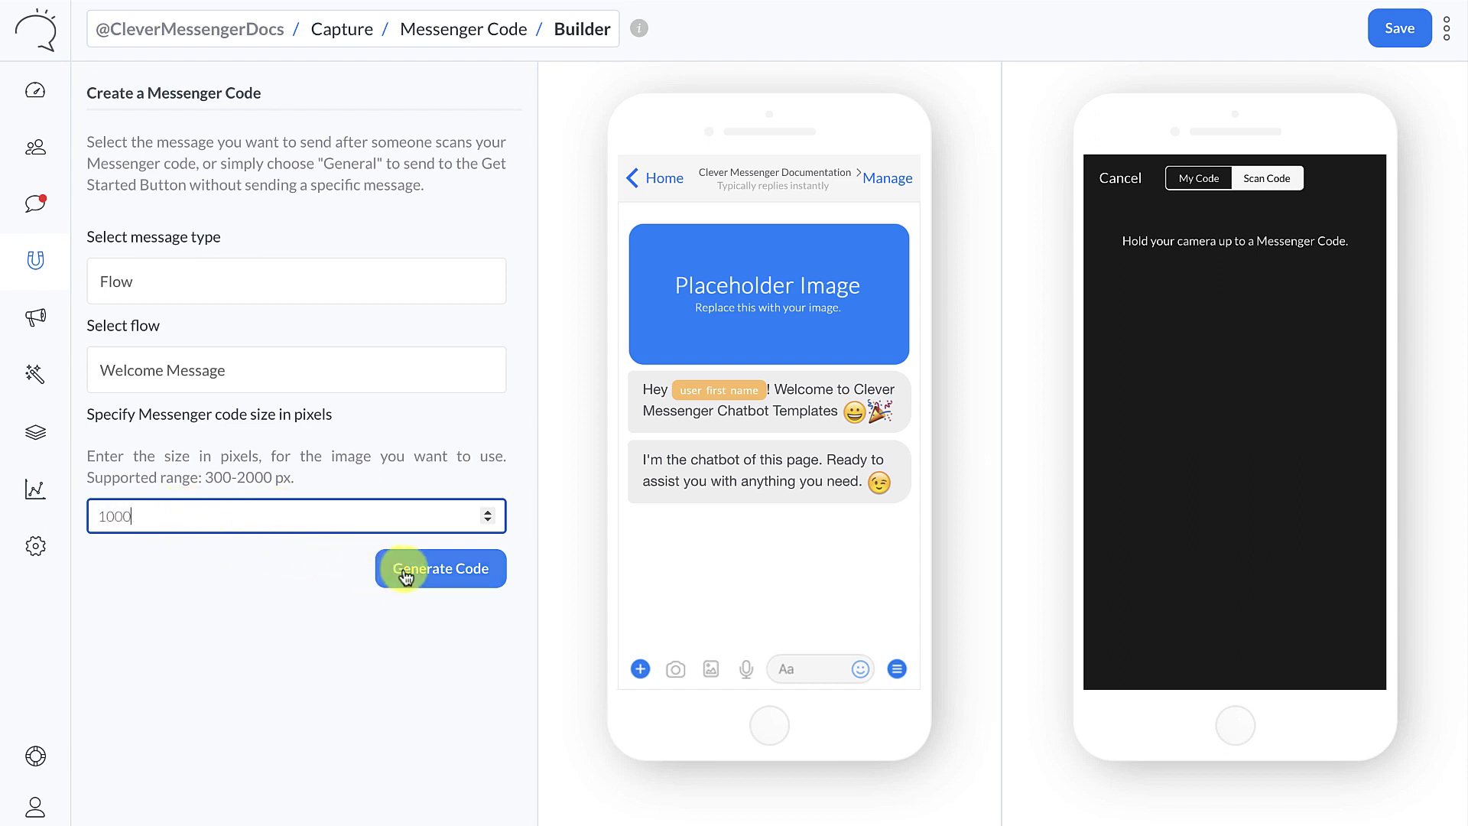
left_click(405, 577)
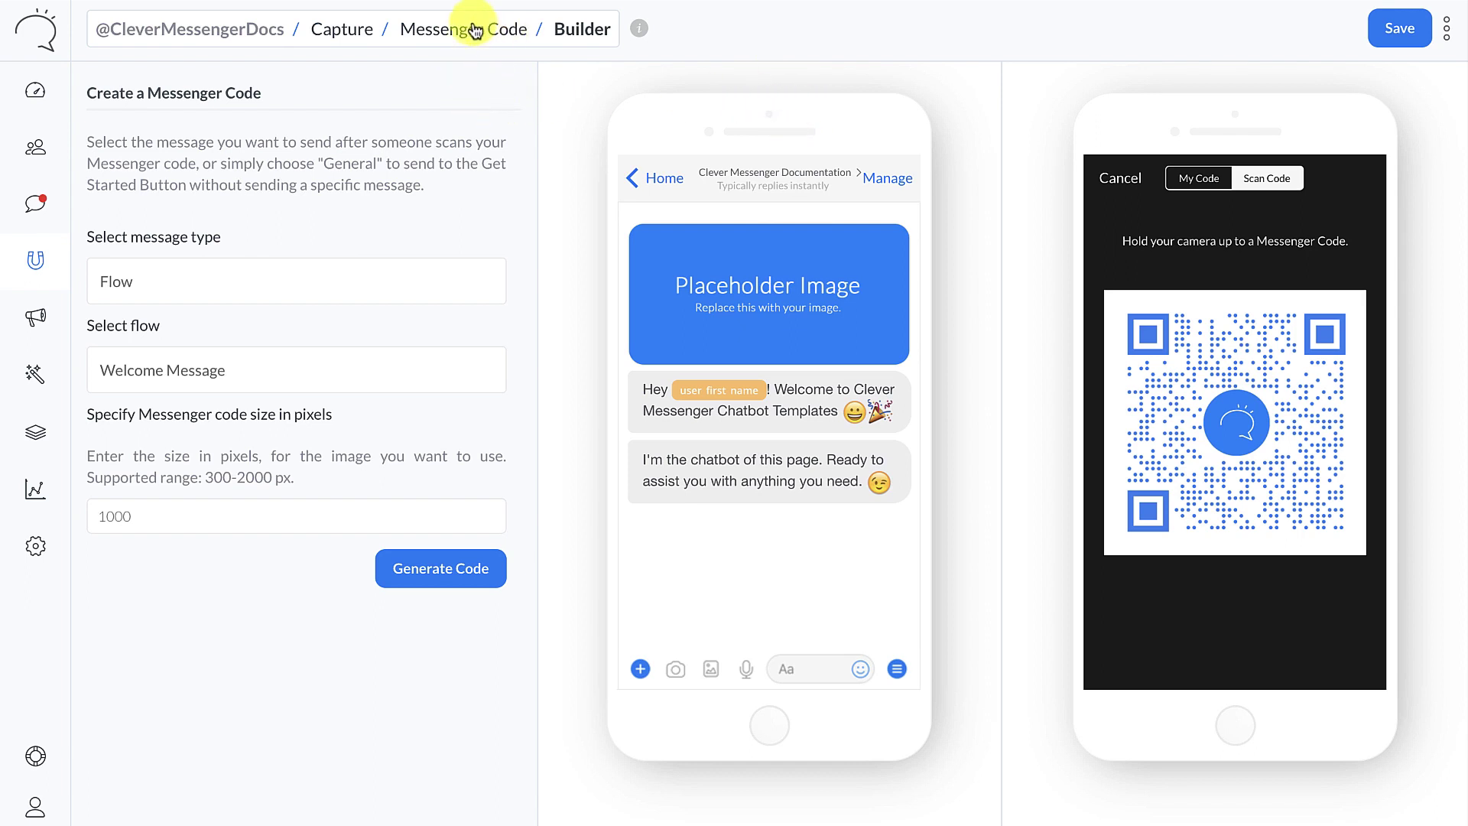
Step: Create a new post engagement named "docs de" in the Post Engagement Manager
mouse_move(35, 260)
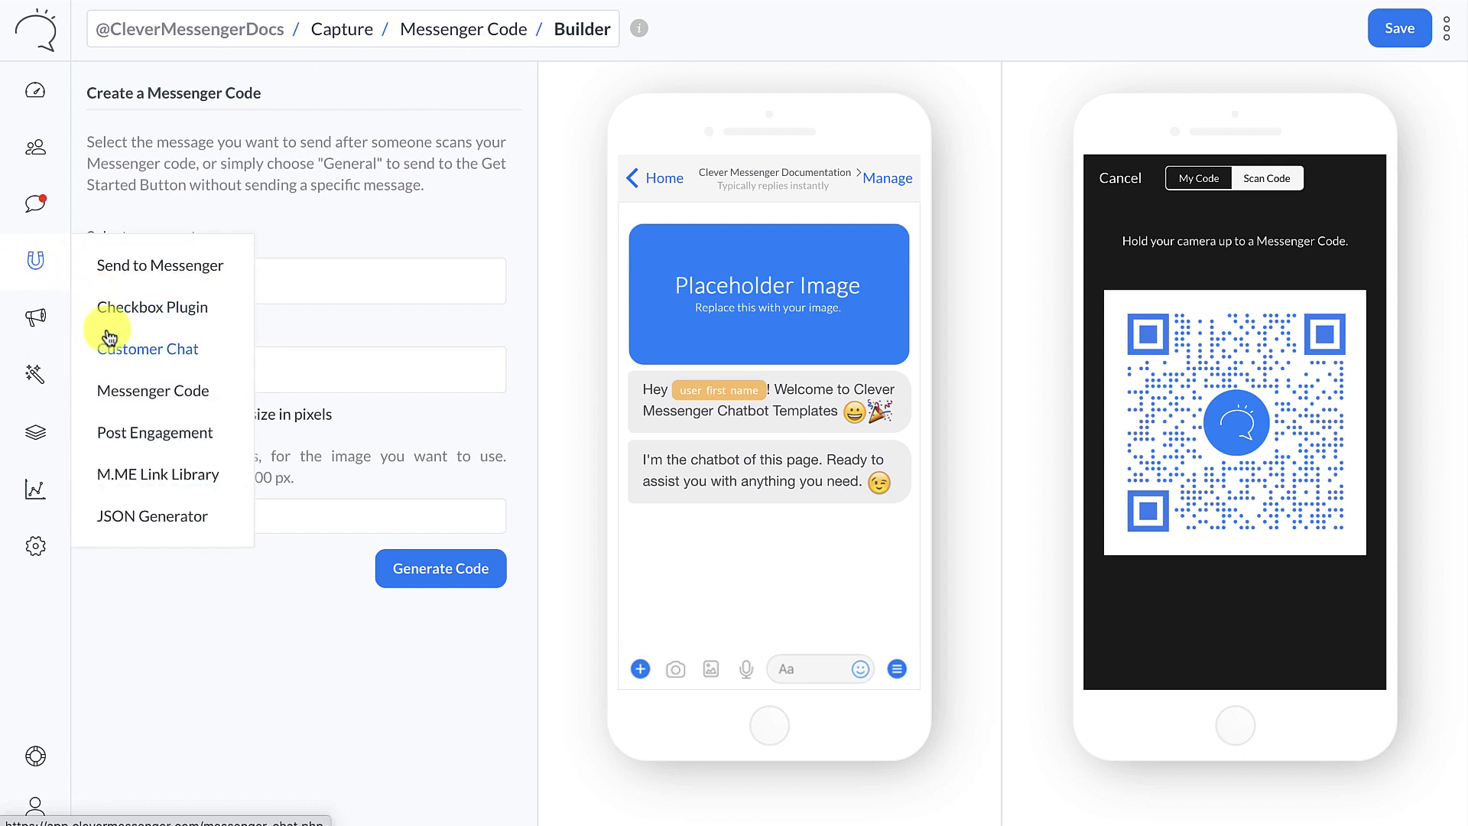
left_click(153, 430)
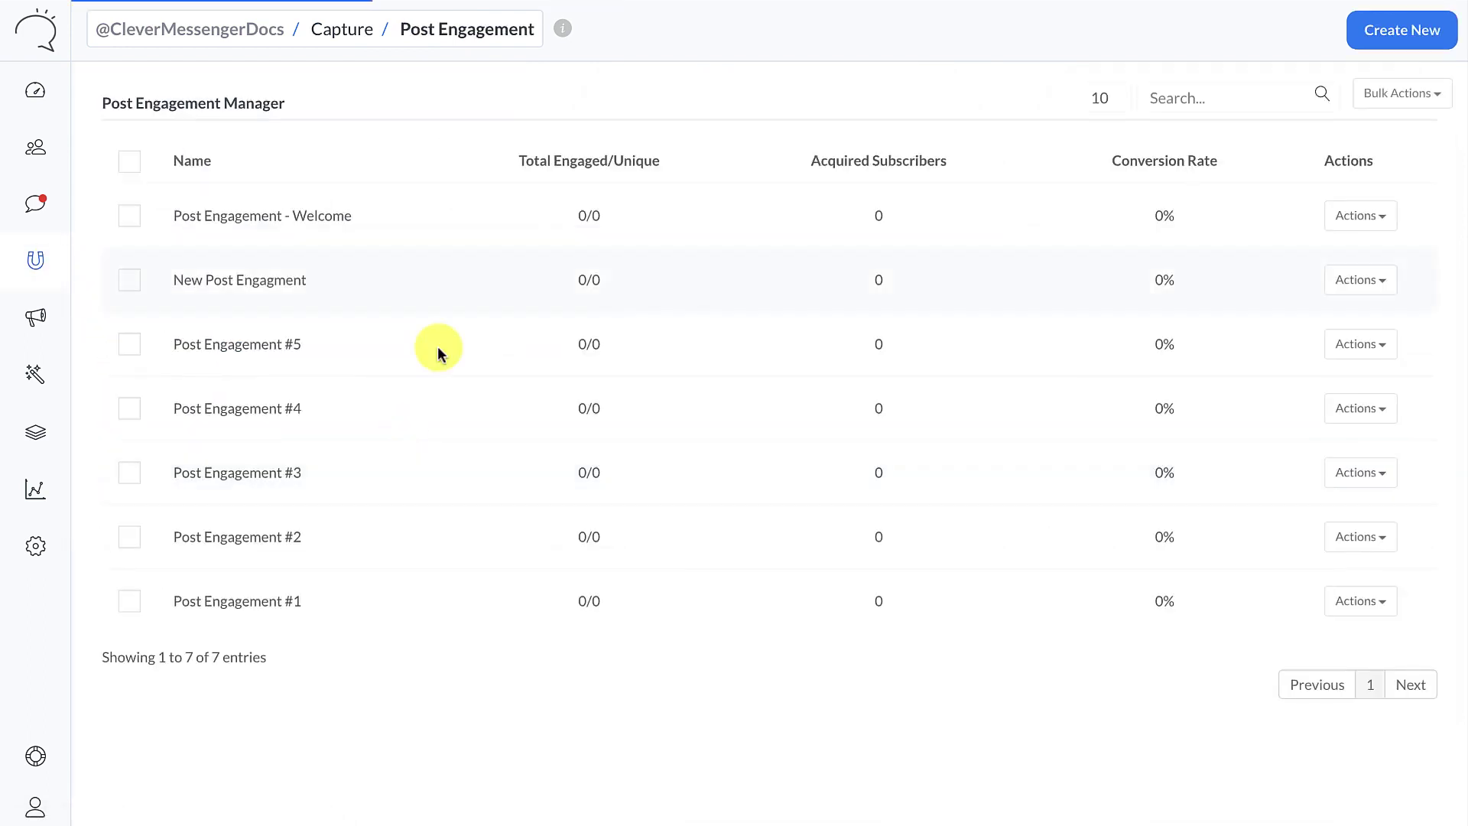
left_click(1386, 39)
type("docs de")
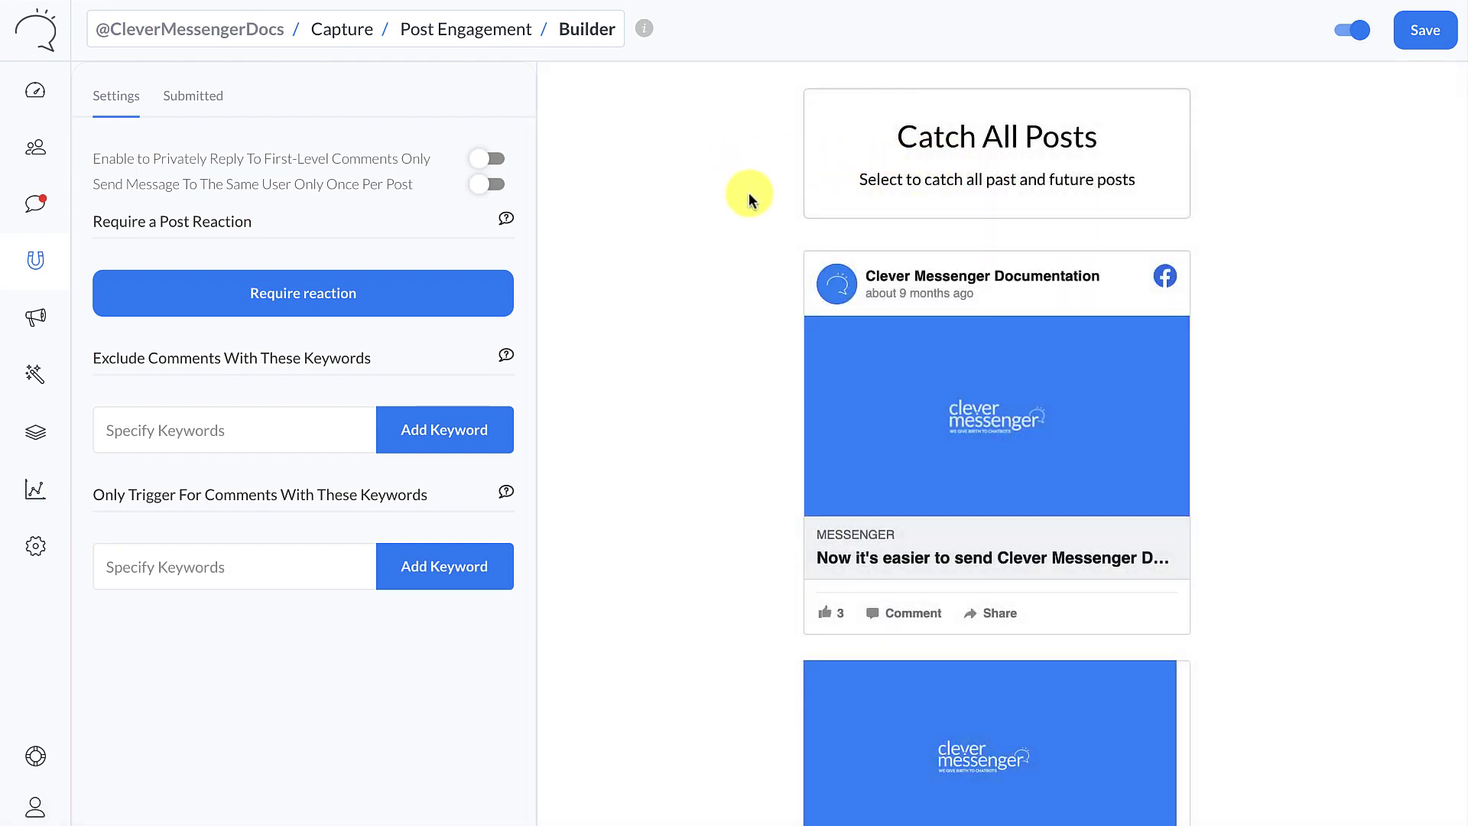
Step: Select the first two page posts as triggers for the post engagement
scroll(864, 266, "down", 5)
scroll(841, 323, "up", 5)
left_click(971, 478)
scroll(988, 512, "down", 3)
left_click(987, 512)
scroll(974, 538, "down", 3)
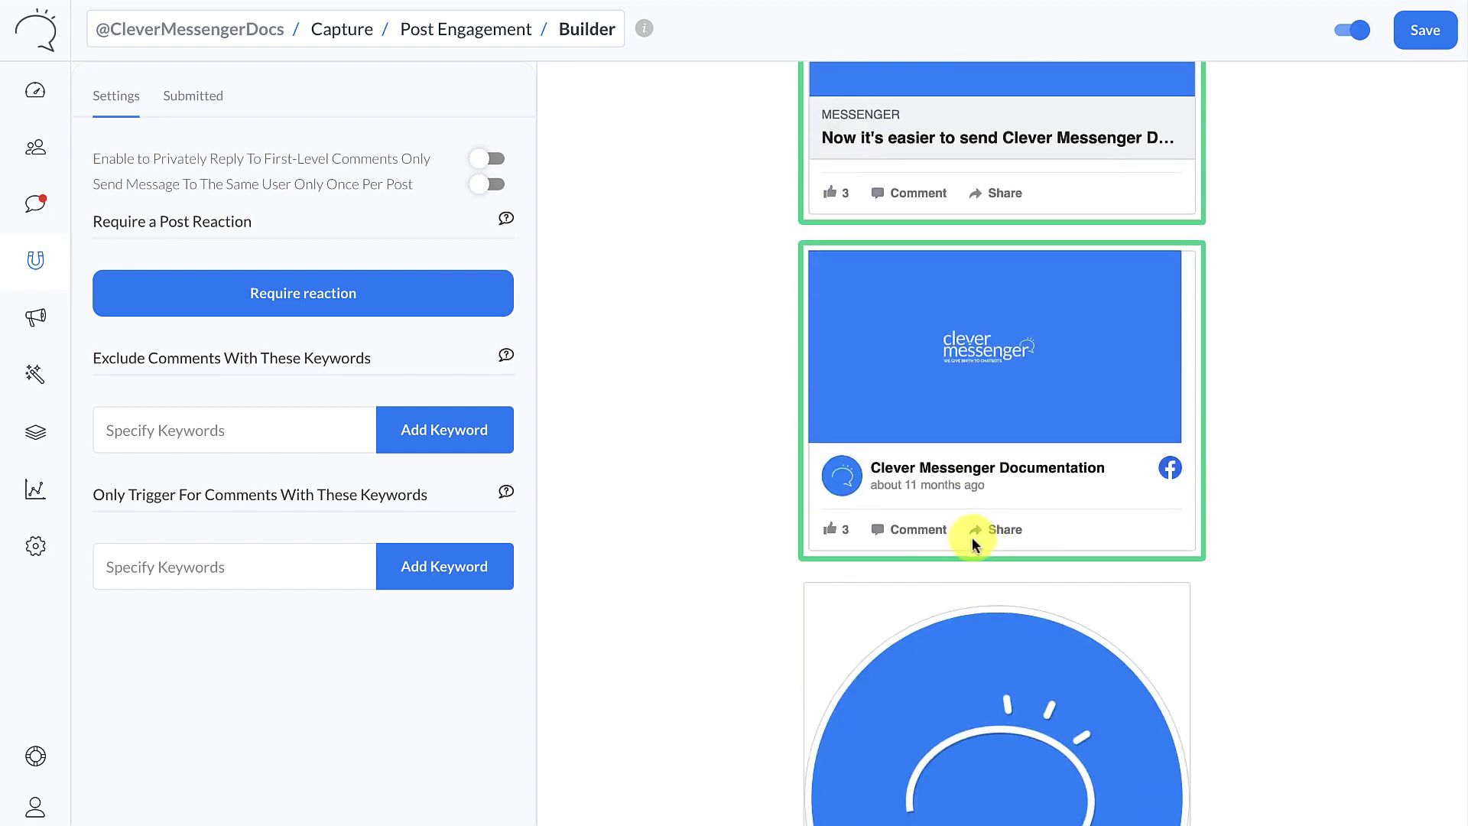
Step: Try the Catch All Posts option for all past and future posts, and turn it off again
scroll(969, 535, "up", 5)
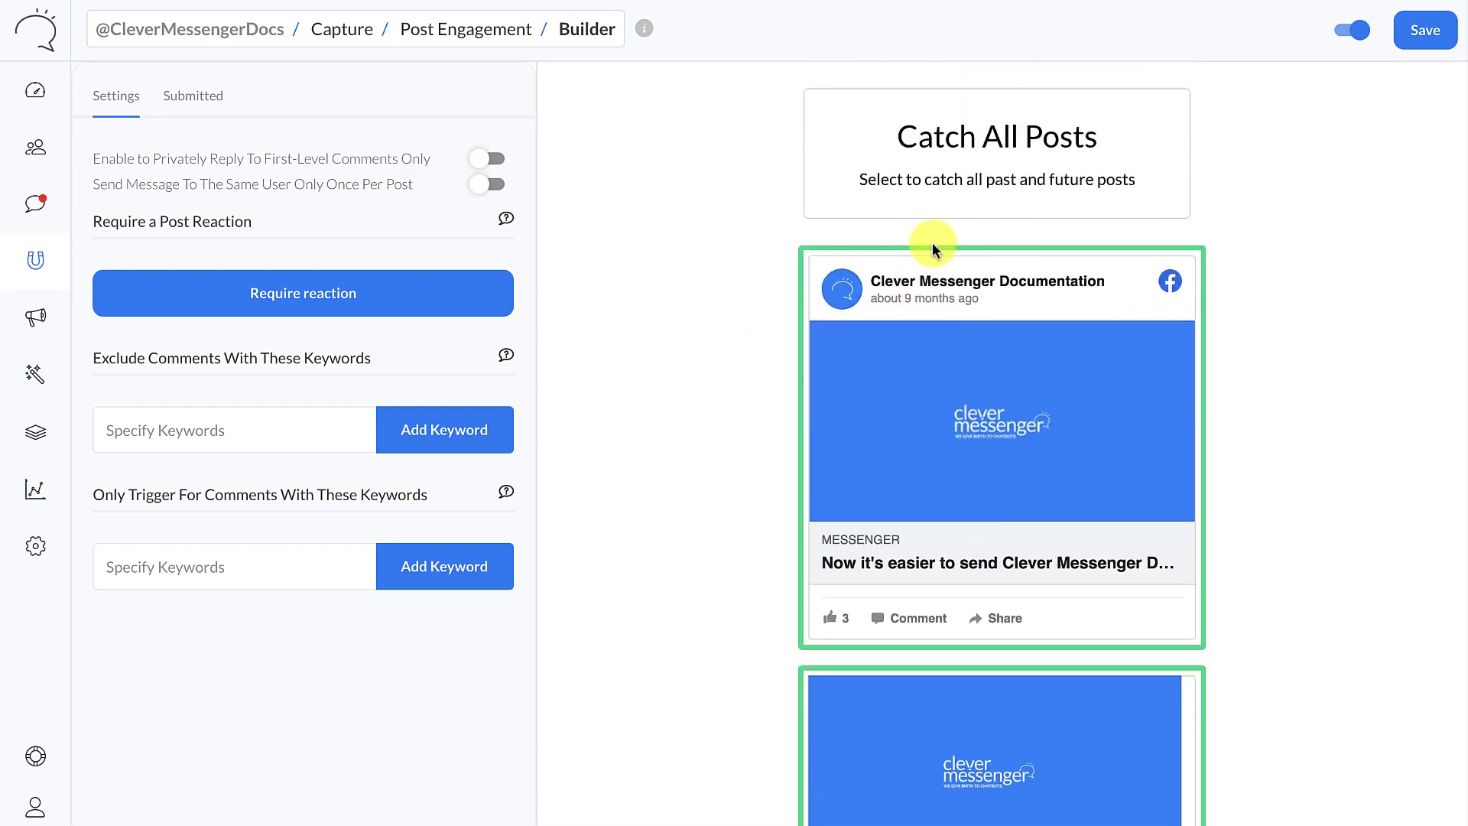
left_click(909, 214)
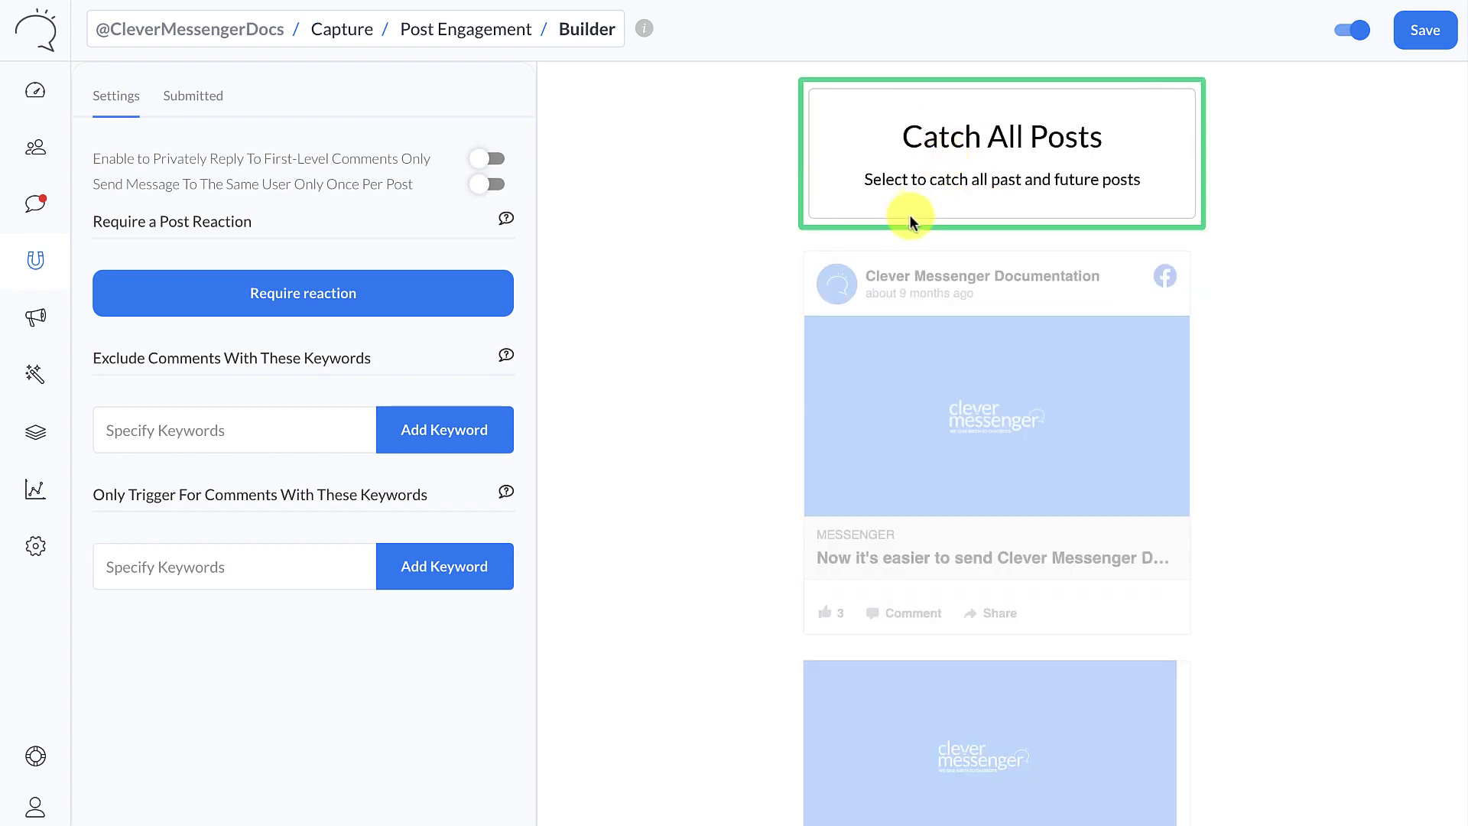
left_click(920, 197)
Step: Select the individual posts from about 9 and 11 months ago again for the post engagement
left_click(833, 401)
scroll(841, 405, "down", 4)
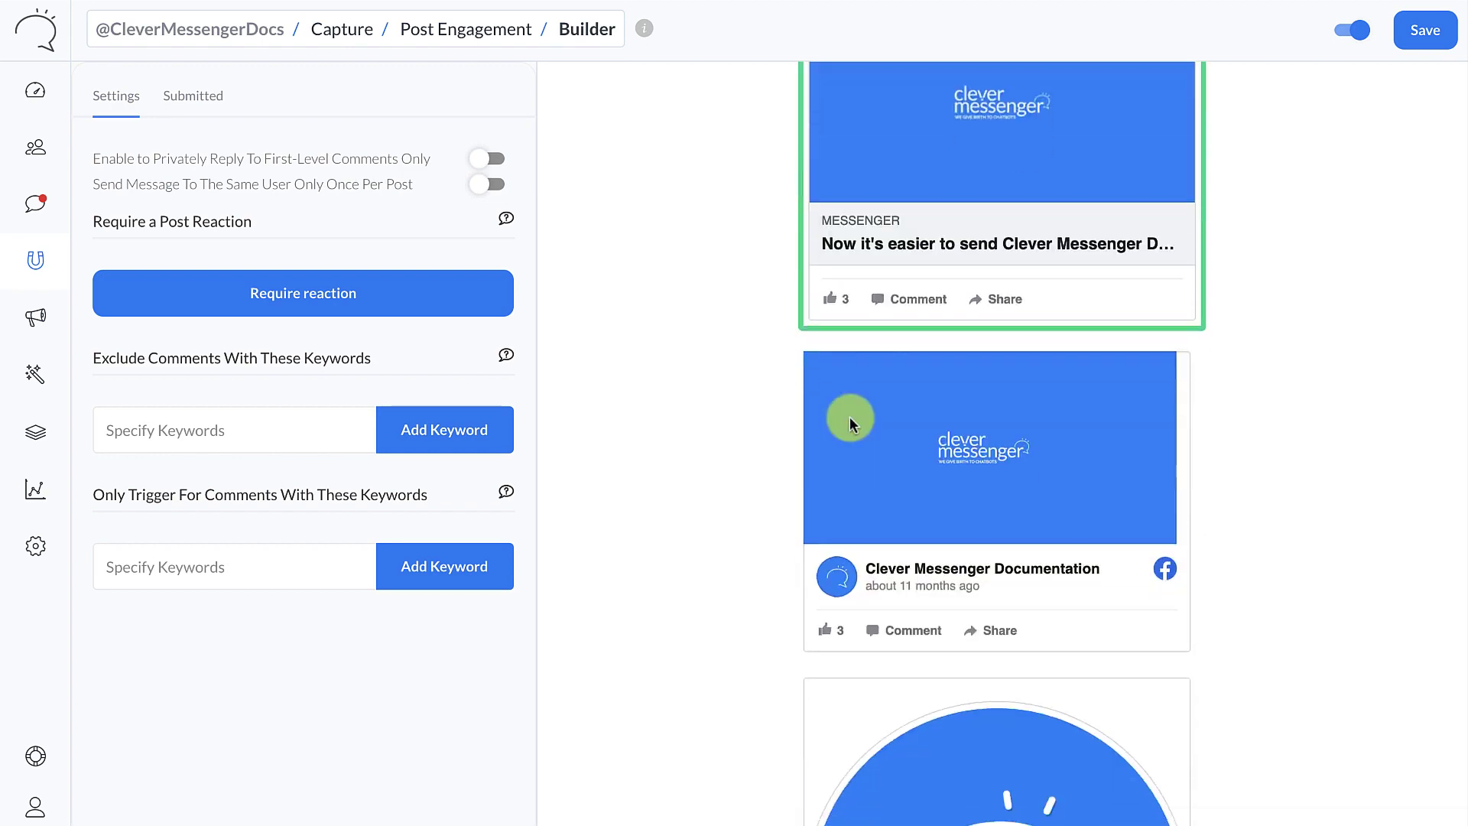
left_click(850, 416)
scroll(850, 416, "down", 1)
Step: Require a love or like post reaction for the post engagement
left_click(305, 294)
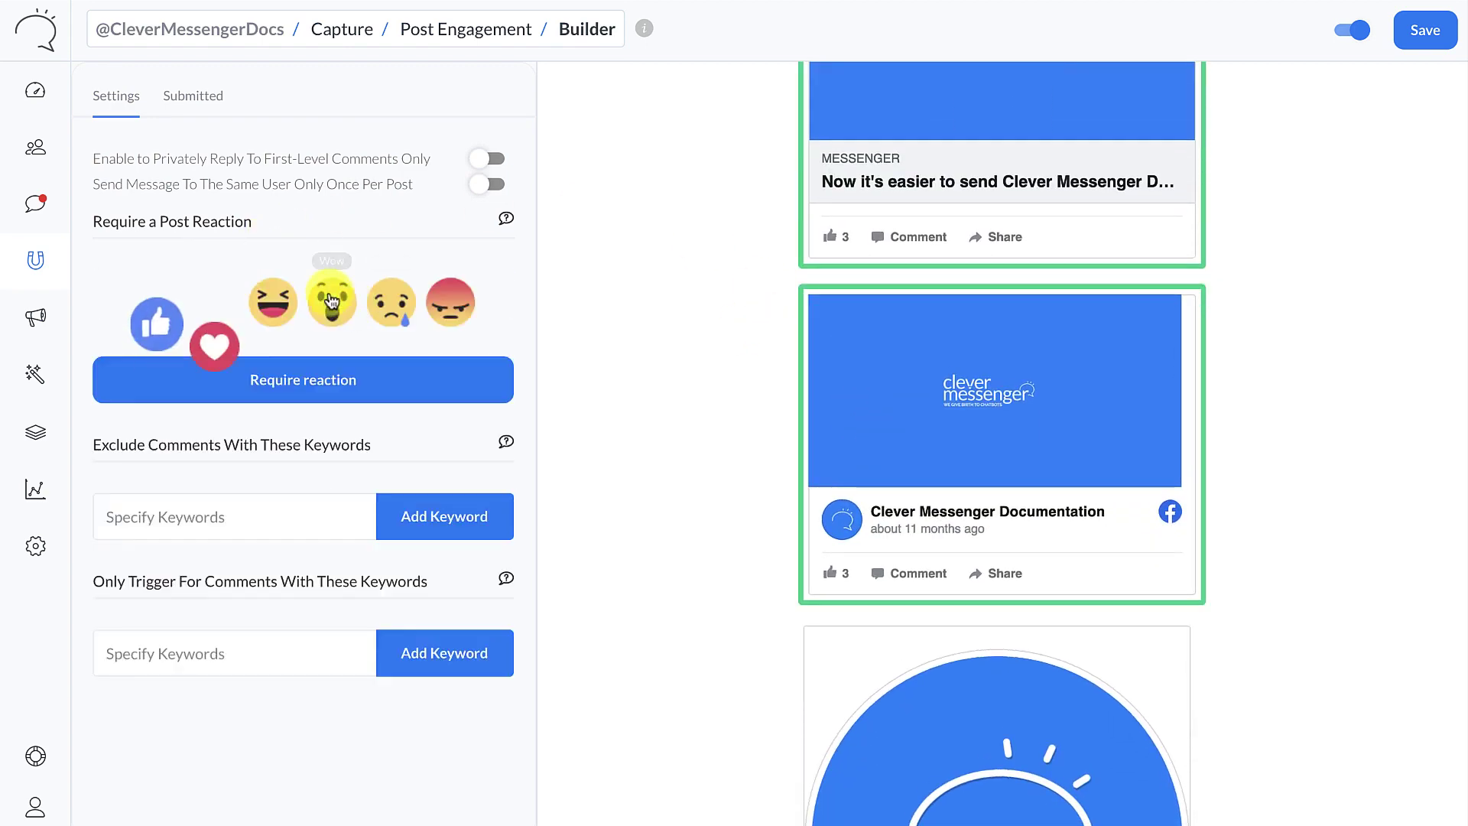
left_click(213, 302)
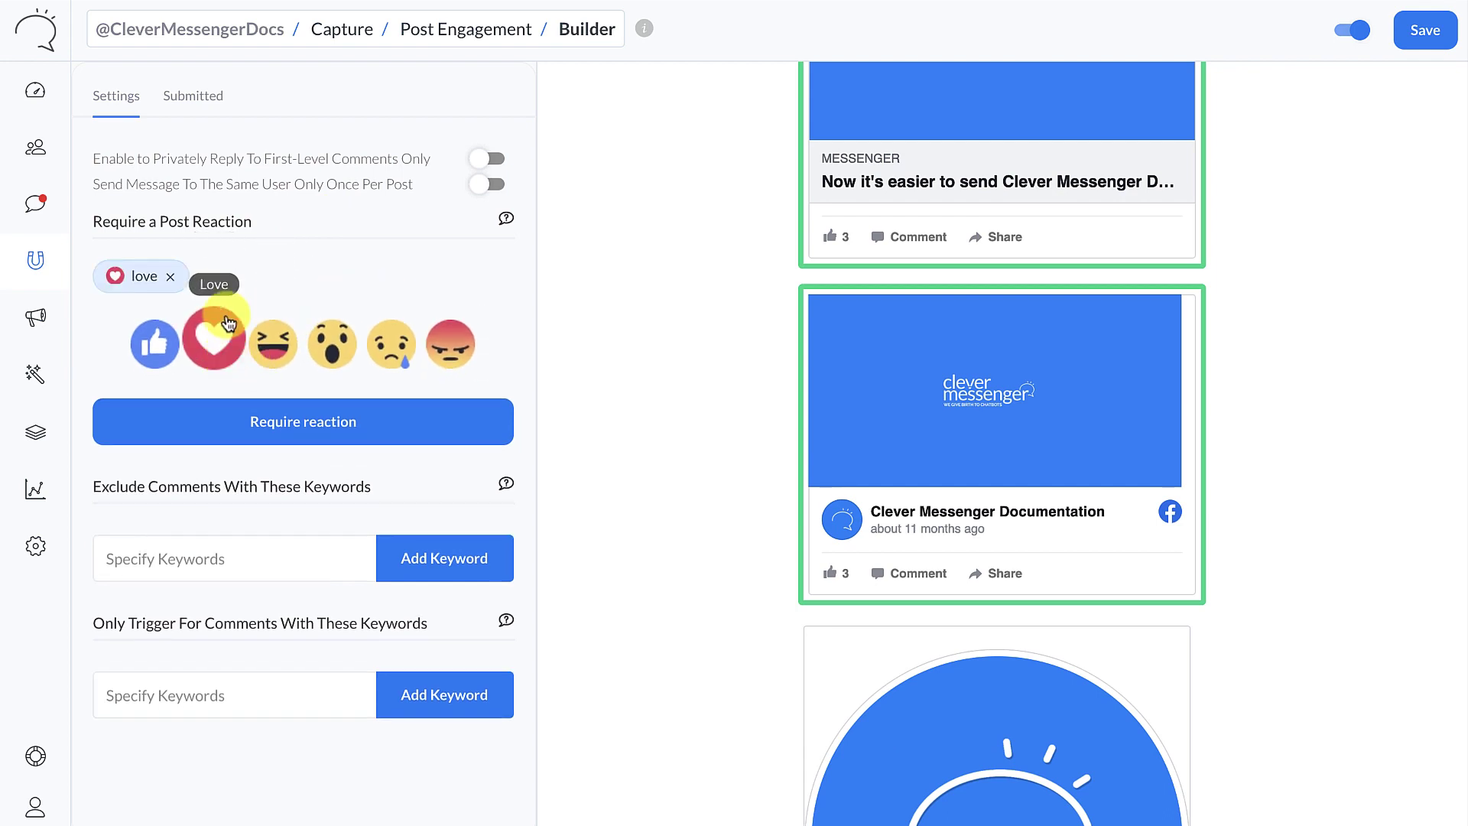
left_click(158, 355)
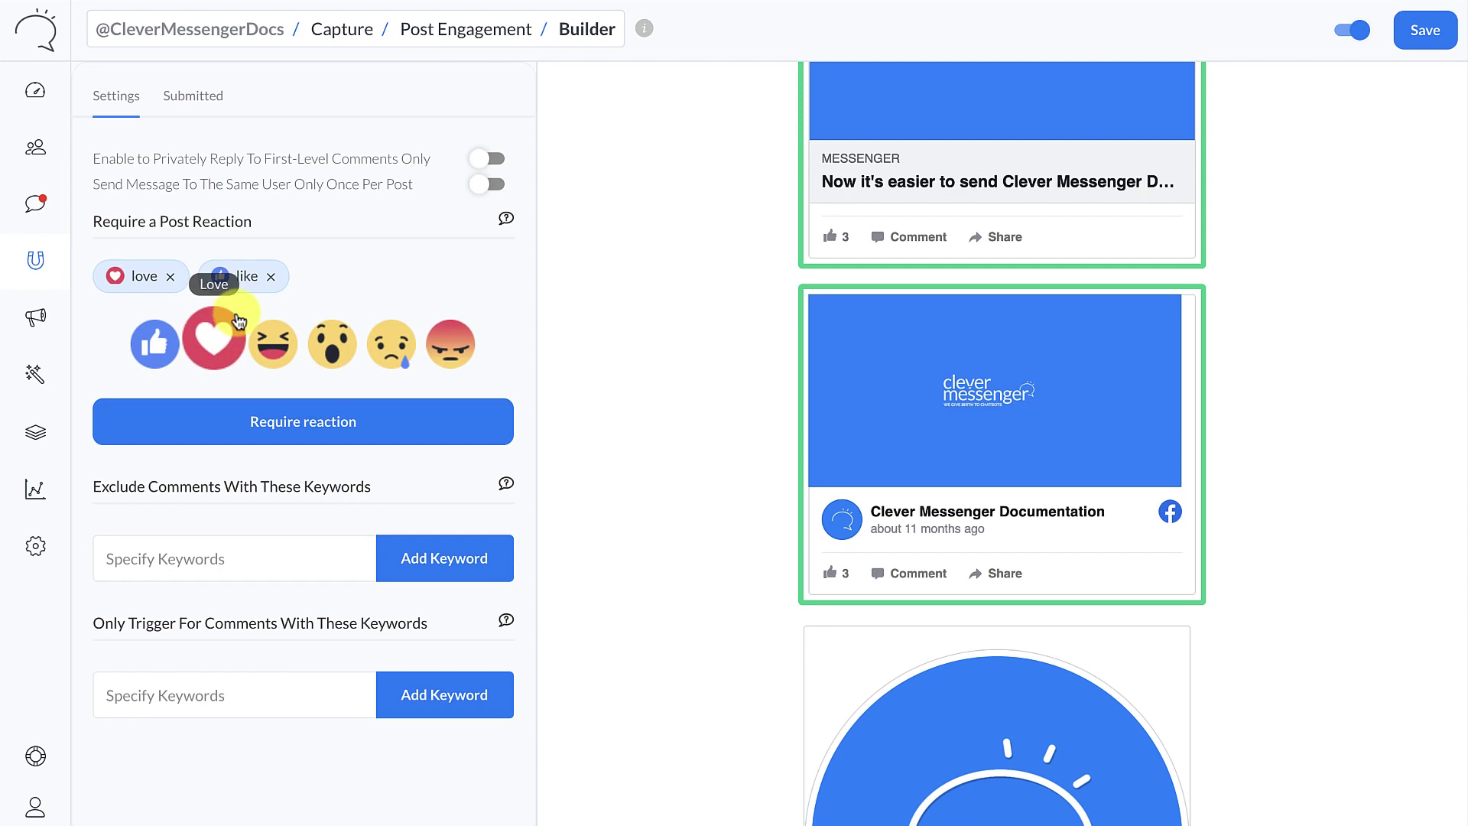
scroll(317, 516, "down", 1)
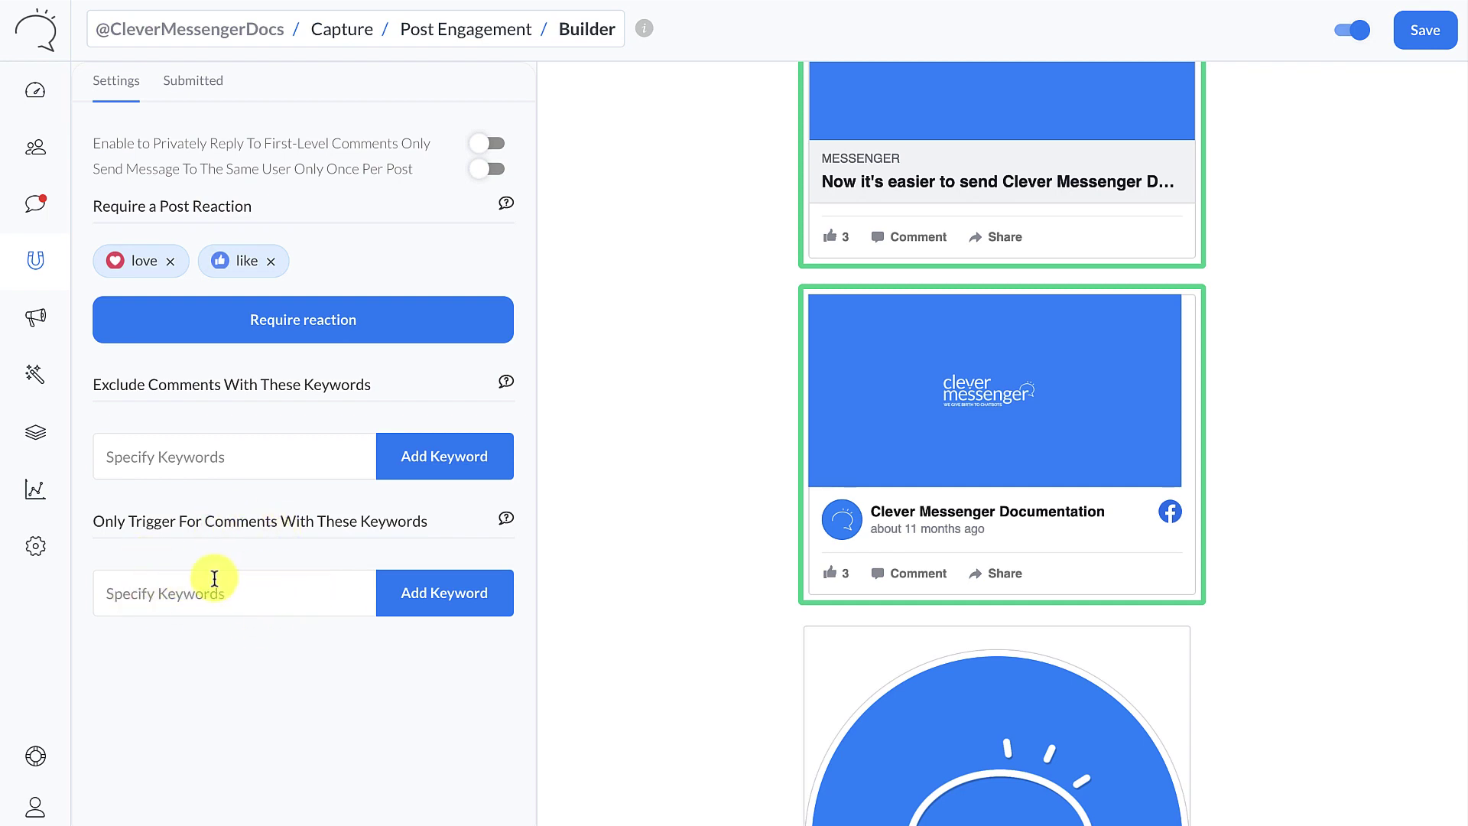
Step: Open the post engagement's submission settings and place the cursor in the private reply message
scroll(297, 493, "up", 1)
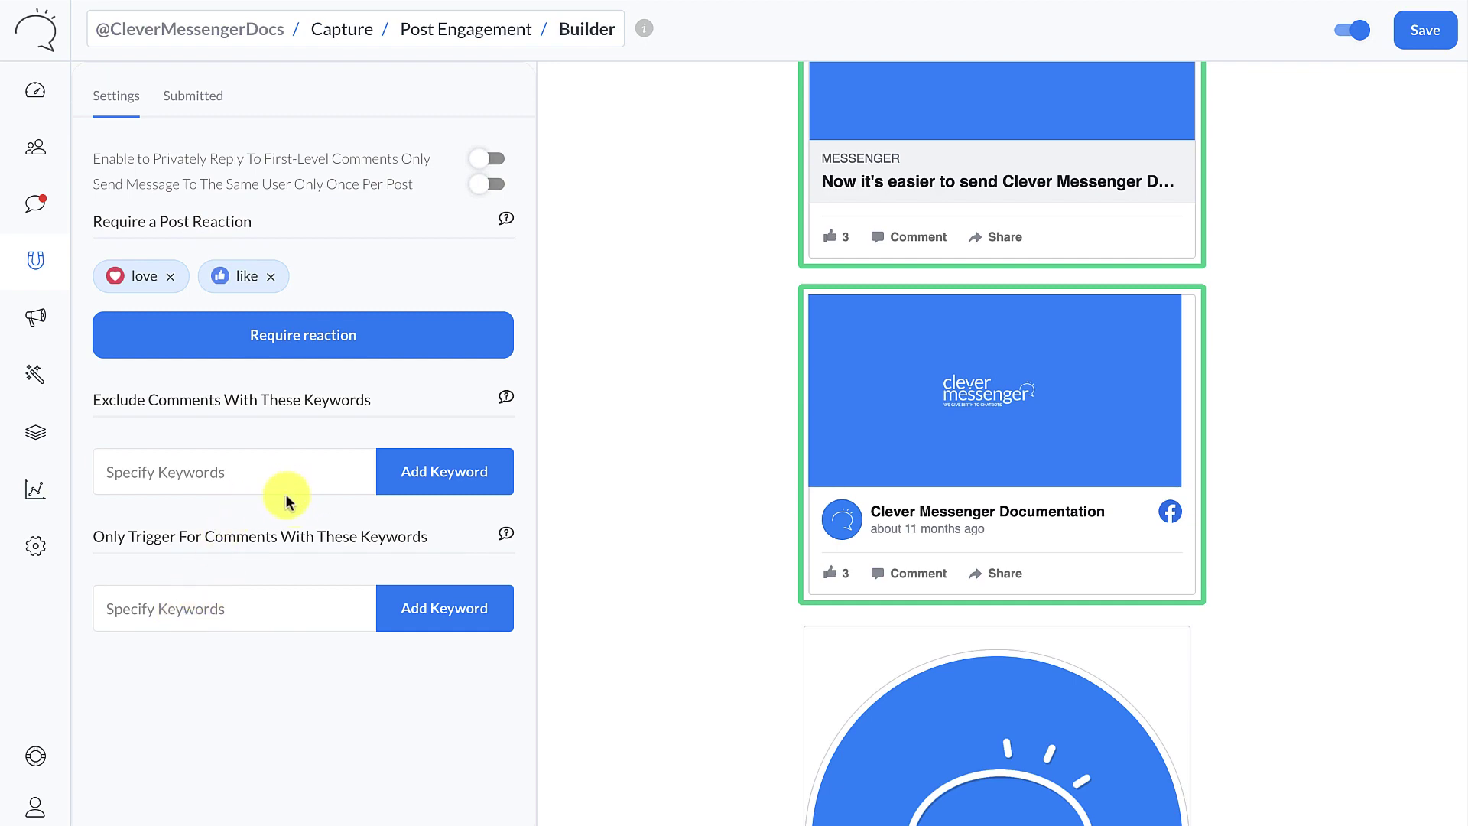
scroll(1080, 521, "up", 5)
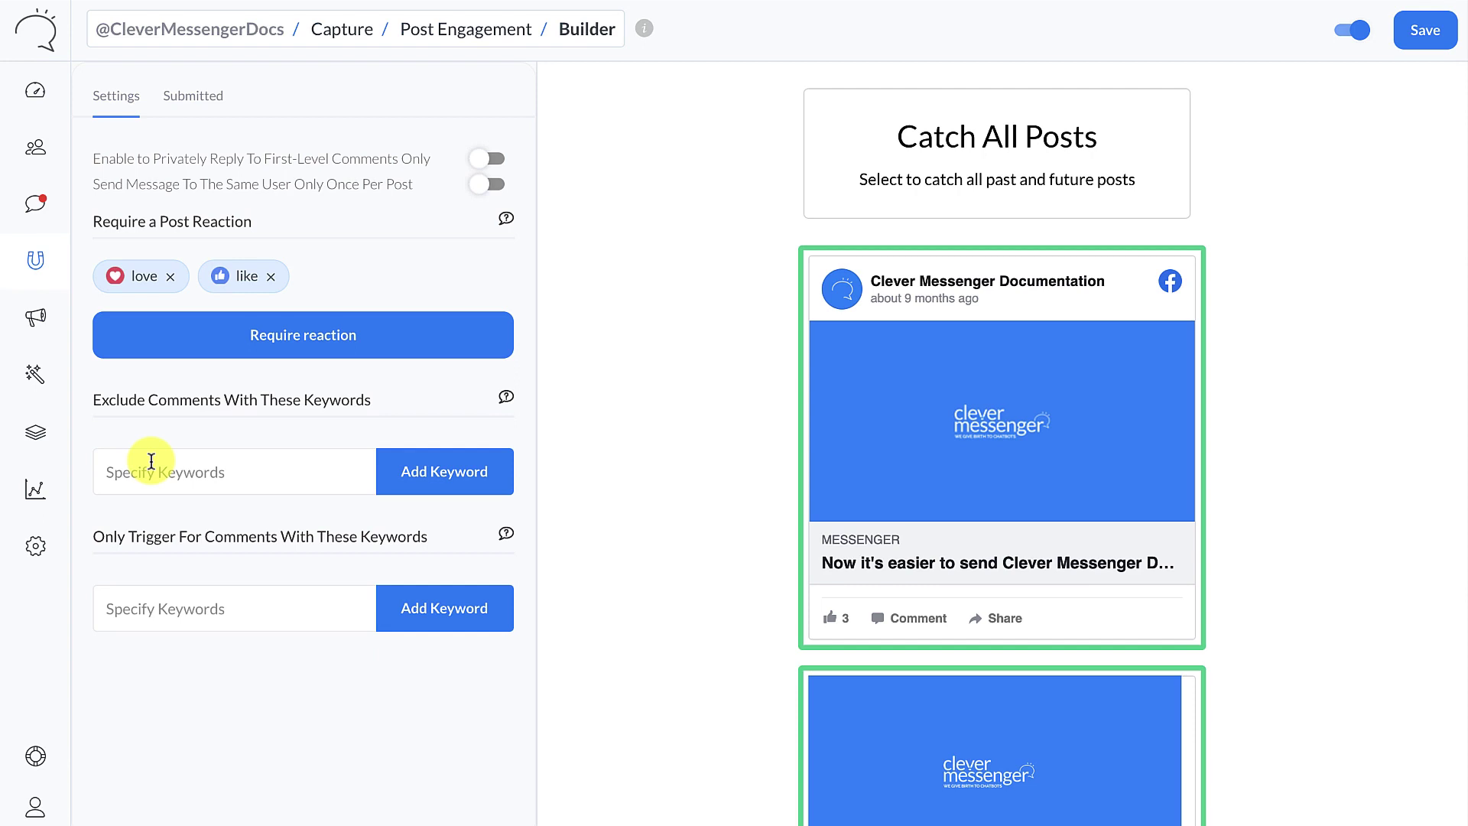
left_click(203, 101)
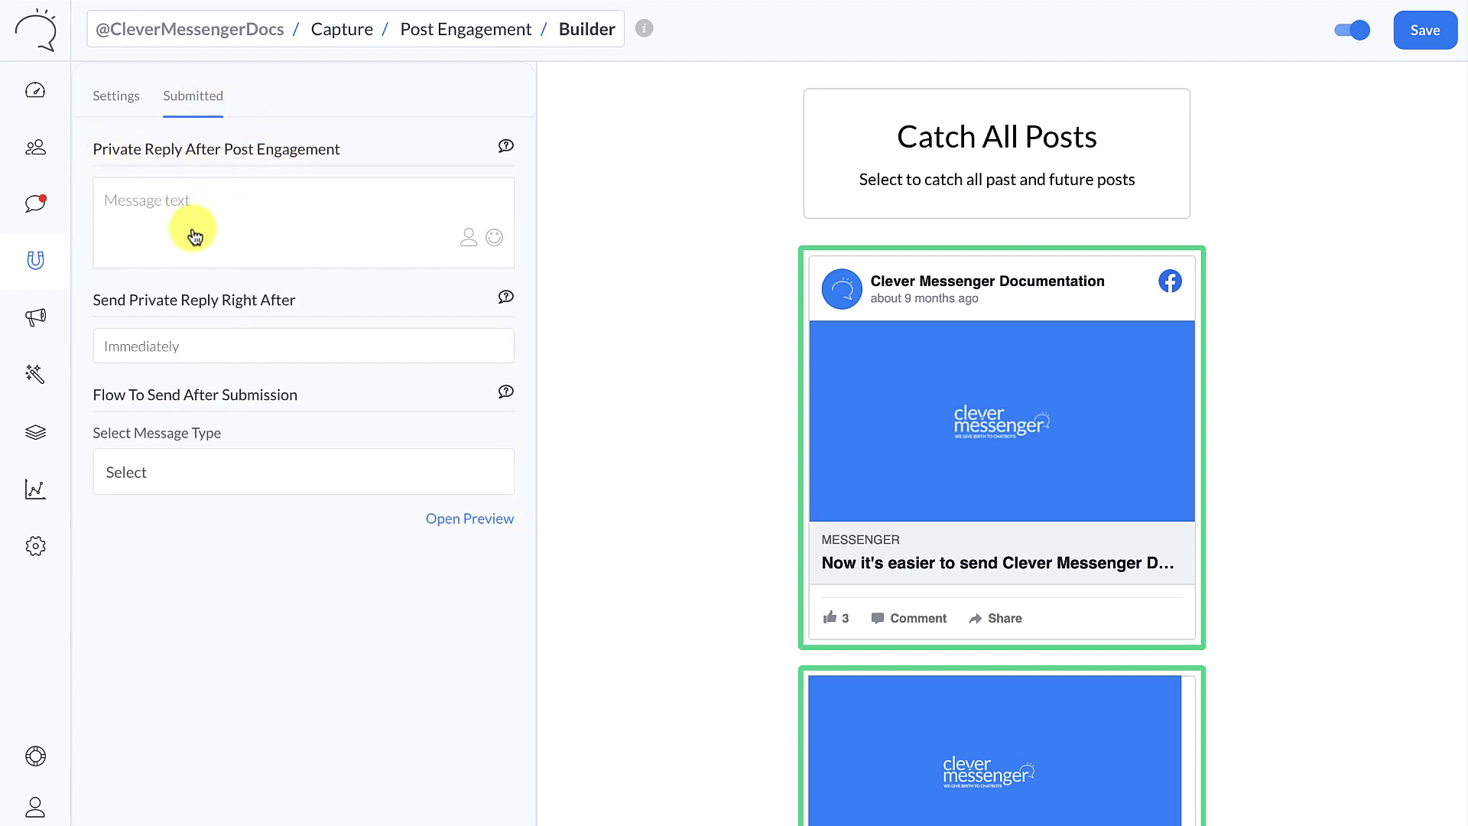
left_click(342, 242)
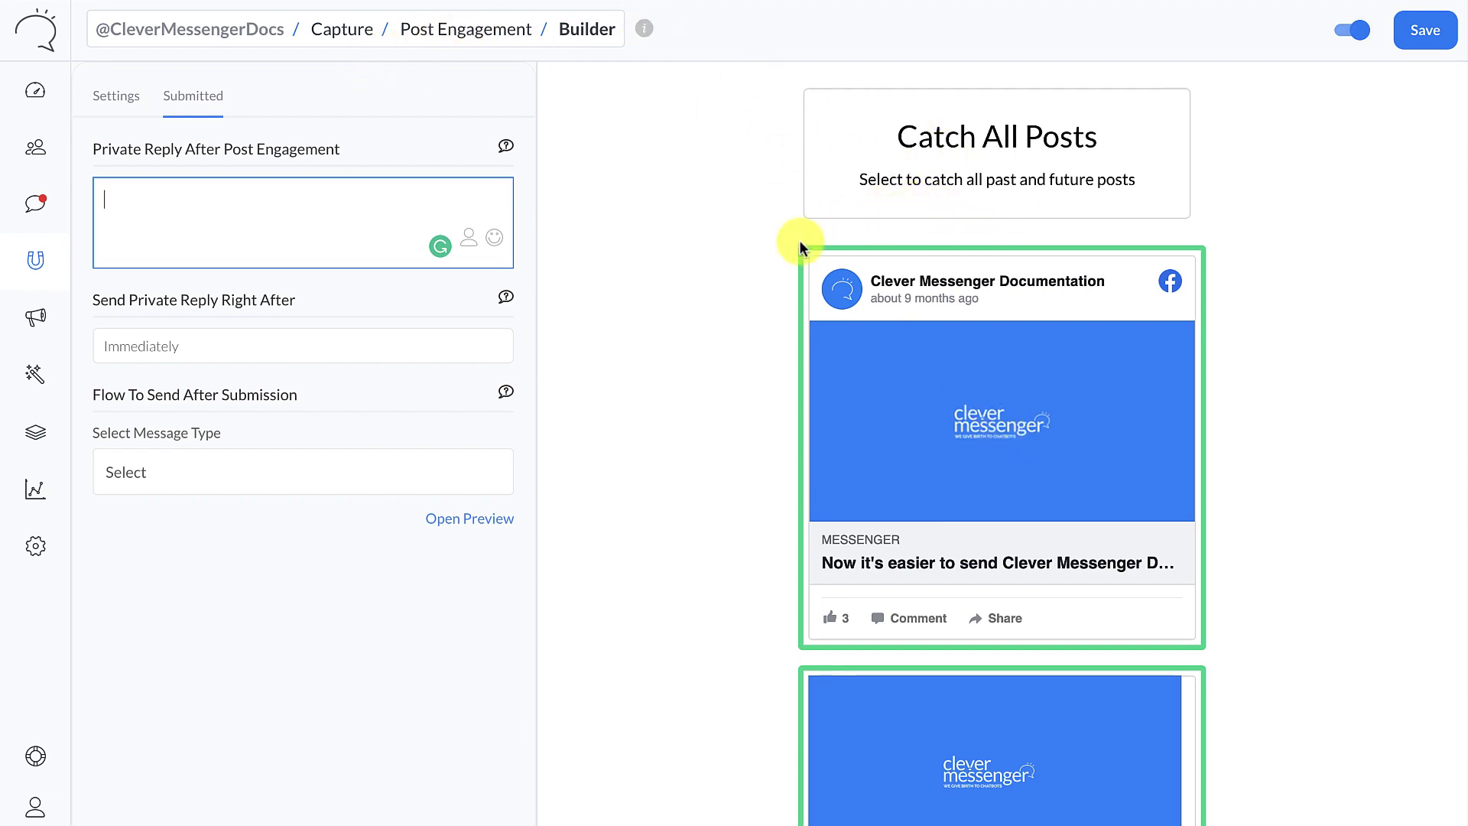
Step: Open the M.ME Link Library and preview the "Ask for phone number #1" message
mouse_move(36, 260)
left_click(186, 469)
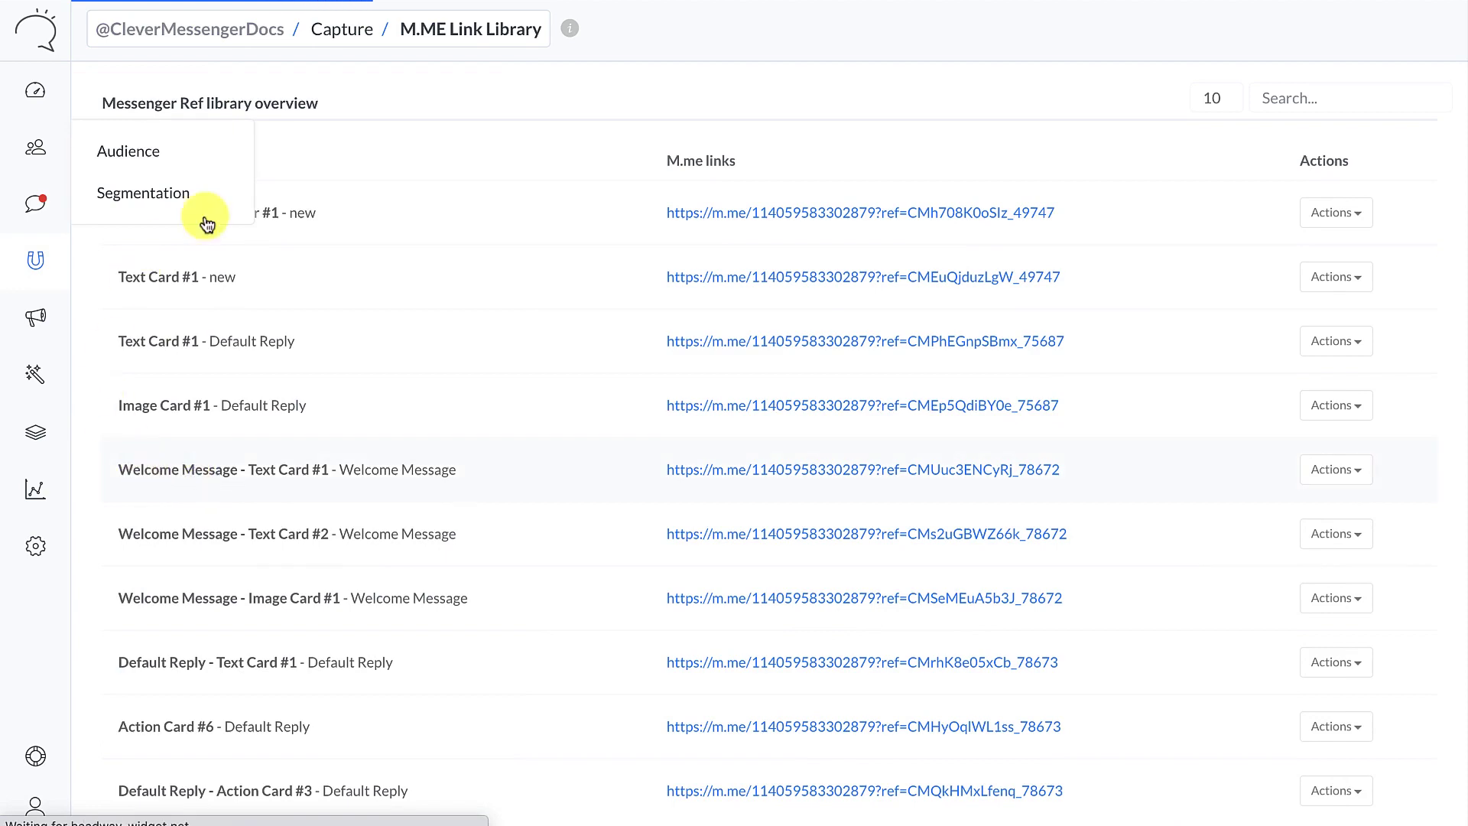
left_click(524, 222)
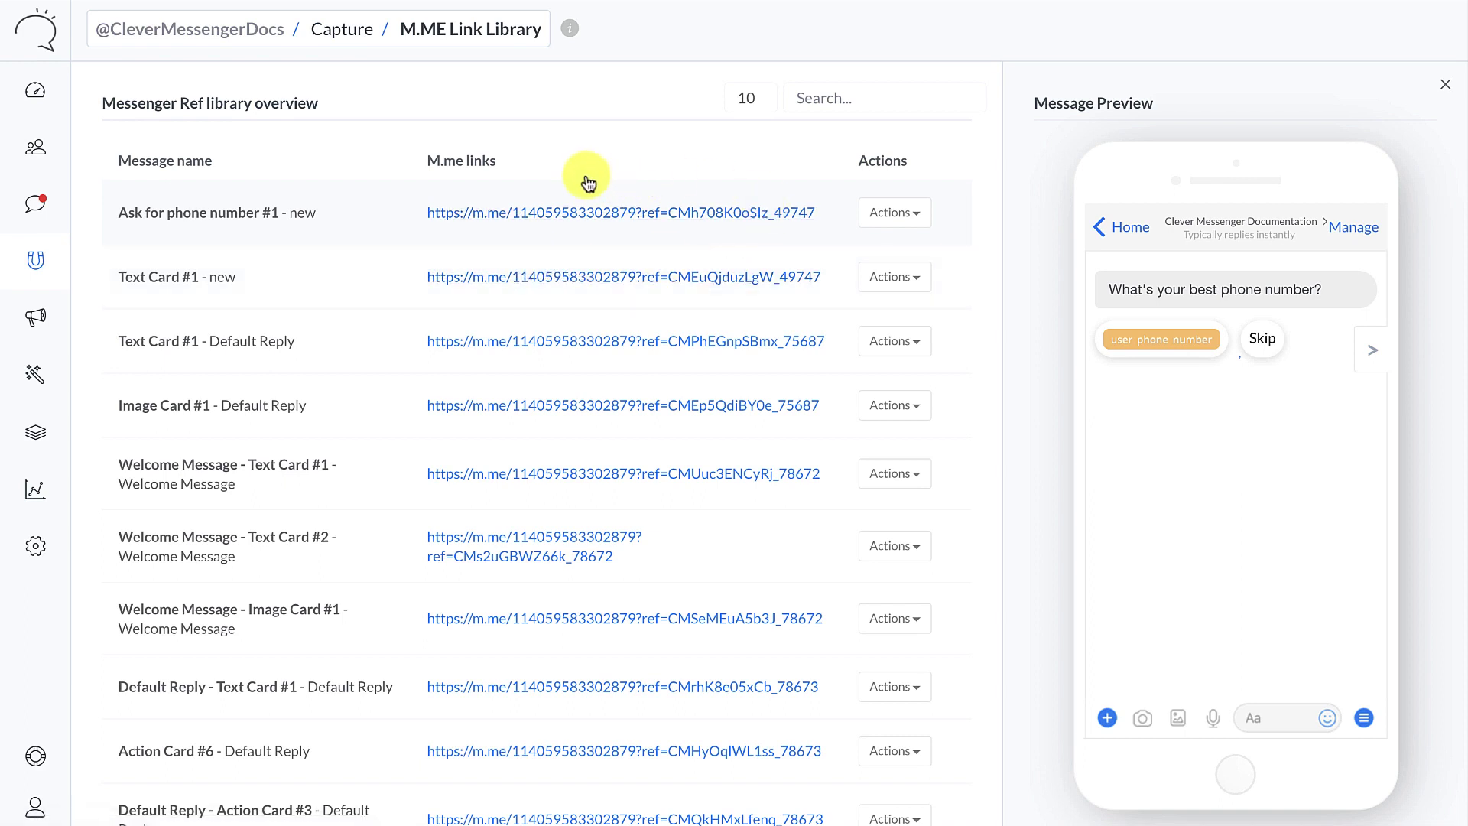
Step: In the JSON Generator, select the three Welcome Message cards, Default Reply - Text Card #1, and the Default Reply Image Card #1 below it
left_click(32, 263)
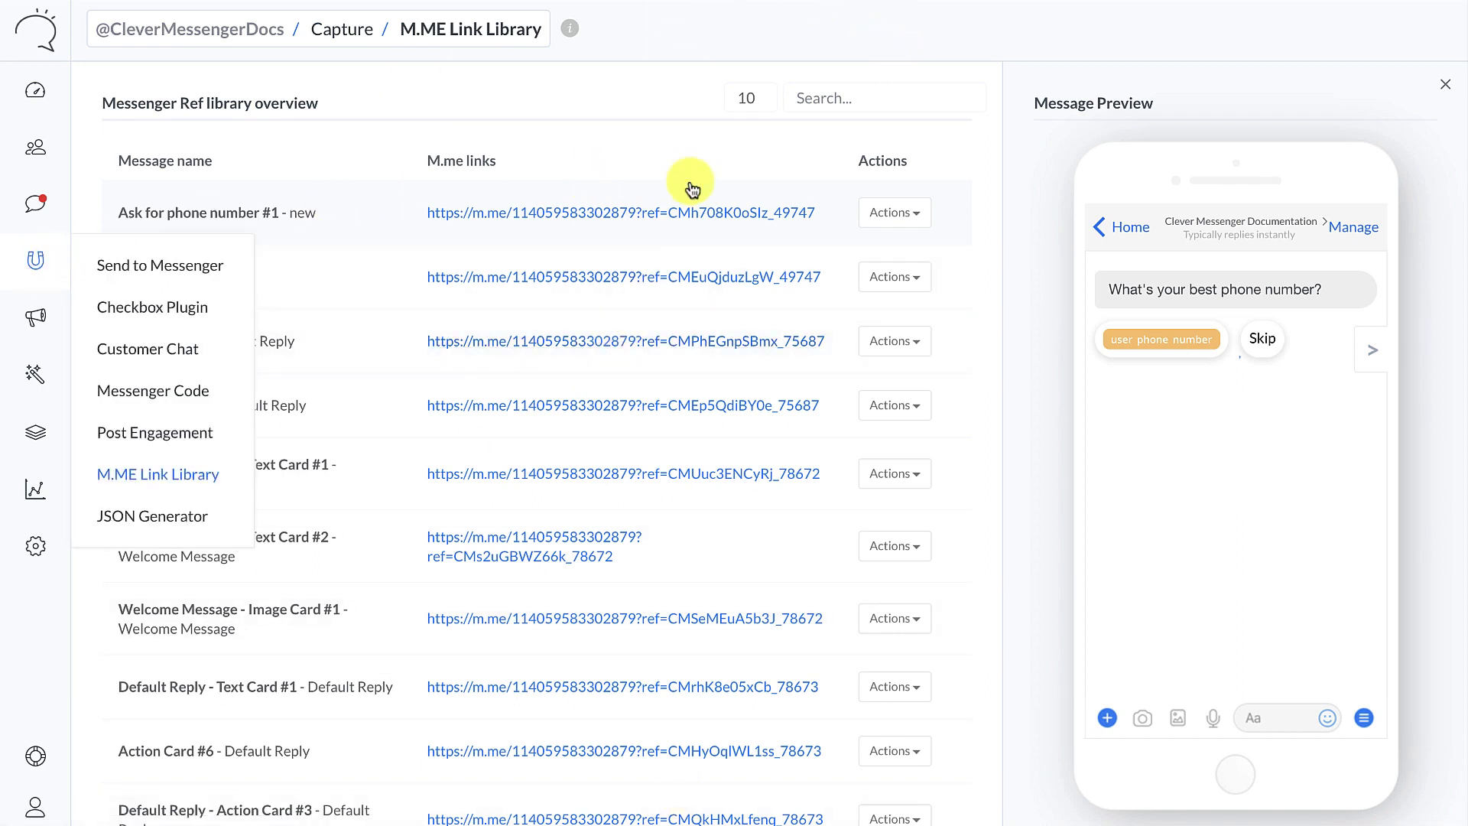
left_click(185, 526)
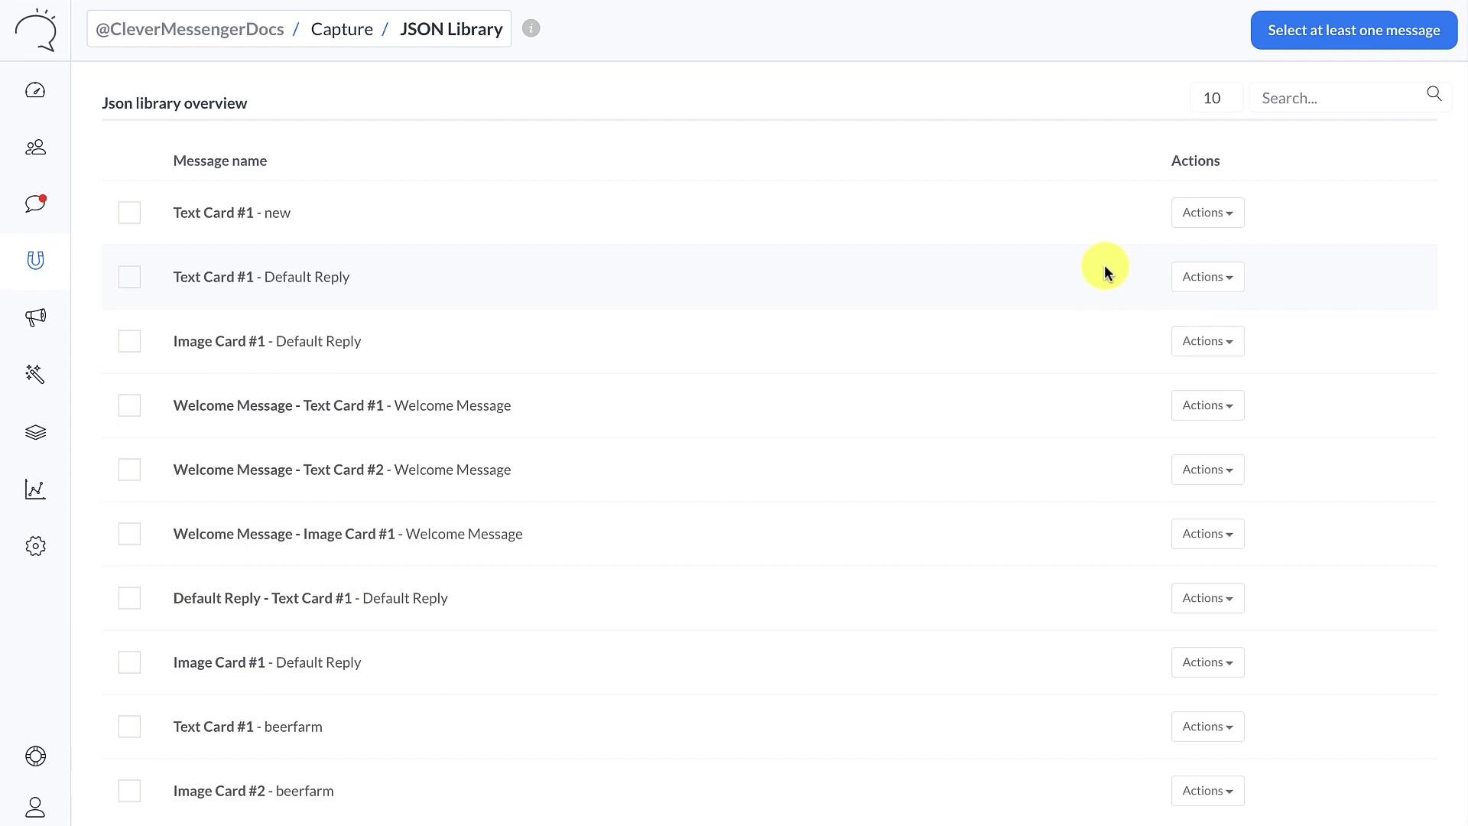
scroll(1071, 328, "down", 1)
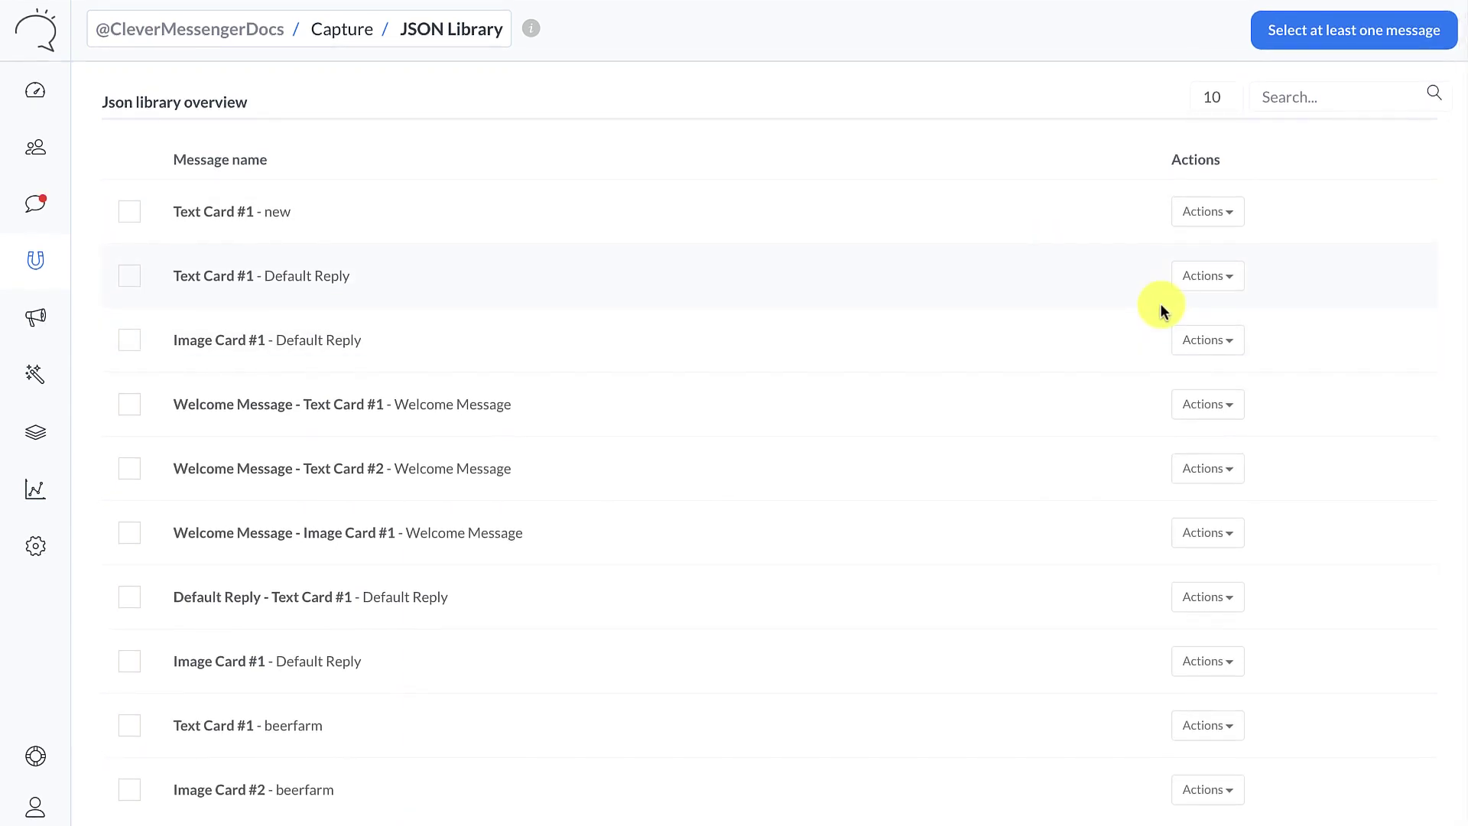
left_click(131, 404)
left_click(131, 463)
left_click(130, 534)
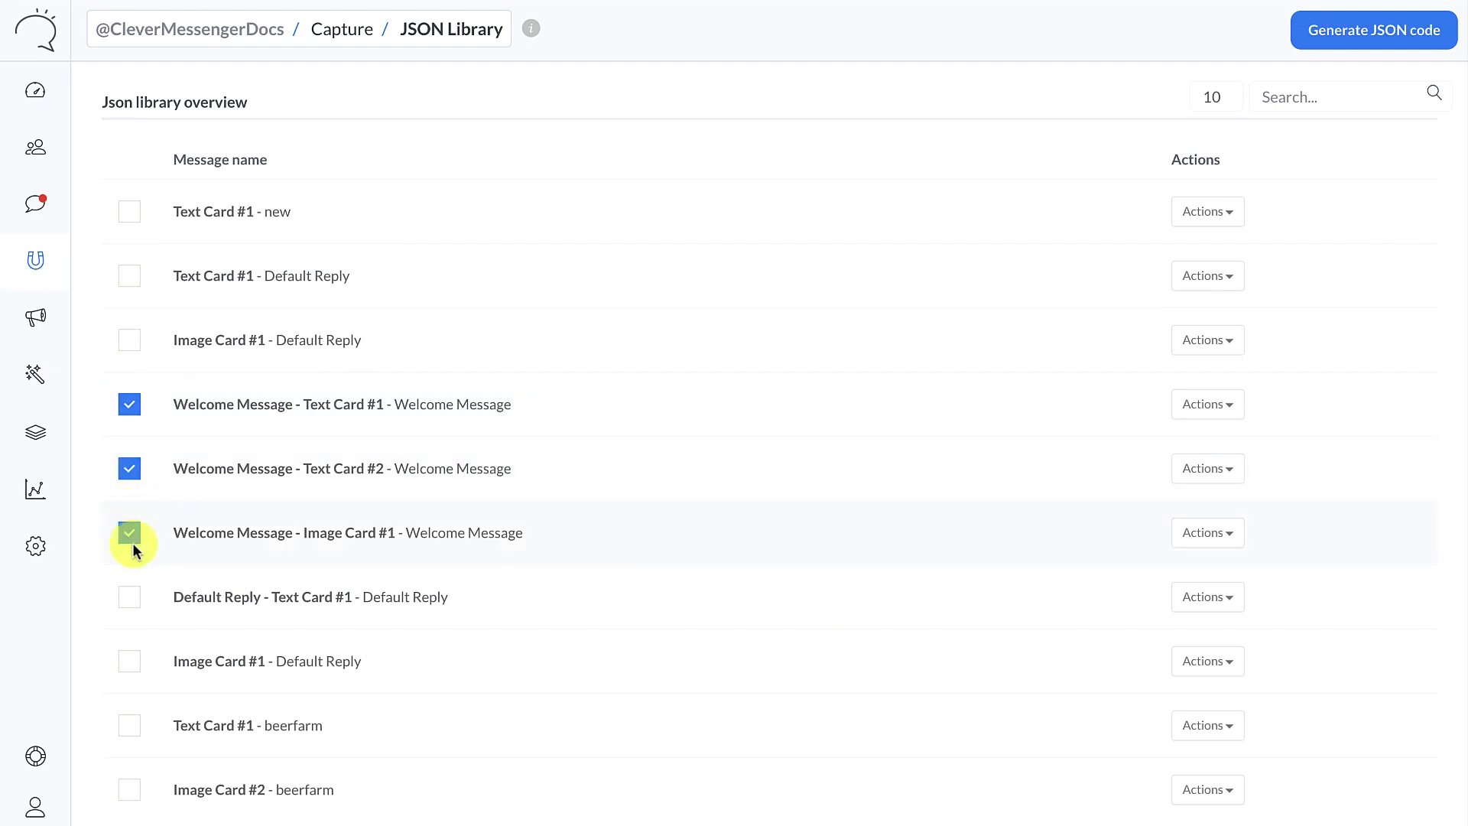
left_click(125, 600)
left_click(125, 669)
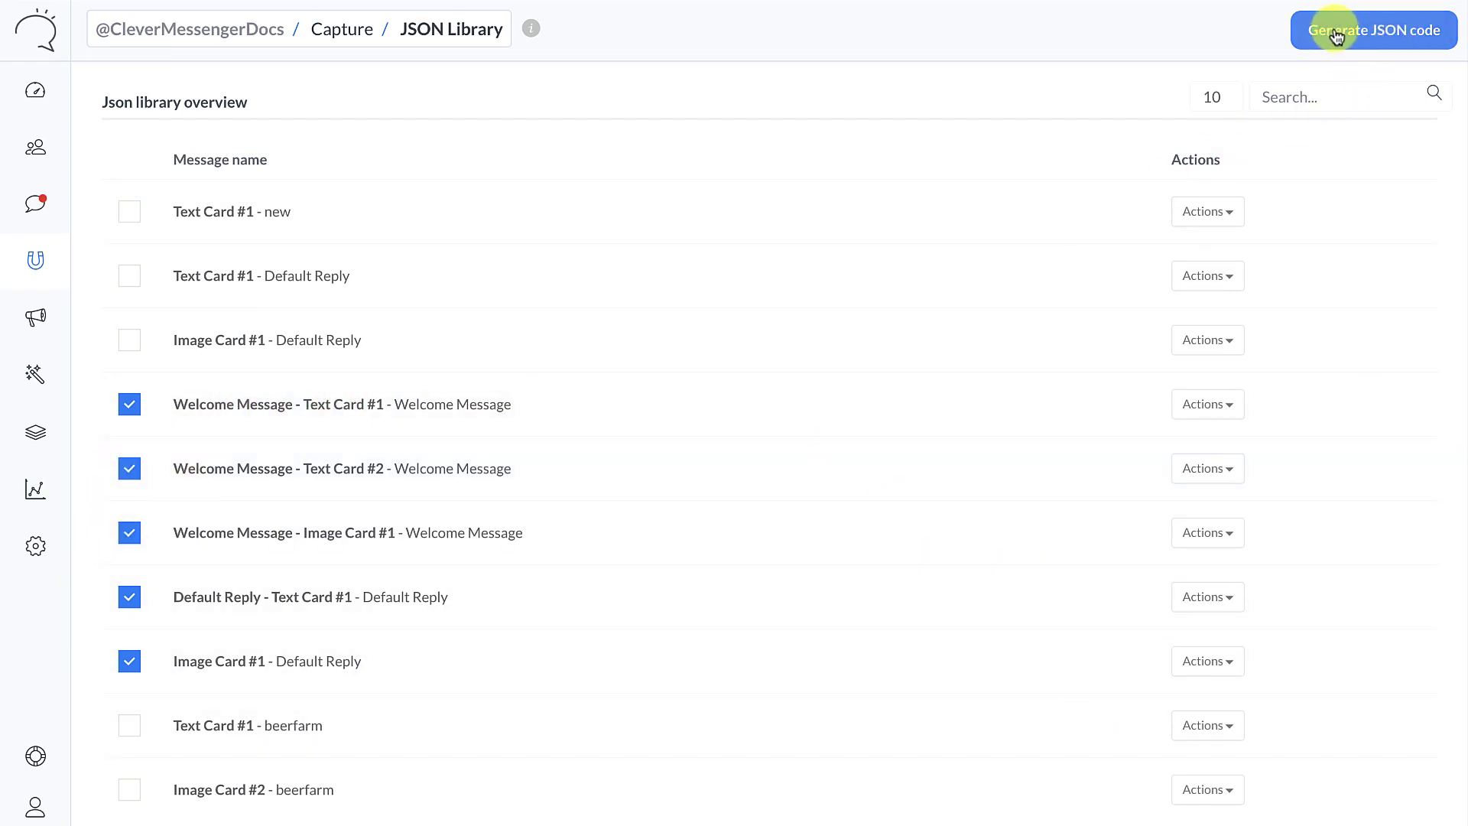
Step: Generate the JSON code for the selected messages and look through their phone preview
left_click(1427, 31)
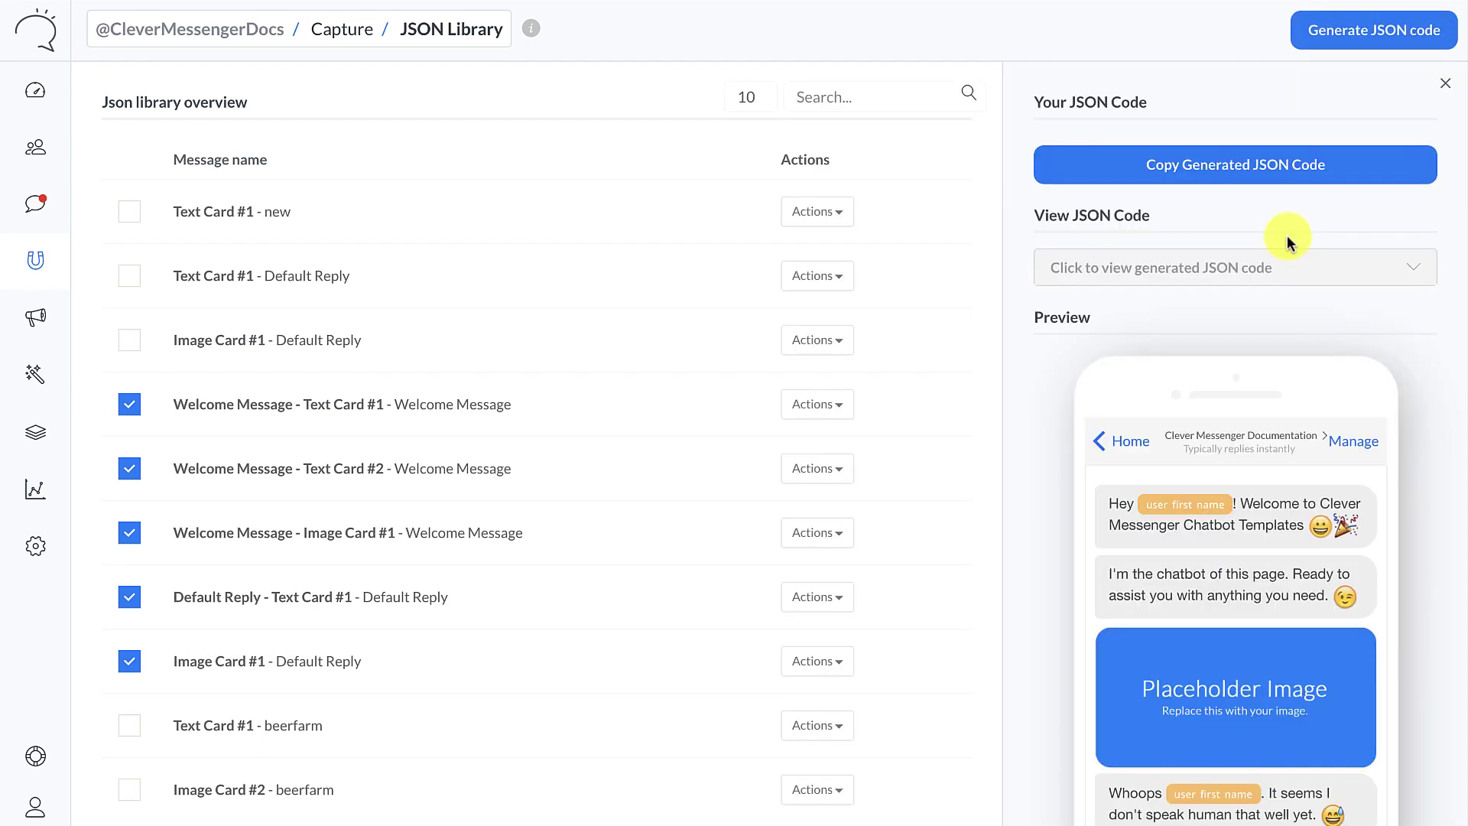
scroll(1309, 211, "down", 1)
scroll(1206, 318, "down", 1)
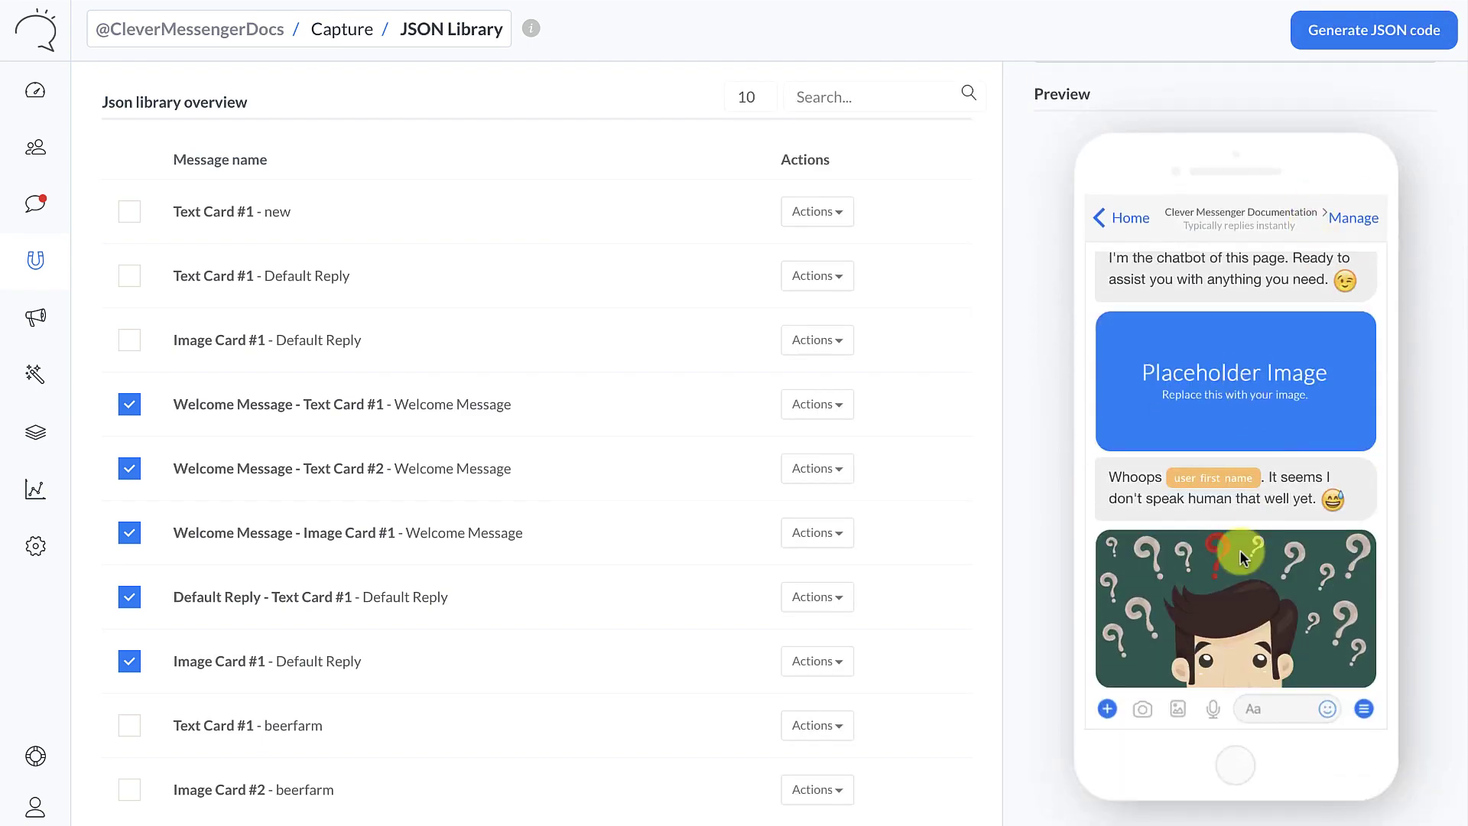
scroll(1229, 553, "up", 1)
scroll(1230, 554, "down", 1)
scroll(1229, 558, "up", 1)
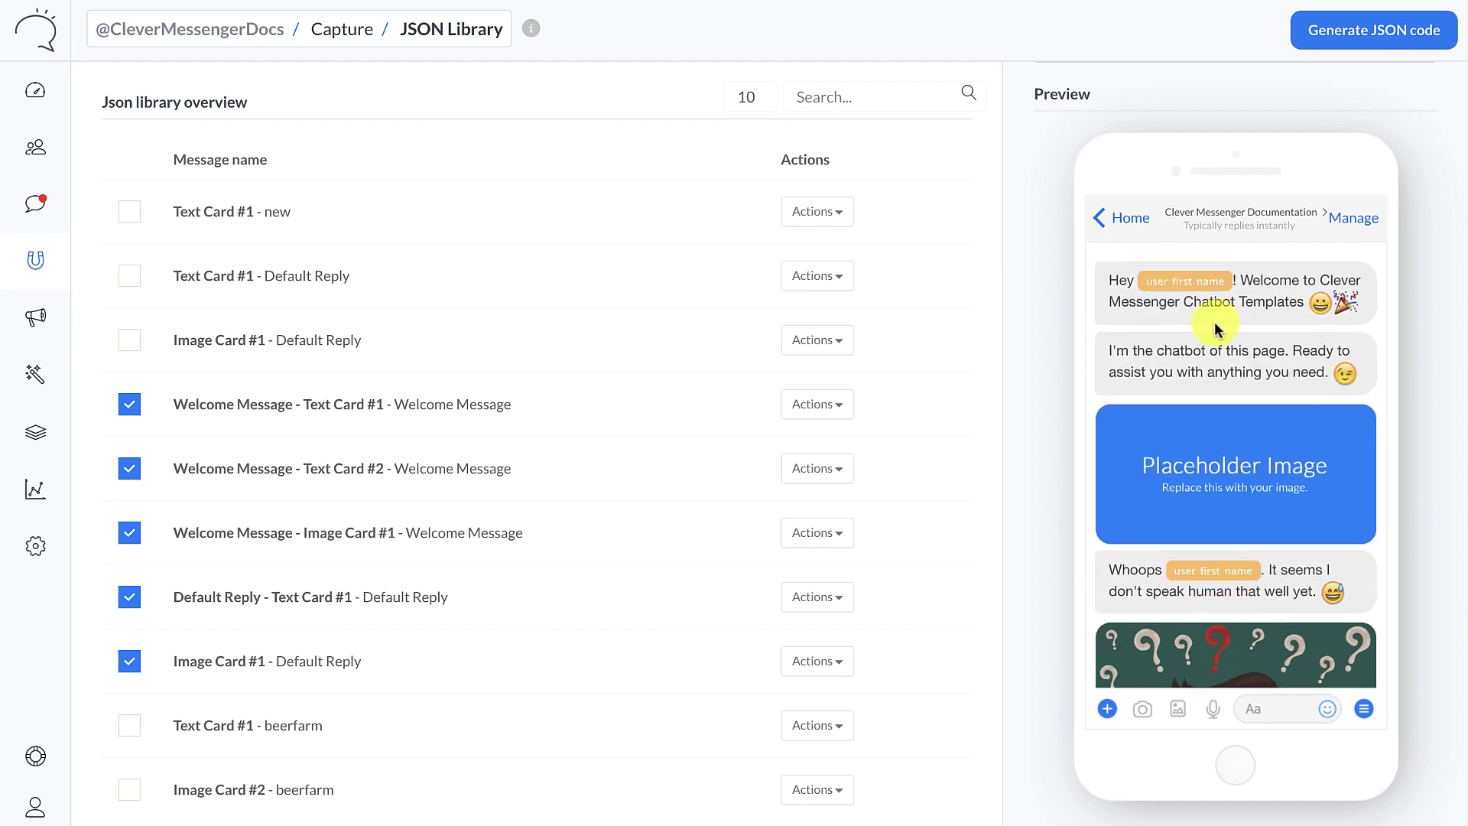
scroll(1145, 272, "up", 3)
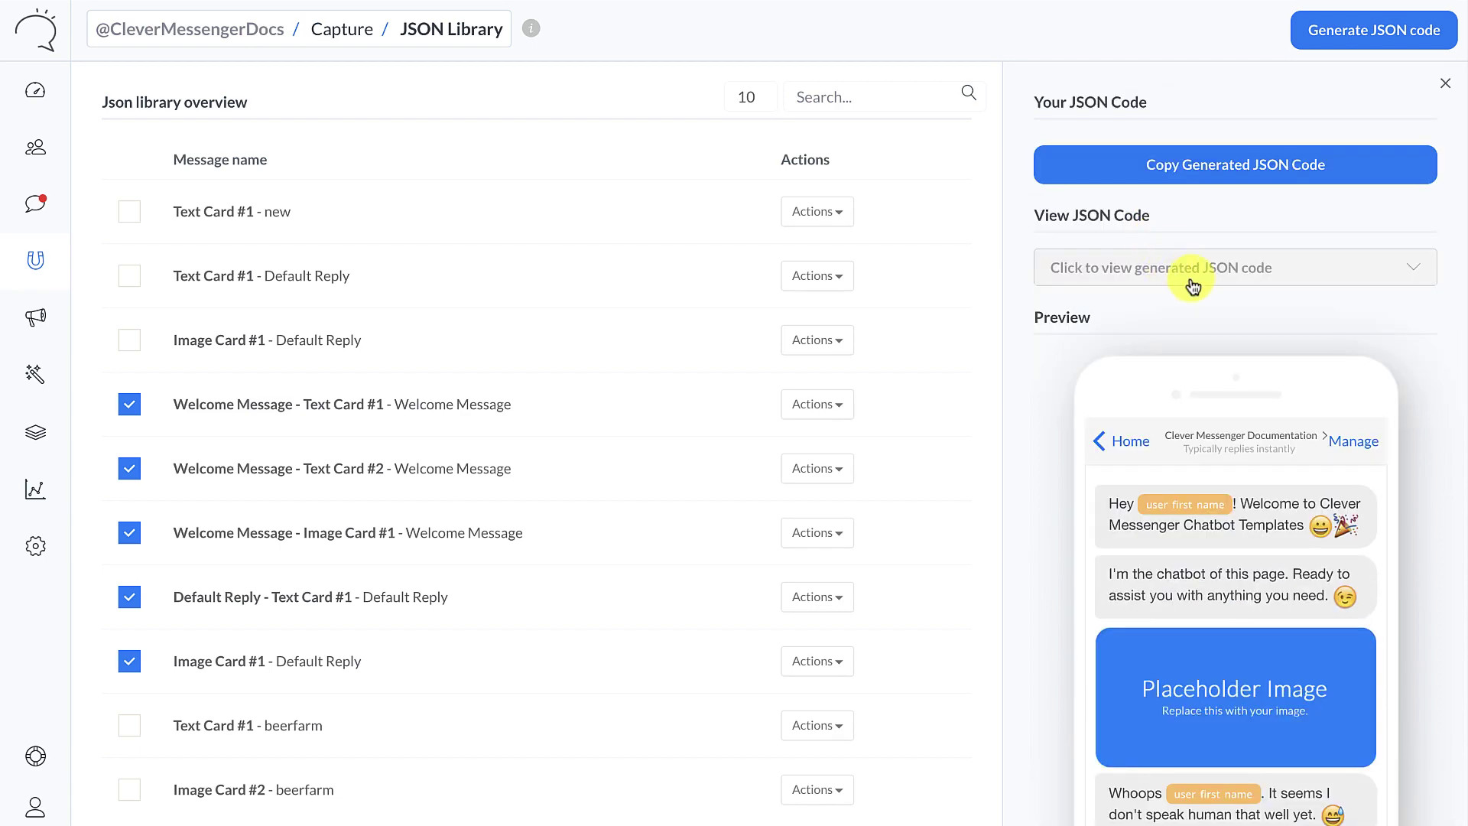
Step: Expand the generated JSON code to examine it, collapse it again and copy the code
left_click(1194, 276)
scroll(1197, 278, "down", 5)
scroll(1195, 273, "up", 5)
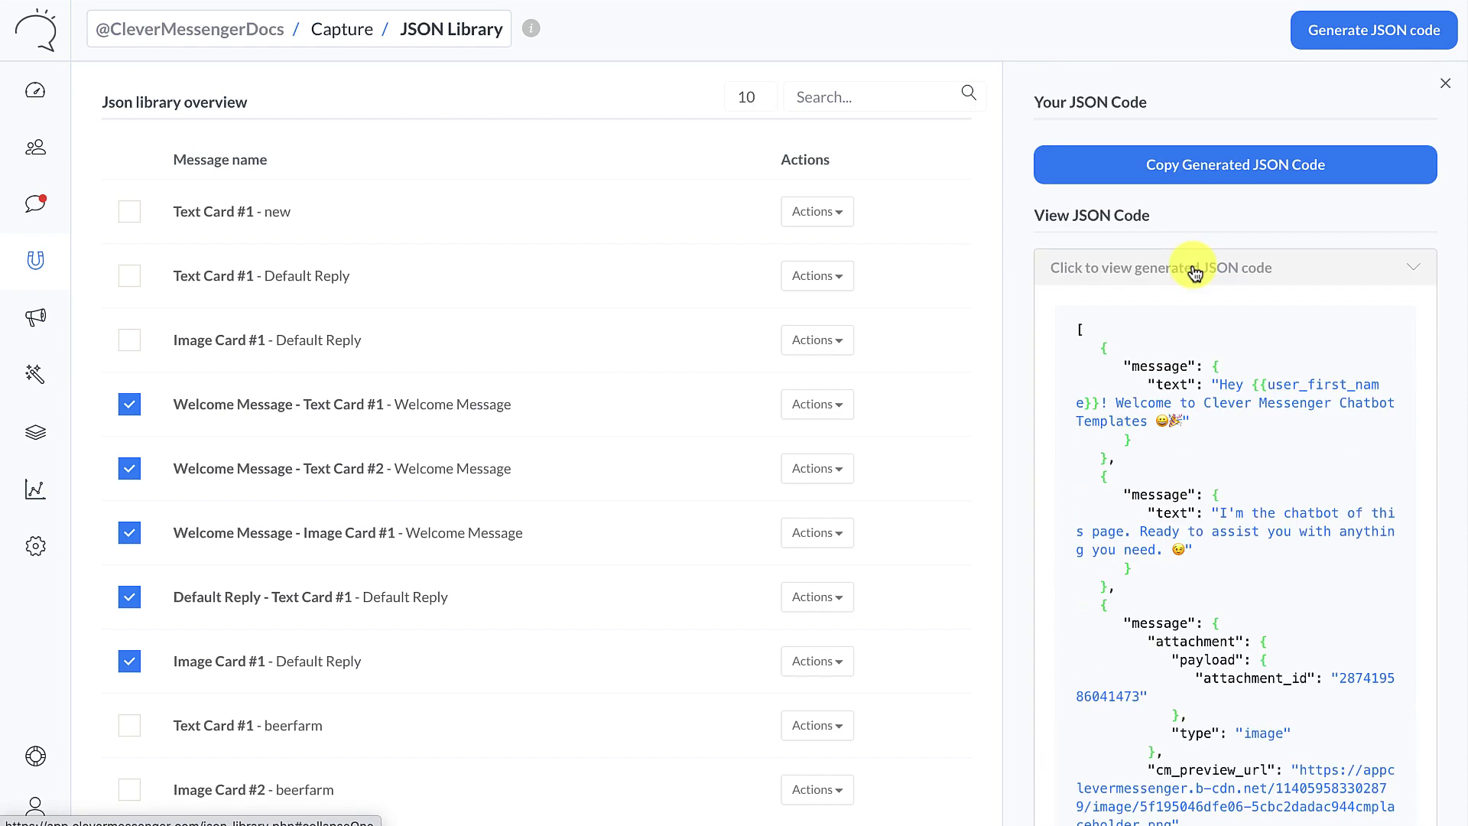
left_click(1174, 264)
left_click(1231, 168)
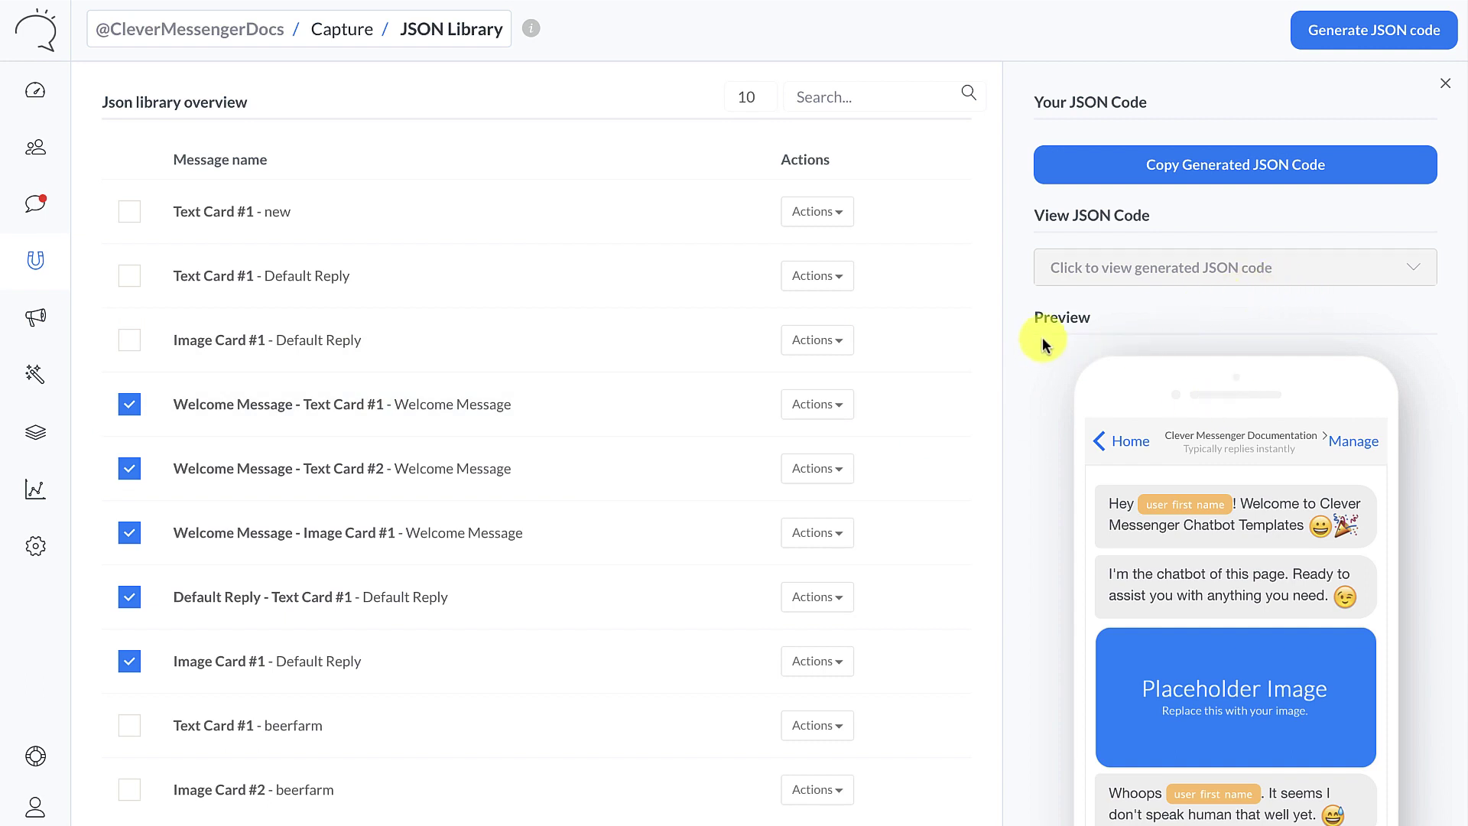
Step: Open the Docs Demo Send to Messenger widget for editing and view its display settings and looks
mouse_move(44, 271)
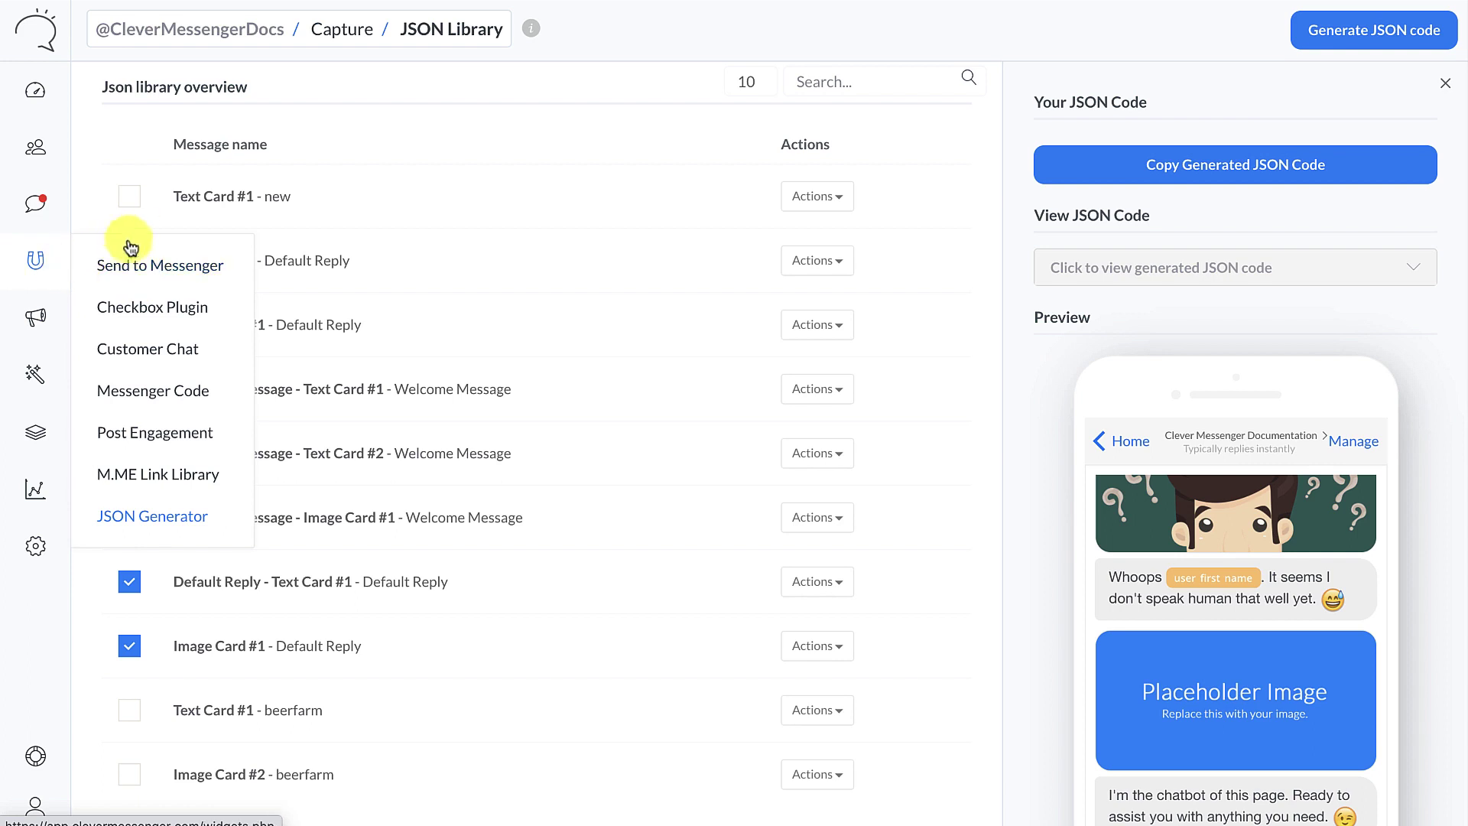
left_click(88, 264)
left_click(1185, 225)
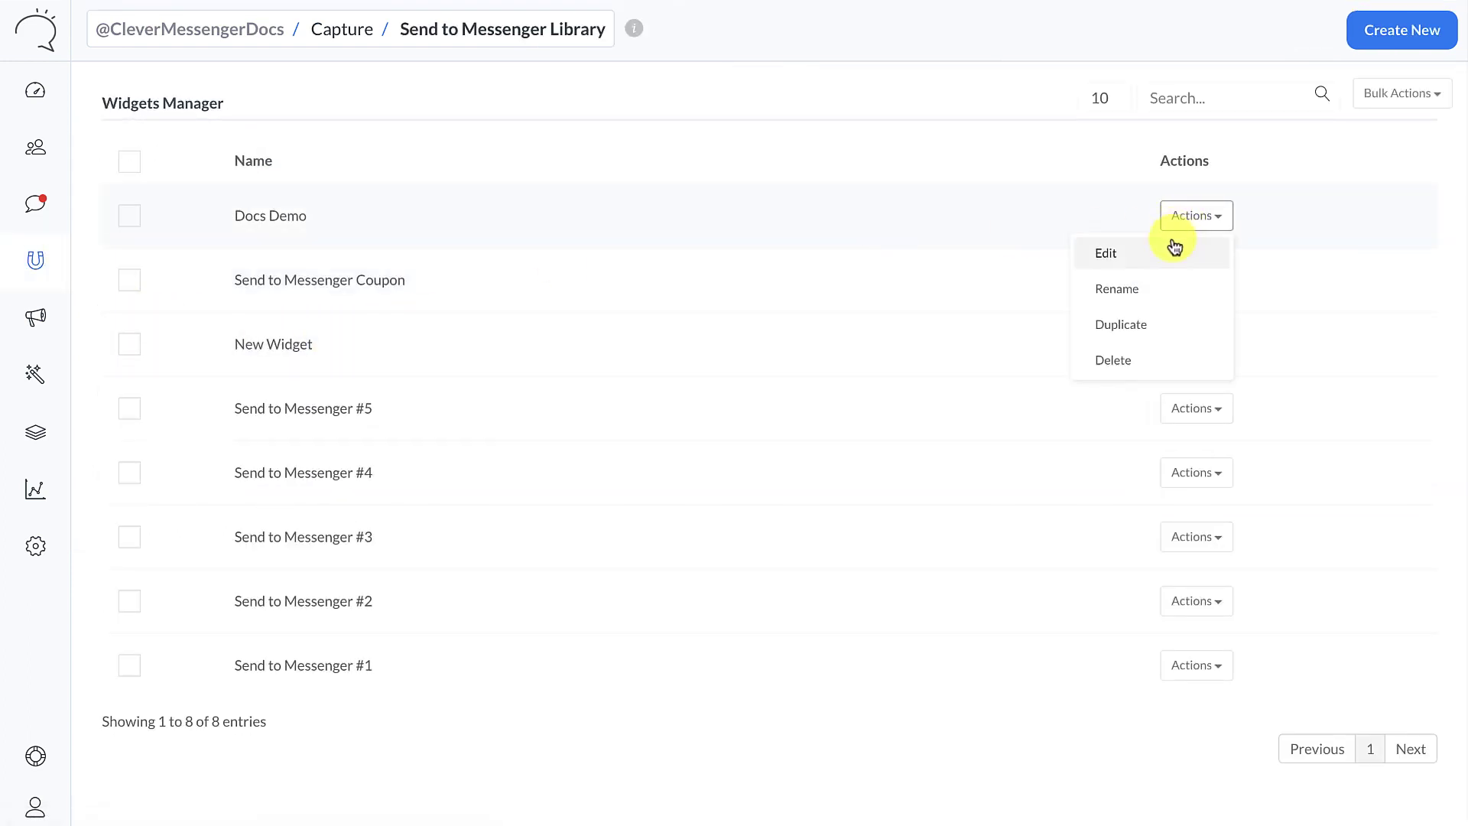
left_click(1139, 254)
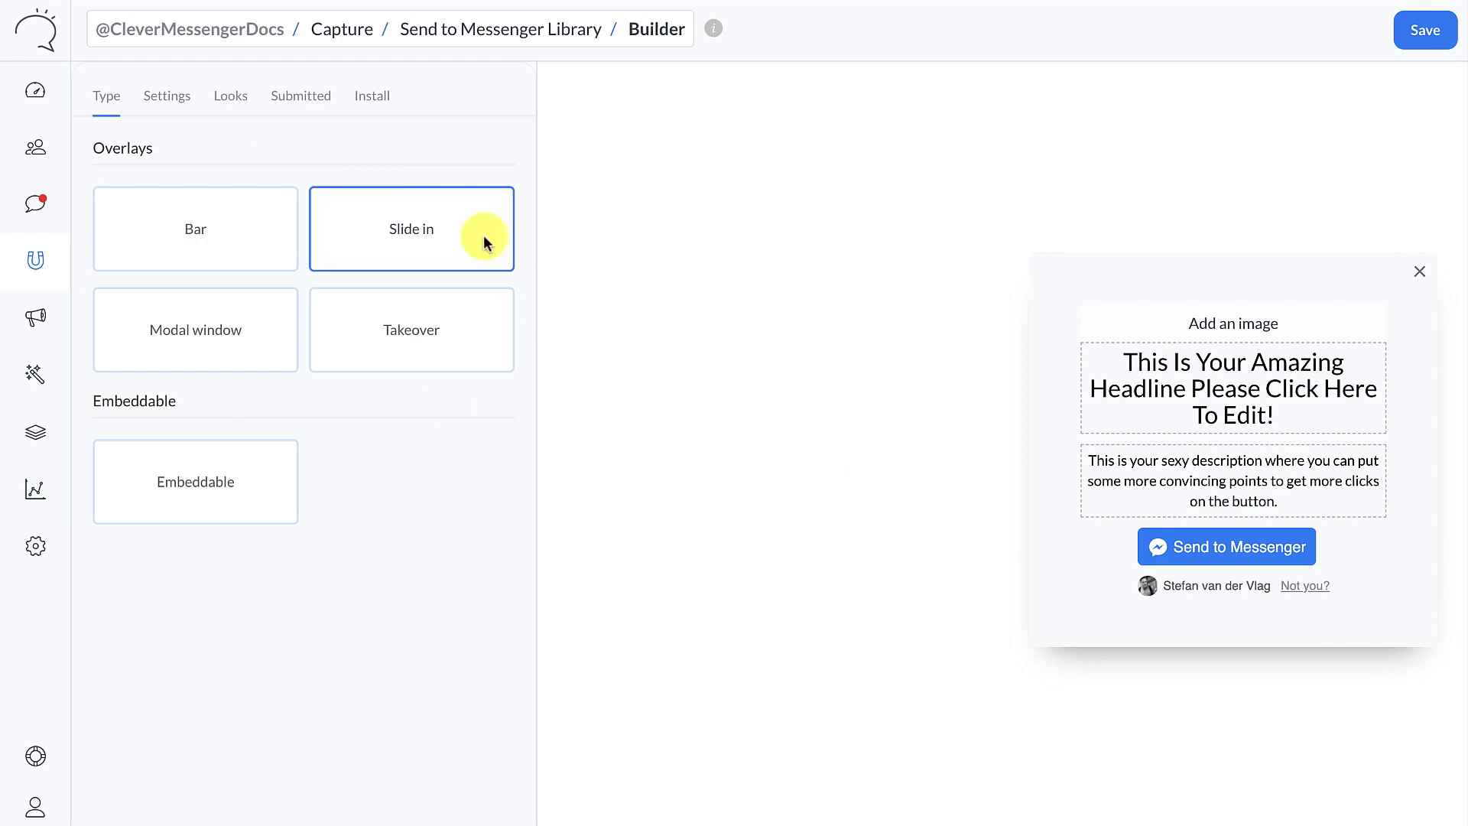
left_click(171, 97)
left_click(225, 97)
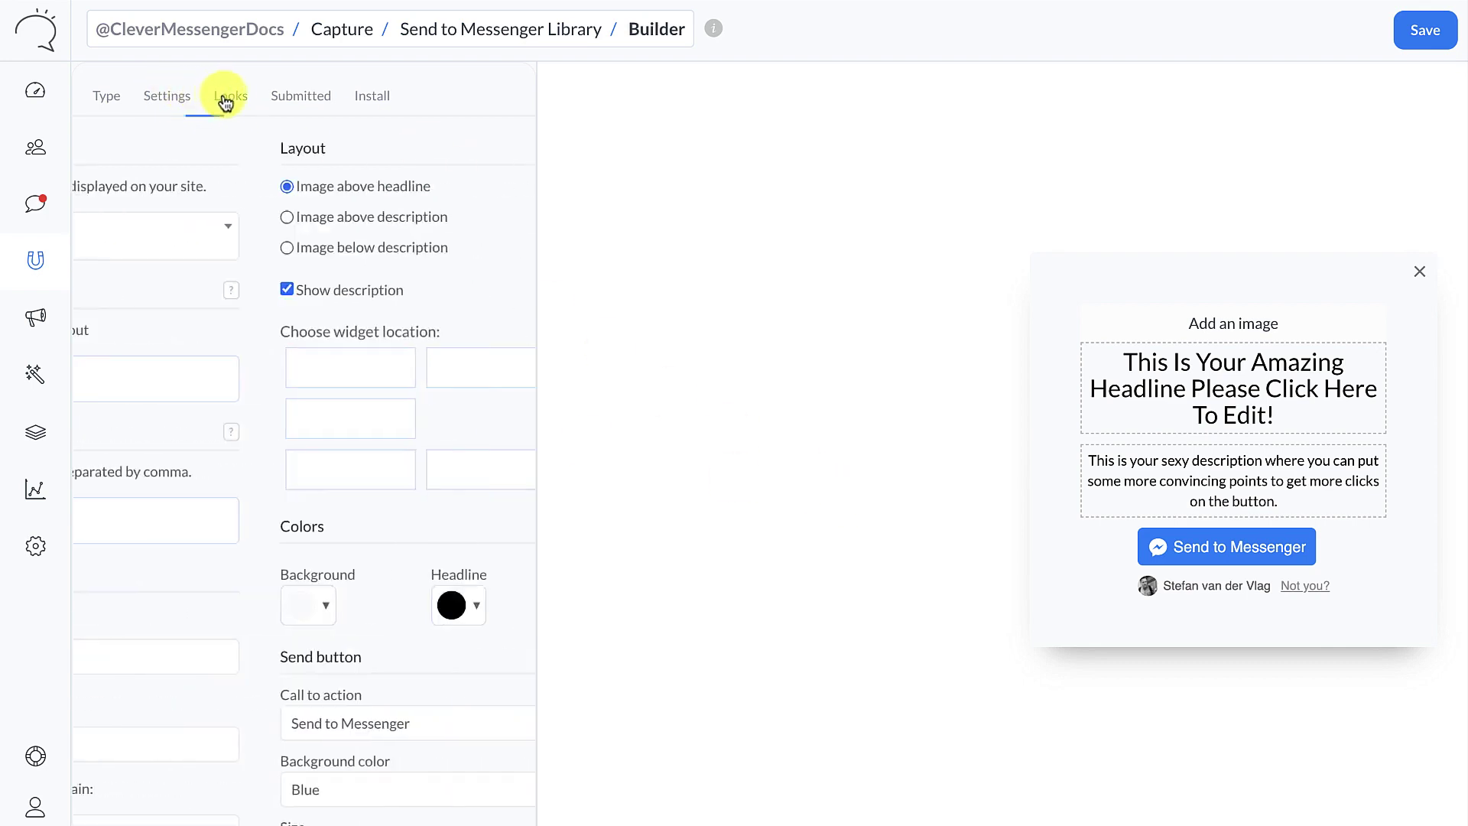